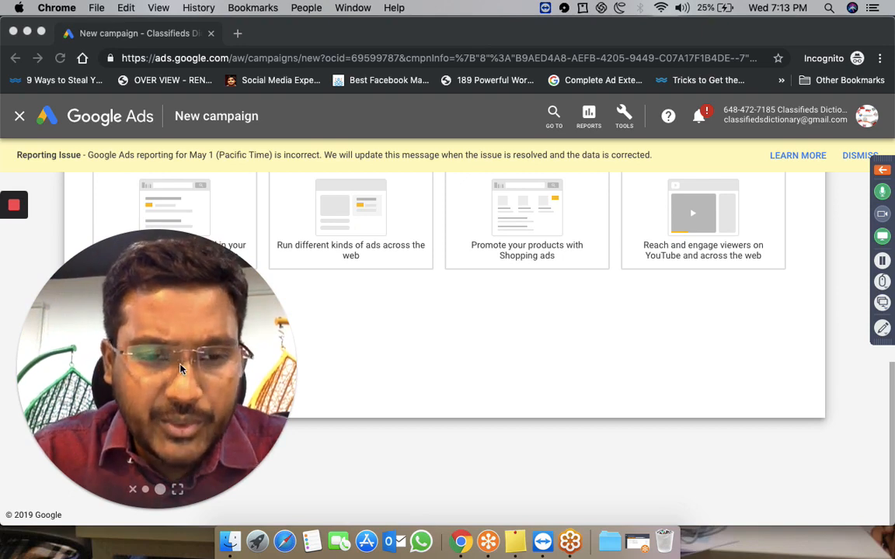
{"action": "left_click_drag", "start_coordinate": [161, 327], "coordinate": [712, 310]}
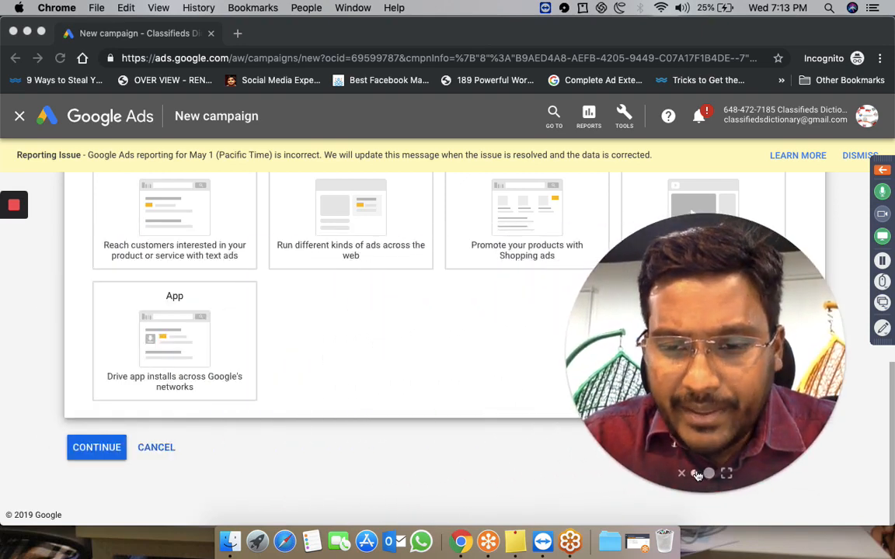
{"action": "left_click", "coordinate": [693, 473]}
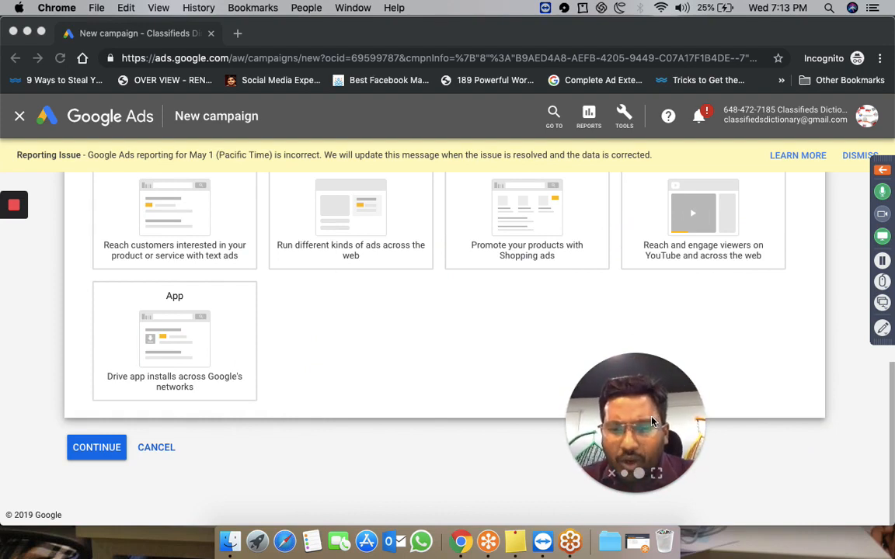
Select Search as the campaign type and continue to the campaign settings without choosing any desired results.
{"action": "scroll", "coordinate": [536, 347], "scroll_direction": "up", "scroll_amount": 2}
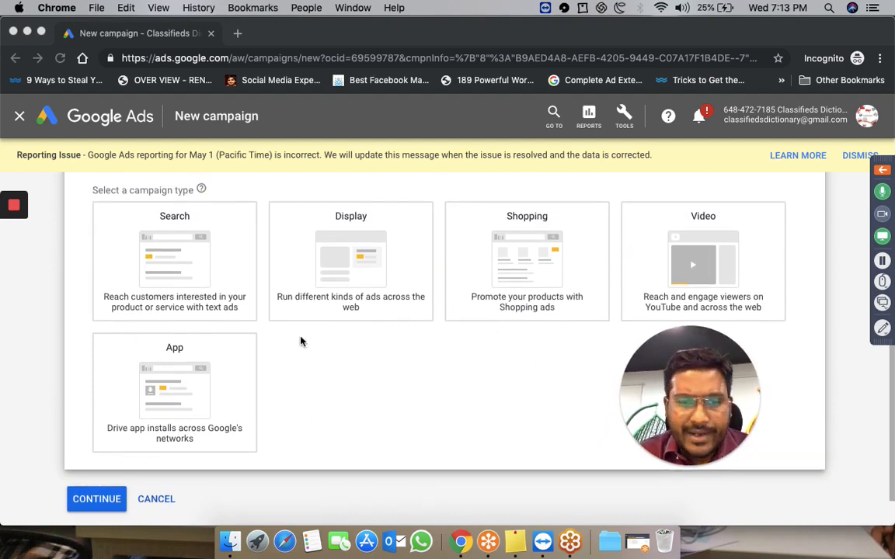
{"action": "left_click", "coordinate": [184, 270]}
{"action": "left_click", "coordinate": [162, 234]}
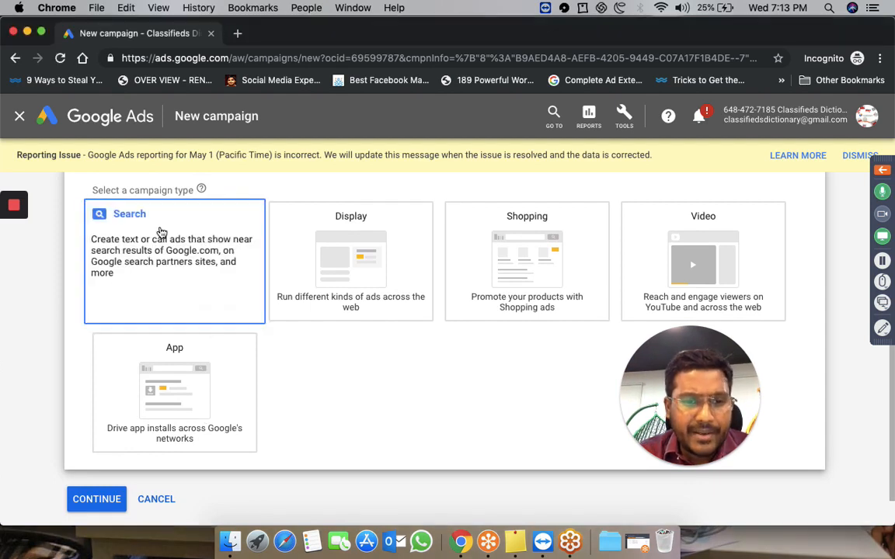
{"action": "scroll", "coordinate": [396, 351], "scroll_direction": "down", "scroll_amount": 3}
{"action": "scroll", "coordinate": [398, 350], "scroll_direction": "down", "scroll_amount": 2}
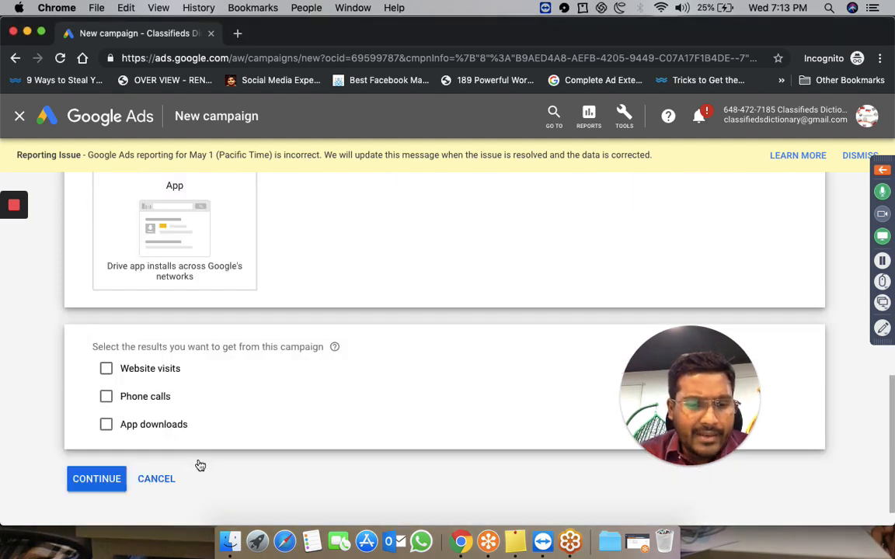
{"action": "left_click", "coordinate": [100, 450]}
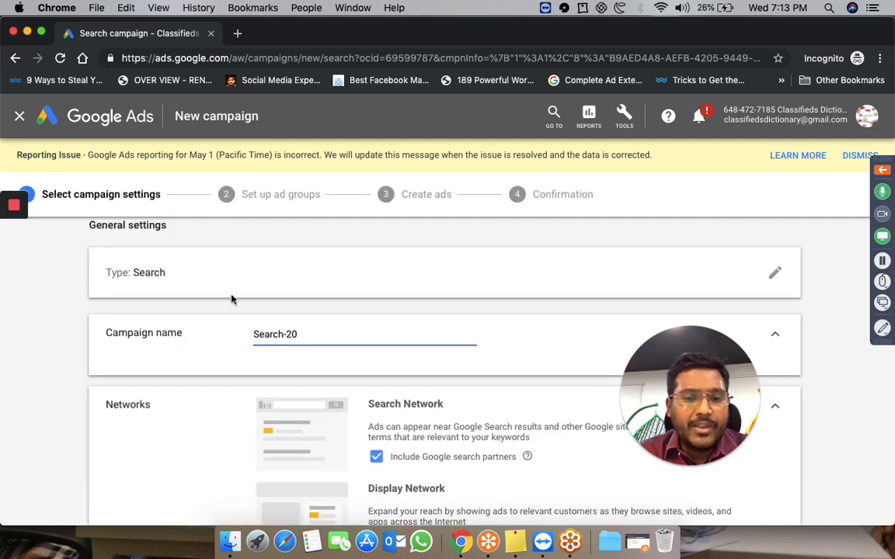
Replace the default campaign name with "Ad Customizers".
{"action": "double_click", "coordinate": [302, 335]}
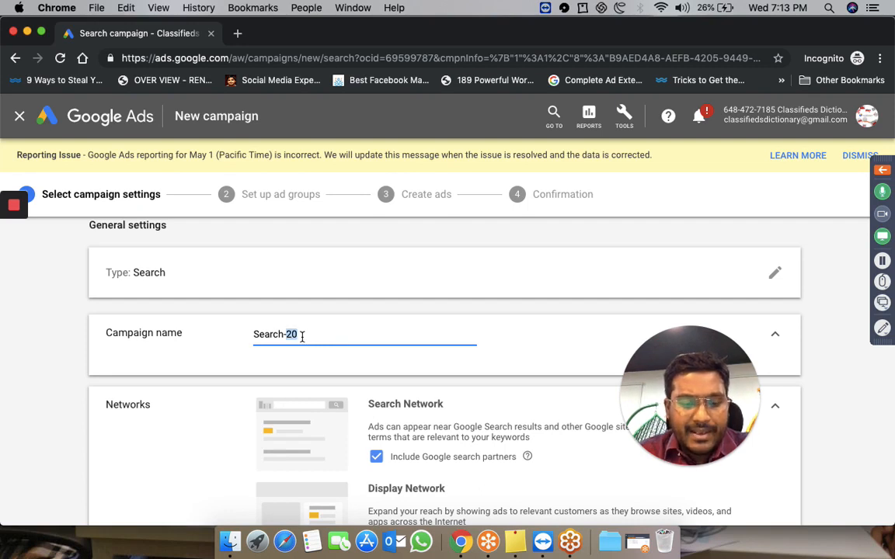
{"action": "triple_click", "coordinate": [302, 335]}
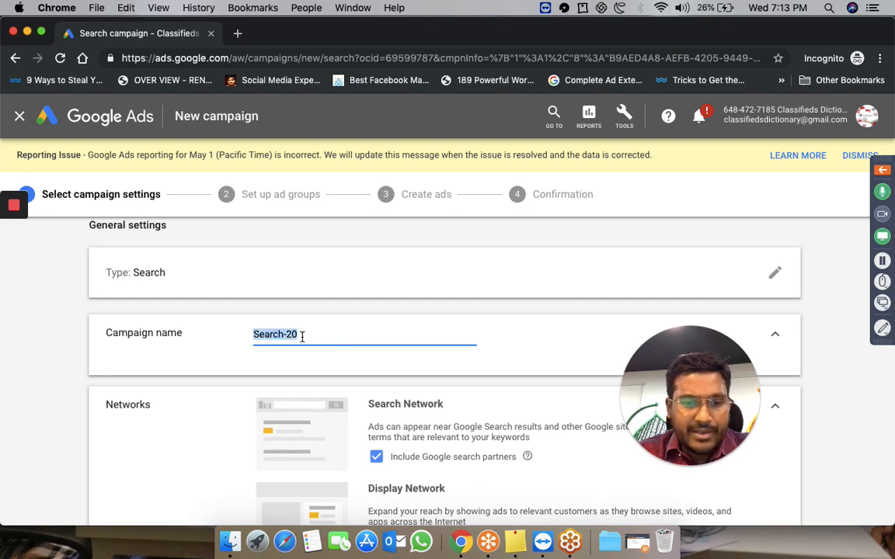
{"action": "type", "text": "Ad Custo"}
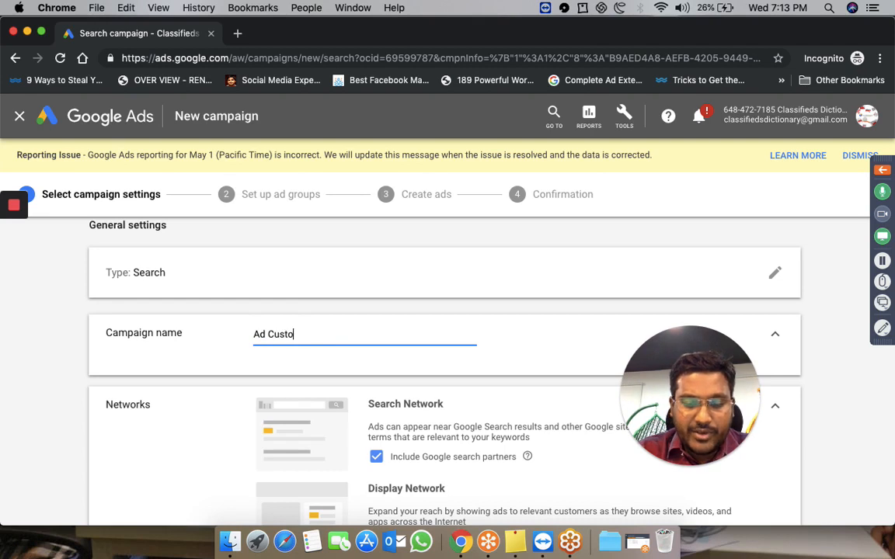
{"action": "type", "text": "mizers"}
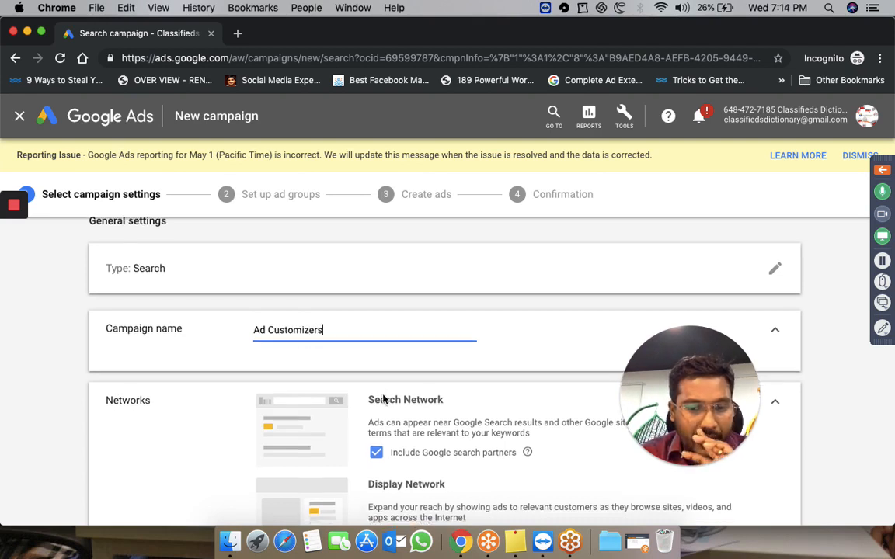
Exclude Google search partners and the Google Display Network from the campaign's networks.
{"action": "scroll", "coordinate": [347, 369], "scroll_direction": "down", "scroll_amount": 2}
{"action": "left_click", "coordinate": [378, 395]}
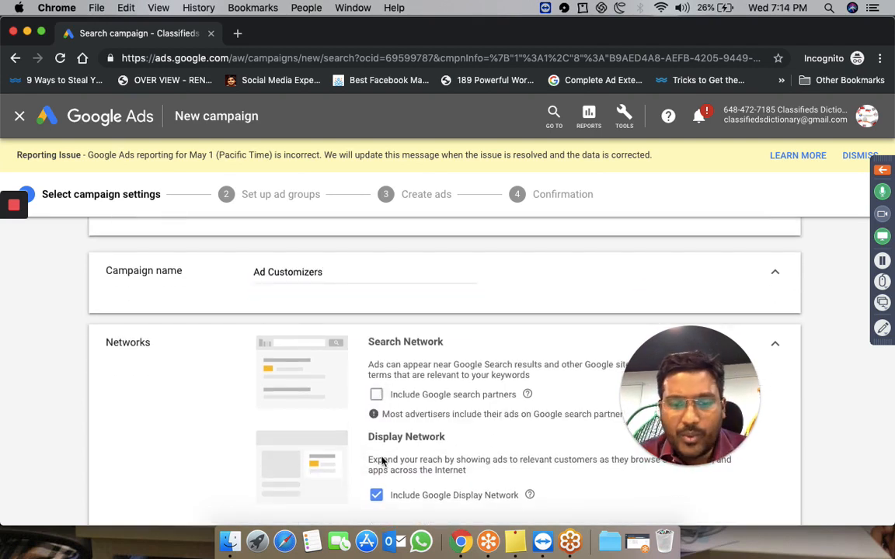
{"action": "left_click", "coordinate": [377, 494]}
{"action": "scroll", "coordinate": [412, 467], "scroll_direction": "down", "scroll_amount": 1}
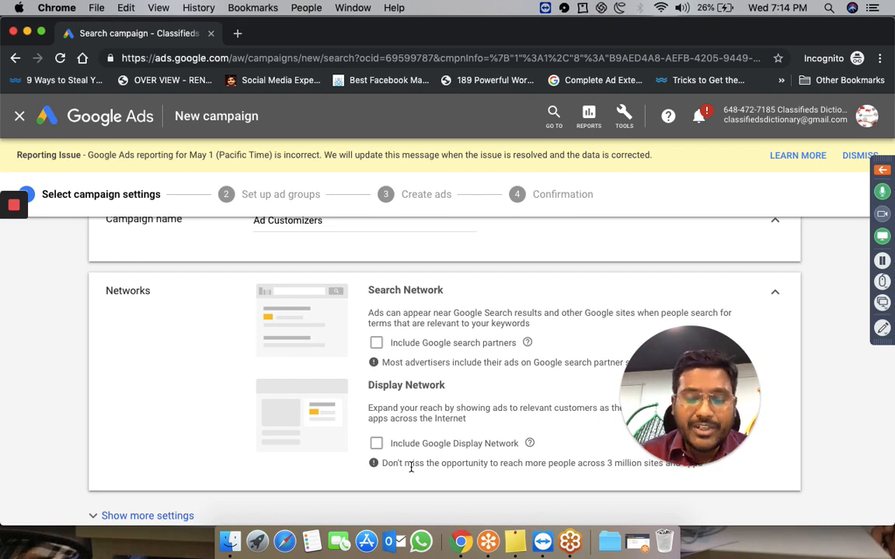
Expand the additional general settings to view the start and end dates, campaign URL options and Dynamic Search Ads.
{"action": "scroll", "coordinate": [365, 420], "scroll_direction": "down", "scroll_amount": 4}
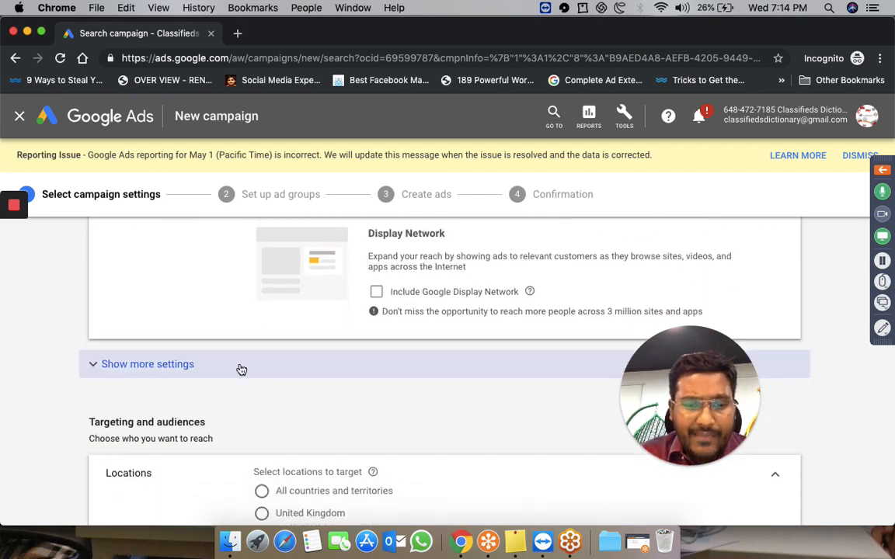
{"action": "left_click", "coordinate": [326, 374]}
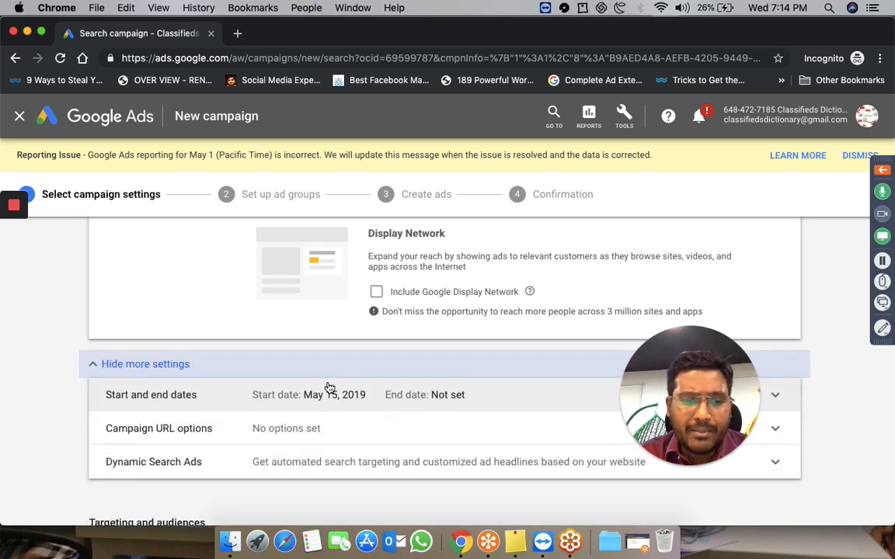
{"action": "scroll", "coordinate": [388, 401], "scroll_direction": "down", "scroll_amount": 3}
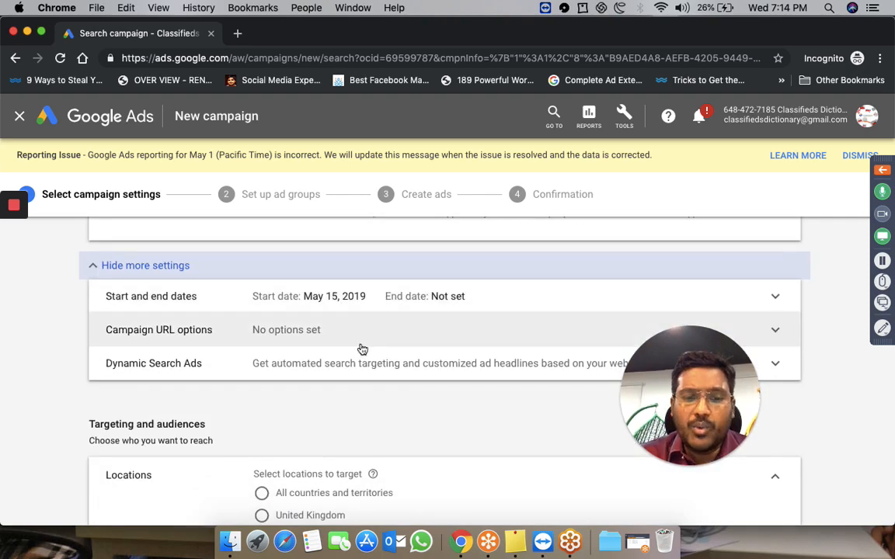
Add Delhi, India (union territory) and Pune, Maharashtra, India (city) to the campaign's targeted locations.
{"action": "scroll", "coordinate": [369, 375], "scroll_direction": "down", "scroll_amount": 6}
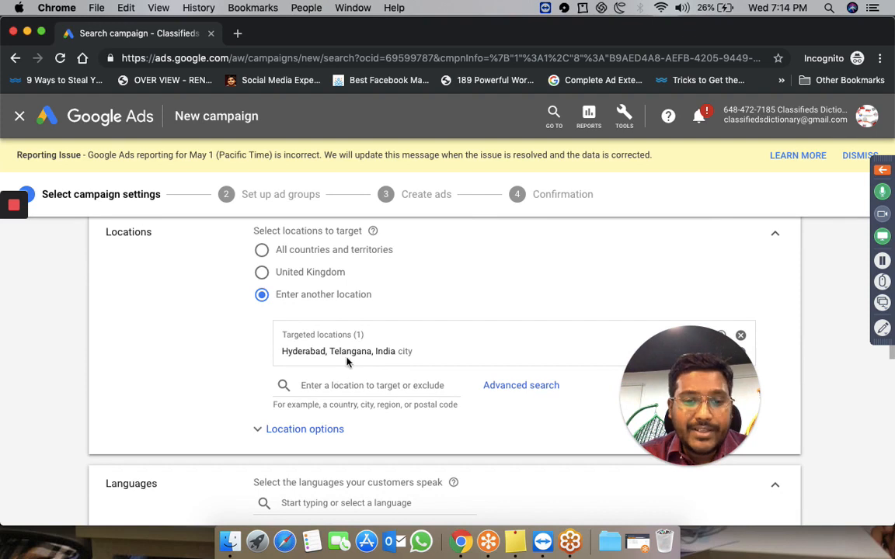
{"action": "left_click", "coordinate": [377, 385]}
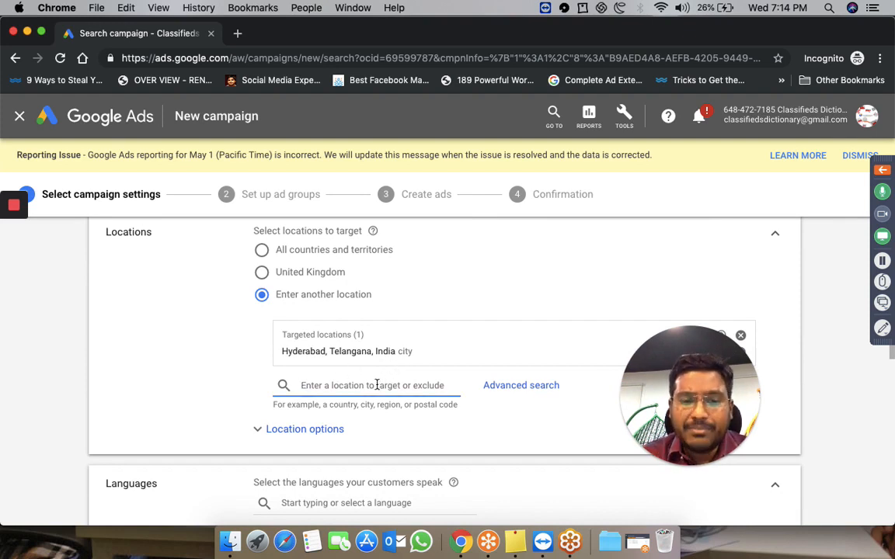
{"action": "type", "text": "Delhi"}
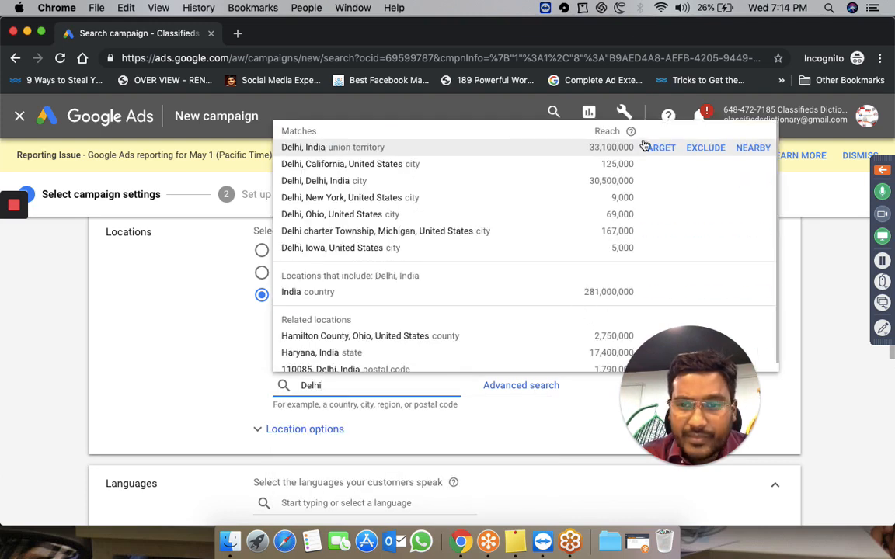
{"action": "left_click", "coordinate": [658, 148]}
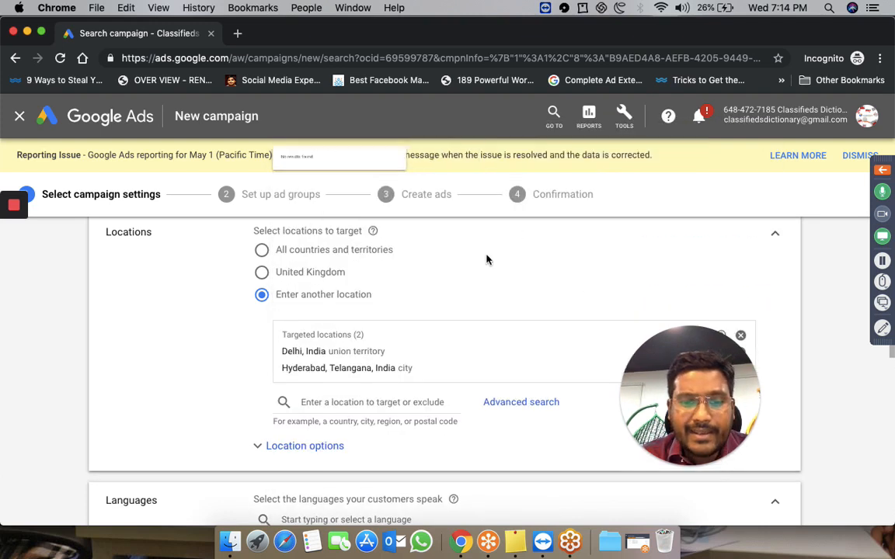
{"action": "left_click", "coordinate": [400, 405]}
{"action": "type", "text": "P"}
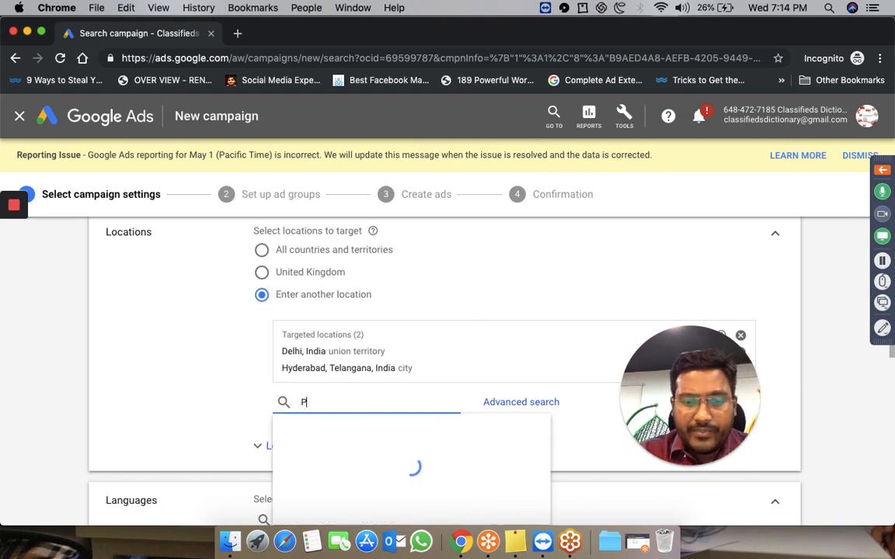
{"action": "type", "text": "une"}
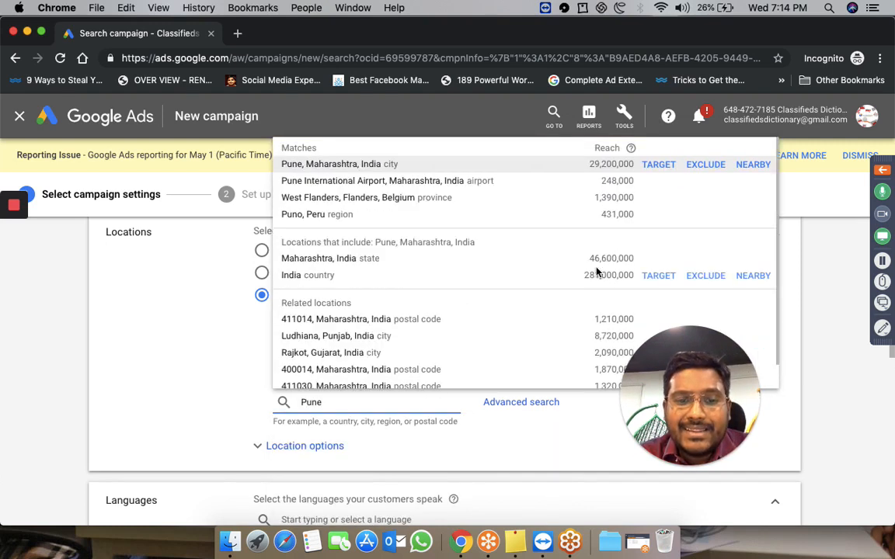
{"action": "left_click", "coordinate": [659, 164]}
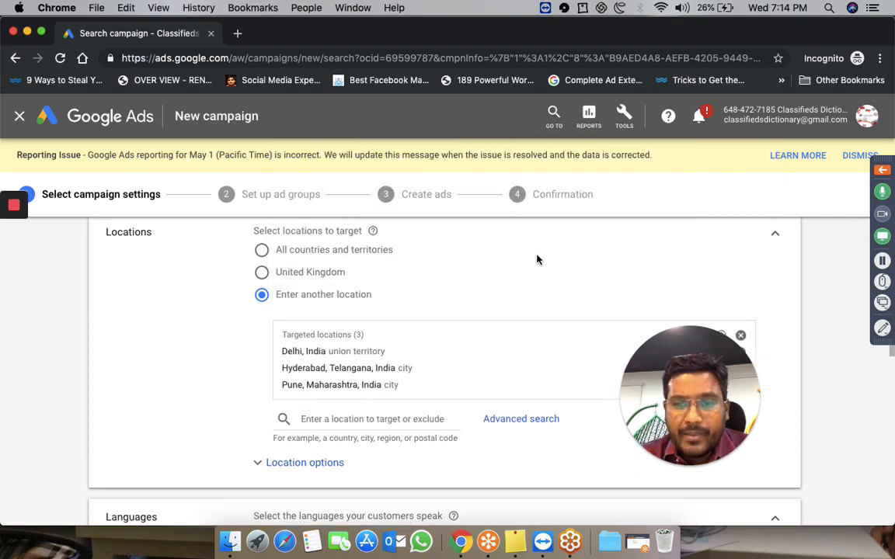
Minimize the open Chrome windows to reveal the desktop.
{"action": "key", "text": "ctrl+Up"}
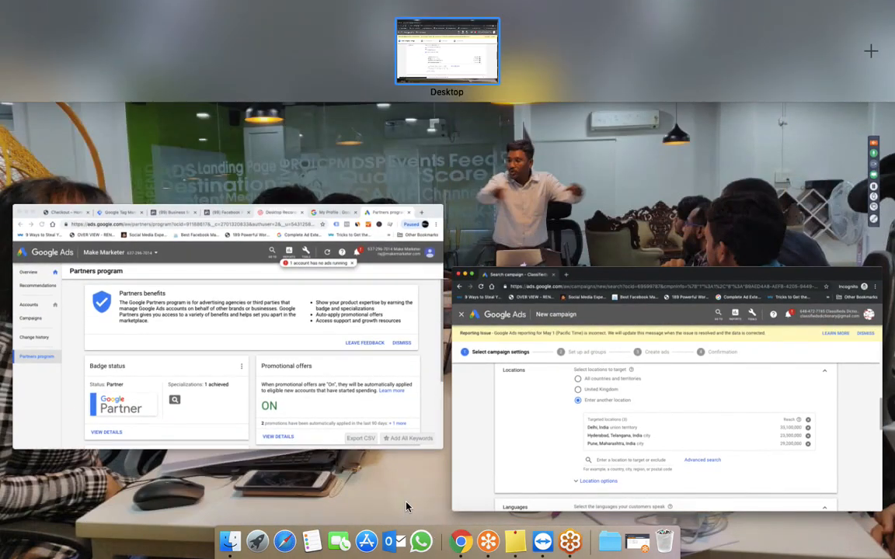
{"action": "left_click", "coordinate": [549, 177]}
{"action": "key", "text": "ctrl+Up"}
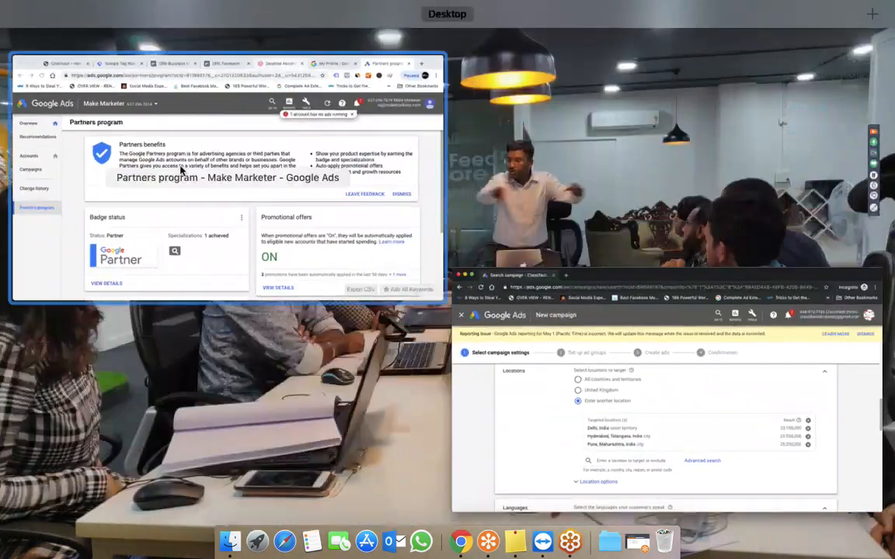
{"action": "left_click", "coordinate": [70, 76]}
{"action": "left_click", "coordinate": [27, 34]}
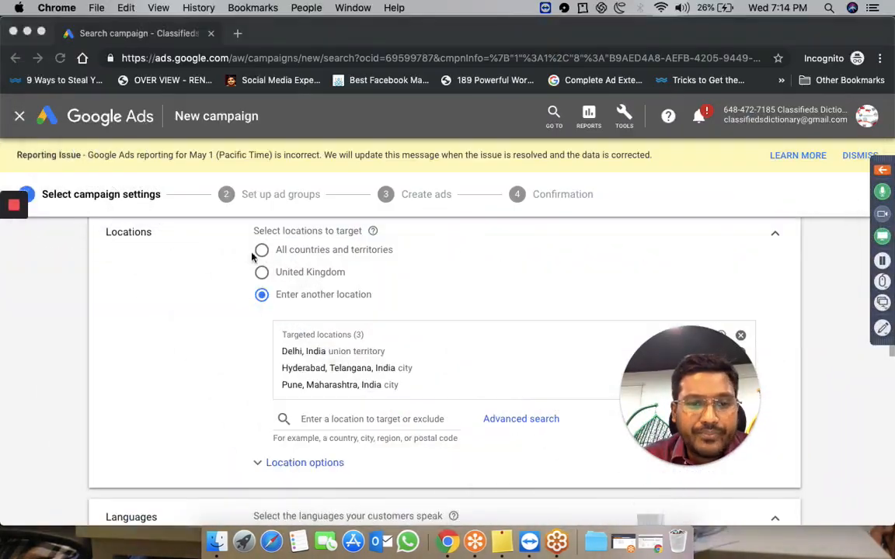
{"action": "left_click", "coordinate": [26, 23]}
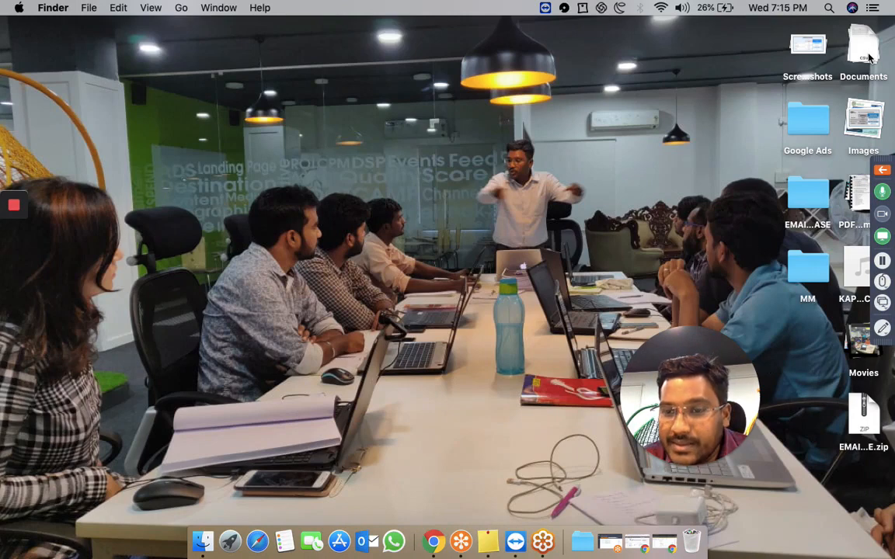
Search the Mac for "Target Location Custom", and expand the Documents stack on the desktop.
{"action": "left_click", "coordinate": [828, 8]}
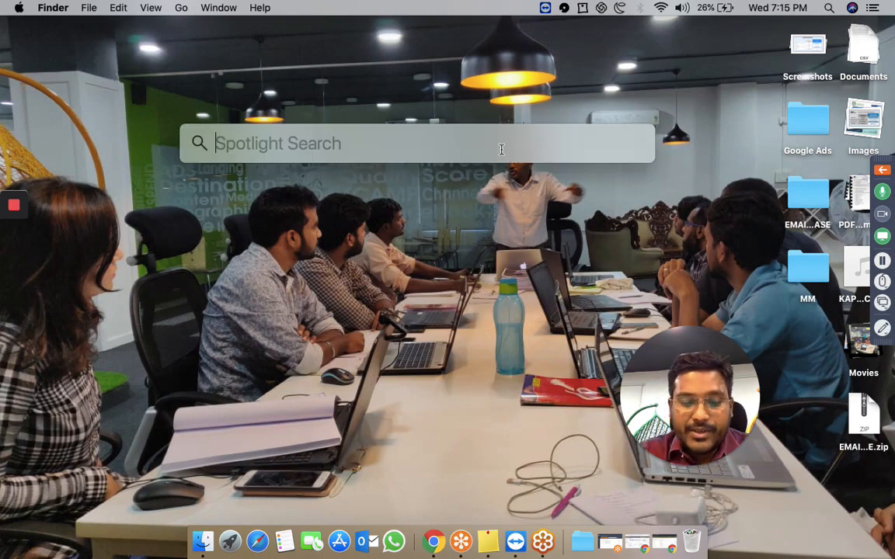
{"action": "type", "text": "Target Locatio"}
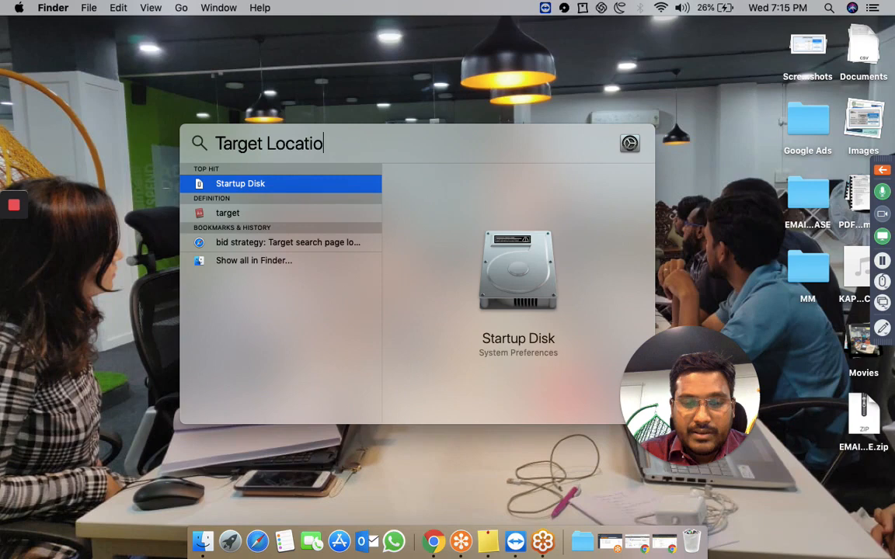
{"action": "type", "text": "n Custom"}
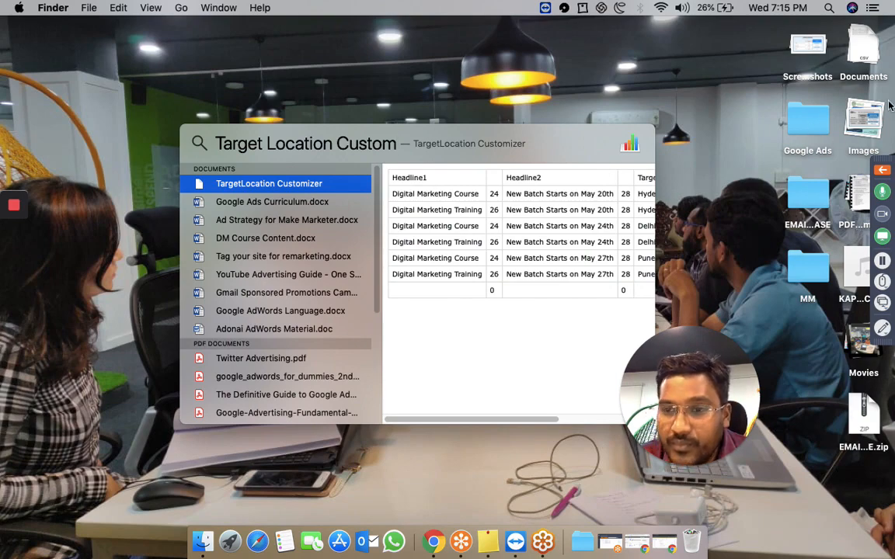
{"action": "left_click", "coordinate": [868, 58]}
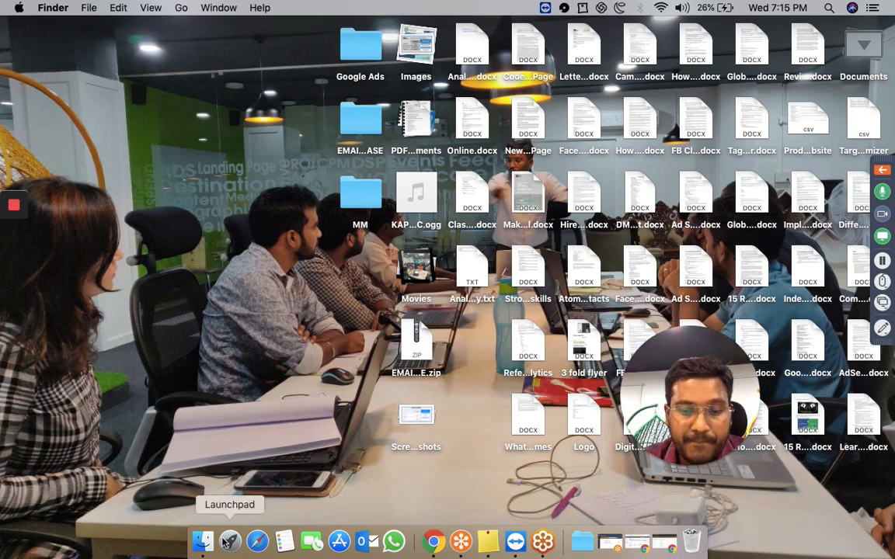
Open the Documents folder in Finder, then go to the Desktop folder and show all of its documents.
{"action": "left_click", "coordinate": [583, 541]}
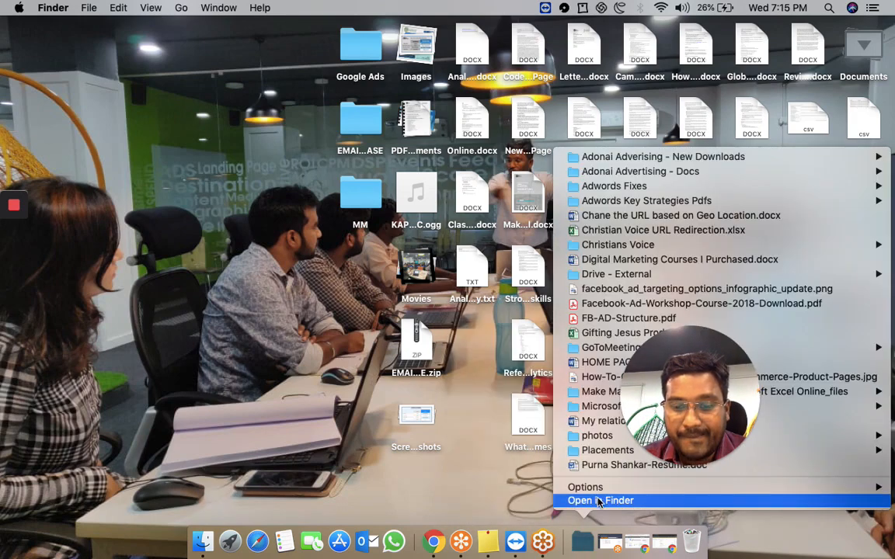
{"action": "left_click", "coordinate": [592, 500]}
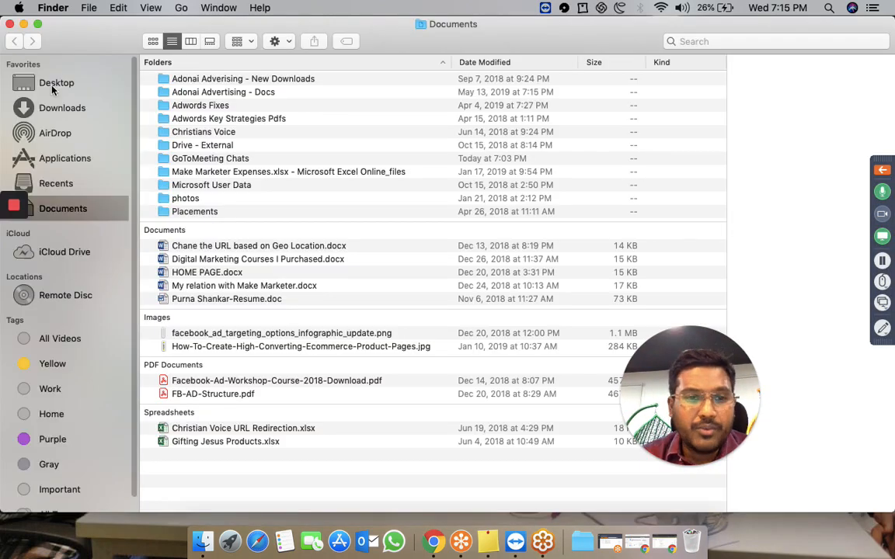
{"action": "left_click", "coordinate": [54, 87]}
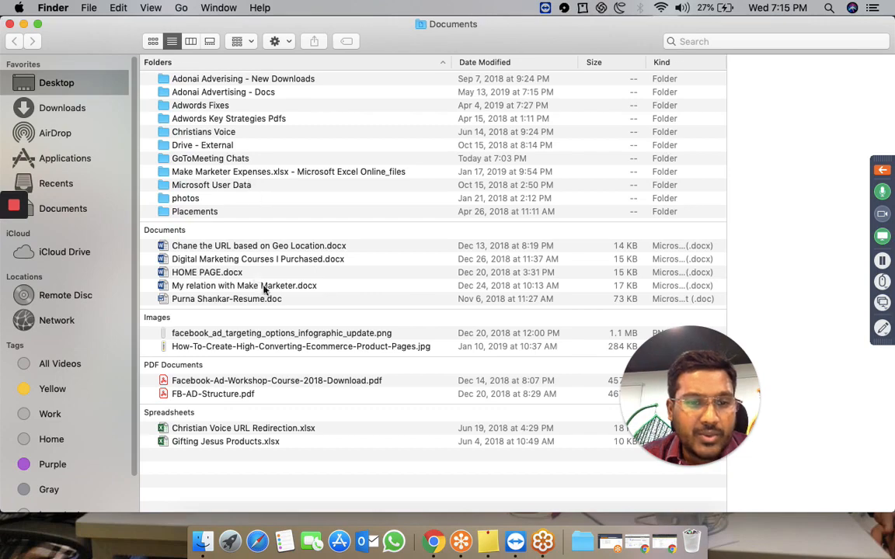
{"action": "scroll", "coordinate": [362, 327], "scroll_direction": "up", "scroll_amount": 10}
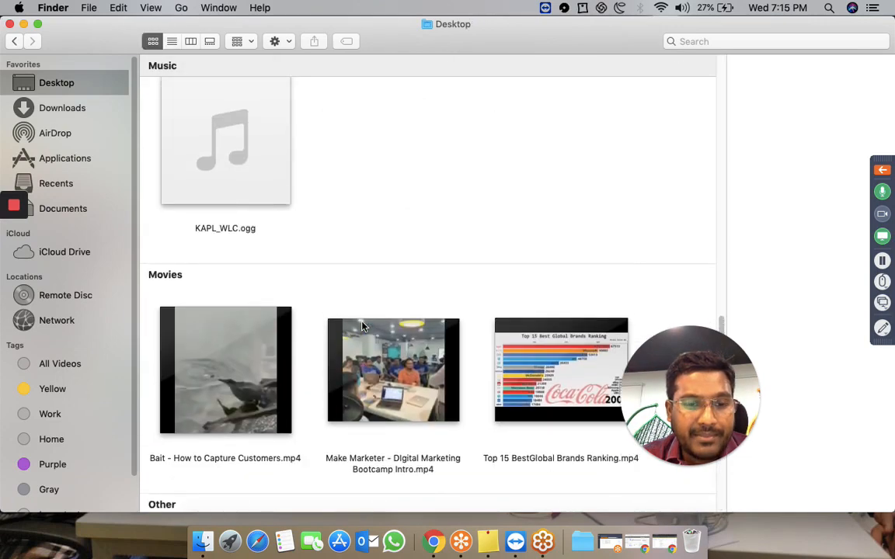
{"action": "scroll", "coordinate": [362, 327], "scroll_direction": "down", "scroll_amount": 2}
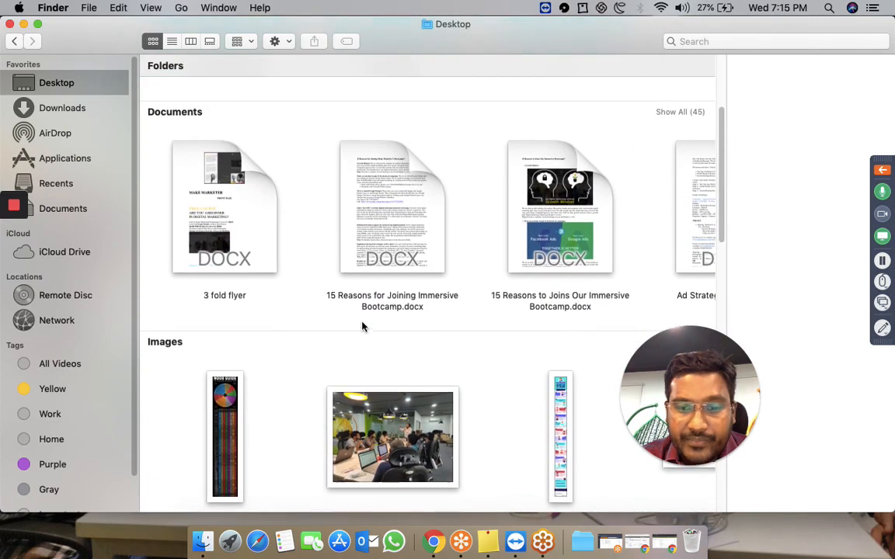
{"action": "left_click", "coordinate": [687, 110]}
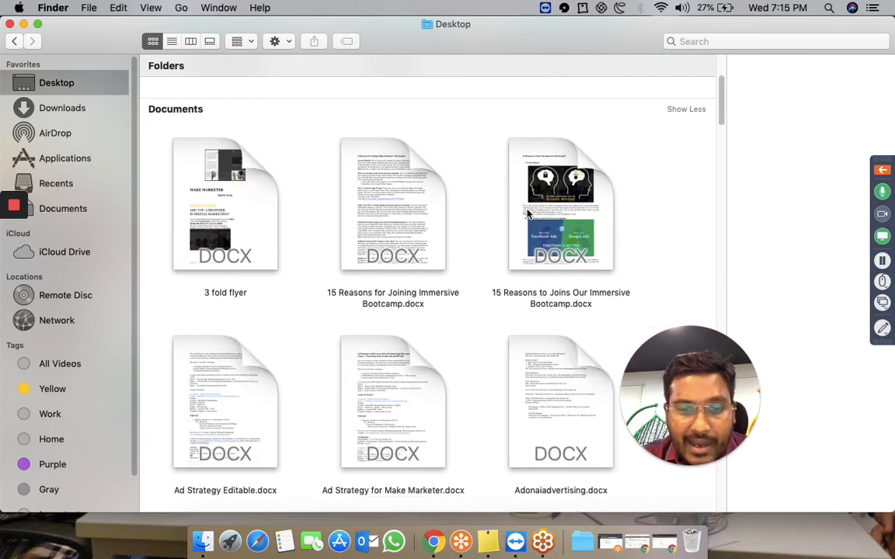
Look through the Desktop folder's documents, images, PDFs and other file groups for the location customizer file.
{"action": "scroll", "coordinate": [529, 249], "scroll_direction": "down", "scroll_amount": 6}
{"action": "scroll", "coordinate": [529, 249], "scroll_direction": "down", "scroll_amount": 15}
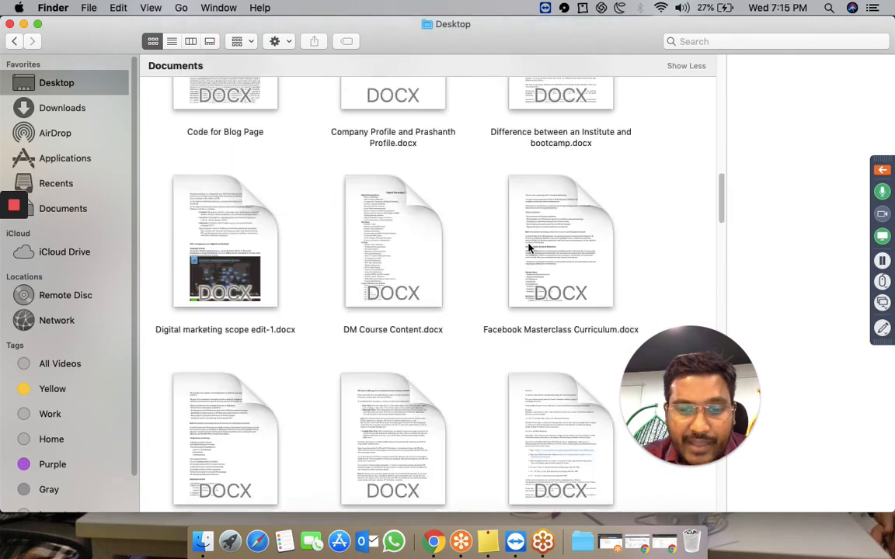
{"action": "scroll", "coordinate": [529, 247], "scroll_direction": "down", "scroll_amount": 20}
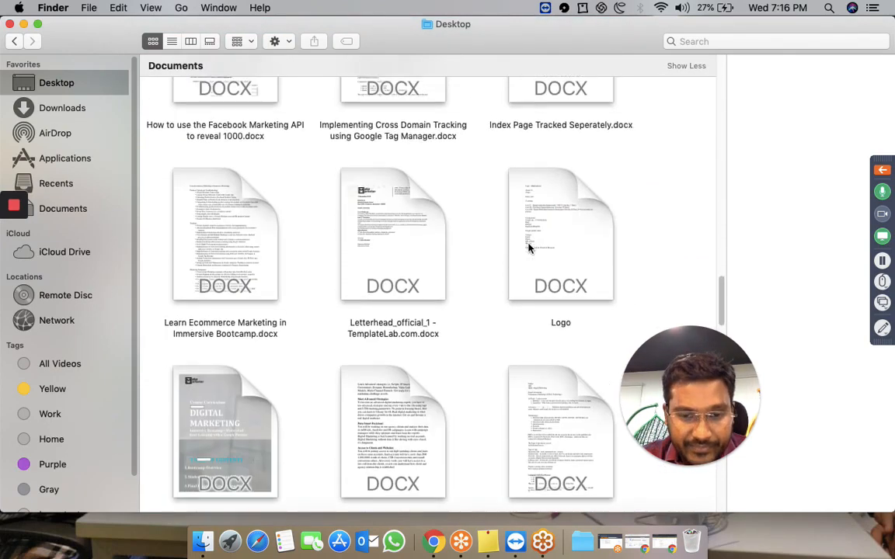
{"action": "scroll", "coordinate": [529, 249], "scroll_direction": "down", "scroll_amount": 20}
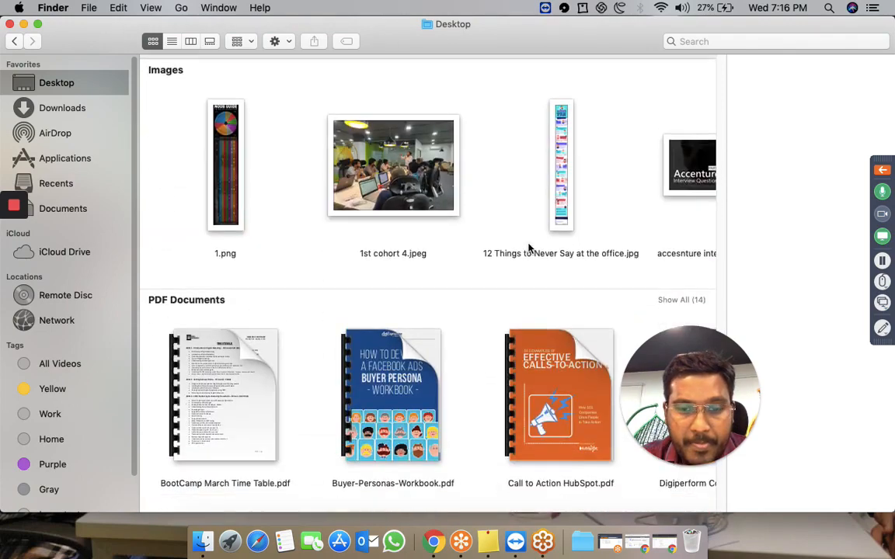
{"action": "scroll", "coordinate": [529, 248], "scroll_direction": "down", "scroll_amount": 5}
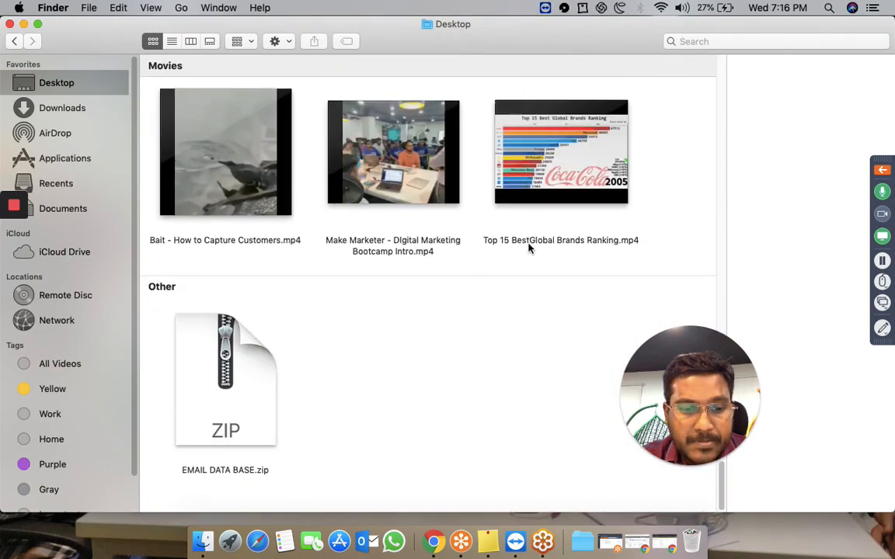
{"action": "scroll", "coordinate": [529, 248], "scroll_direction": "up", "scroll_amount": 10}
{"action": "scroll", "coordinate": [529, 249], "scroll_direction": "up", "scroll_amount": 5}
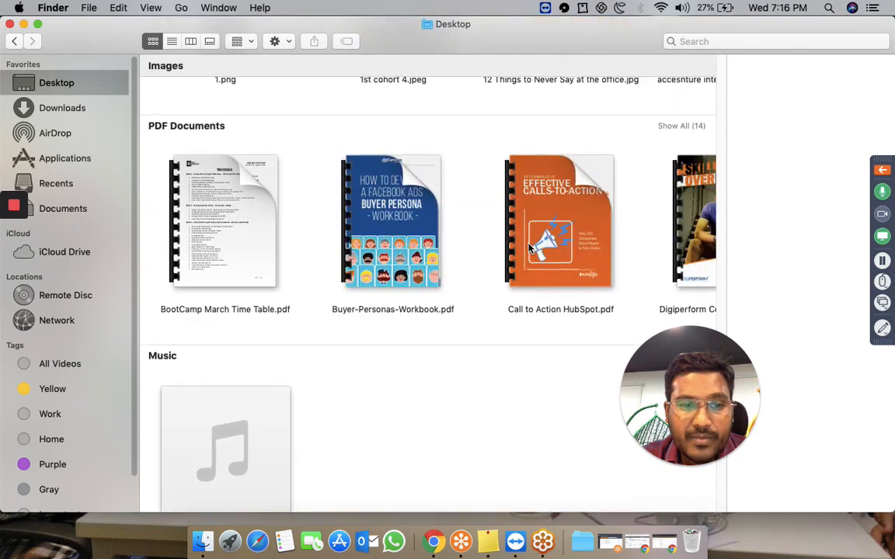
{"action": "left_click", "coordinate": [696, 269]}
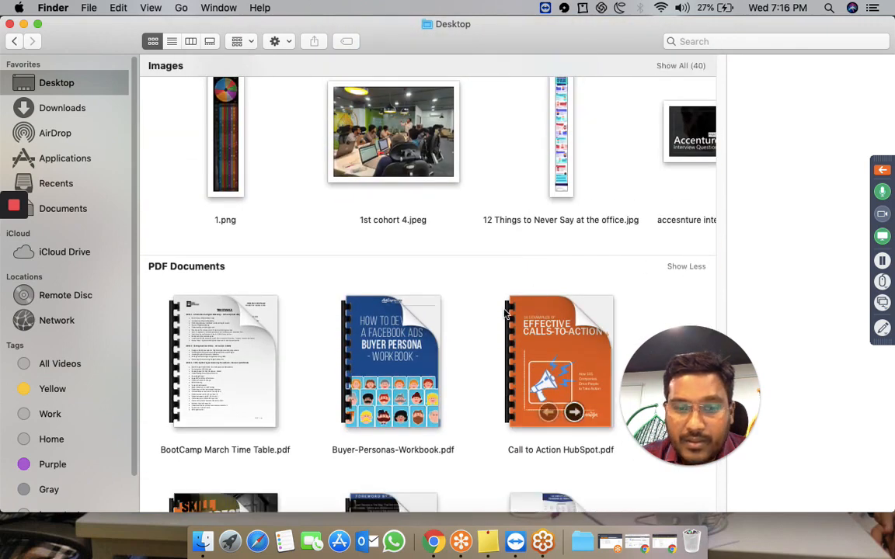
{"action": "left_click", "coordinate": [689, 272]}
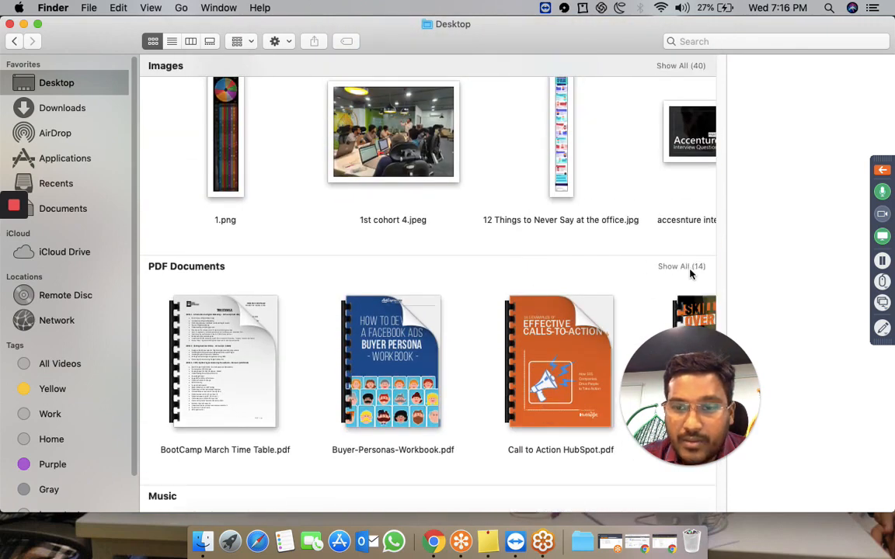
Search the Mac from the Documents folder for "target Location Customizer".
{"action": "left_click", "coordinate": [766, 40]}
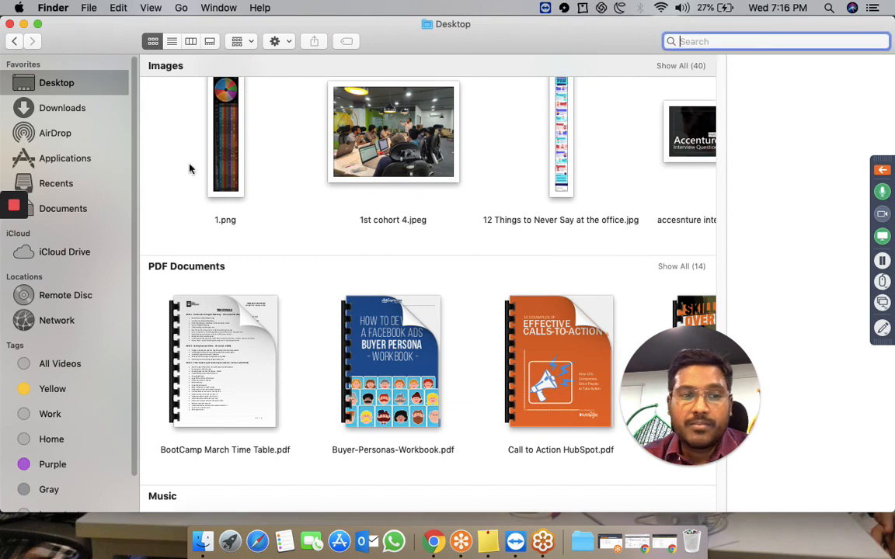
{"action": "left_click", "coordinate": [109, 207]}
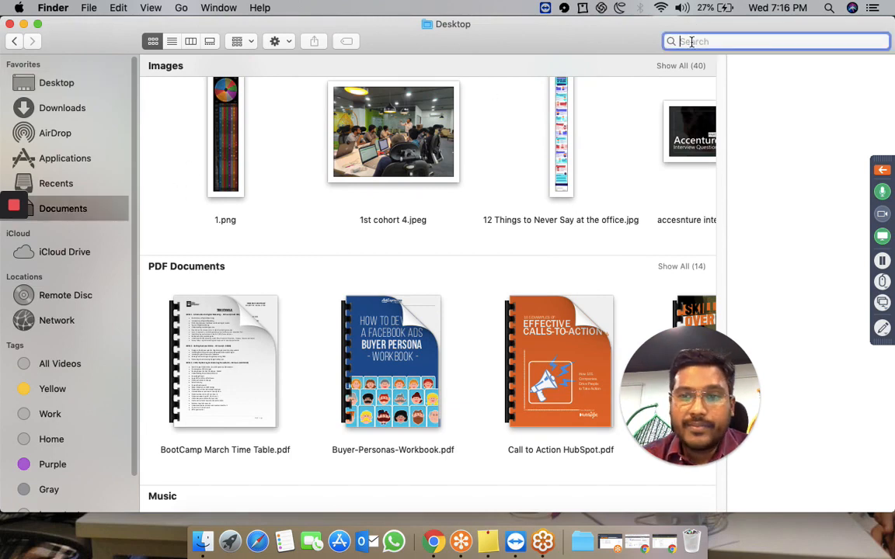
{"action": "type", "text": "targe"}
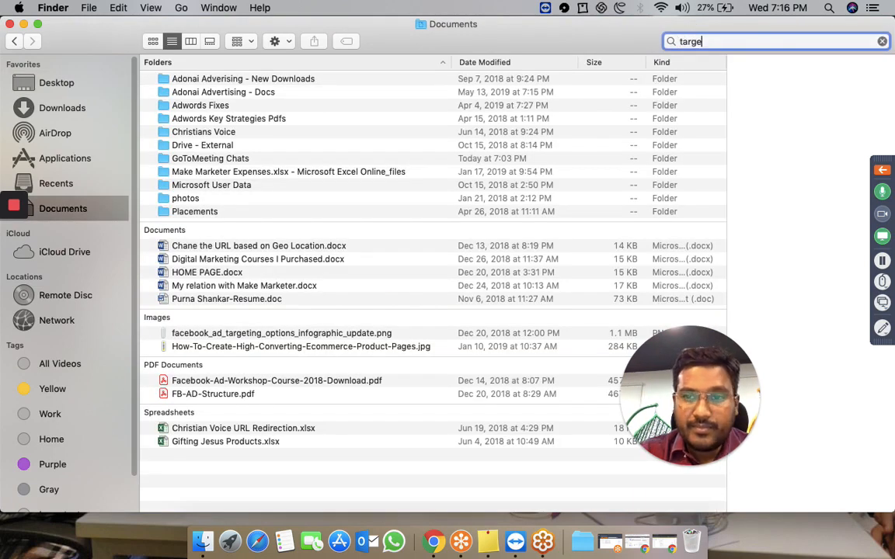
{"action": "type", "text": "t Location"}
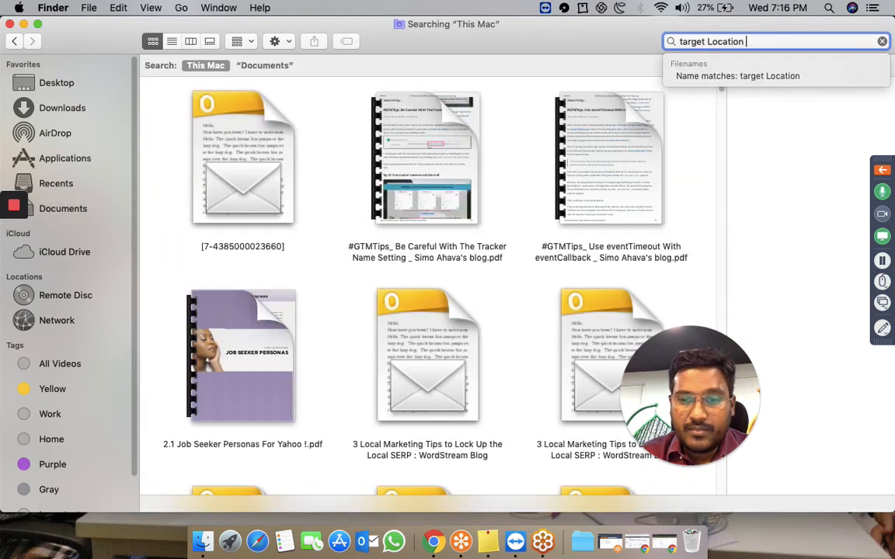
{"action": "type", "text": " Customizer"}
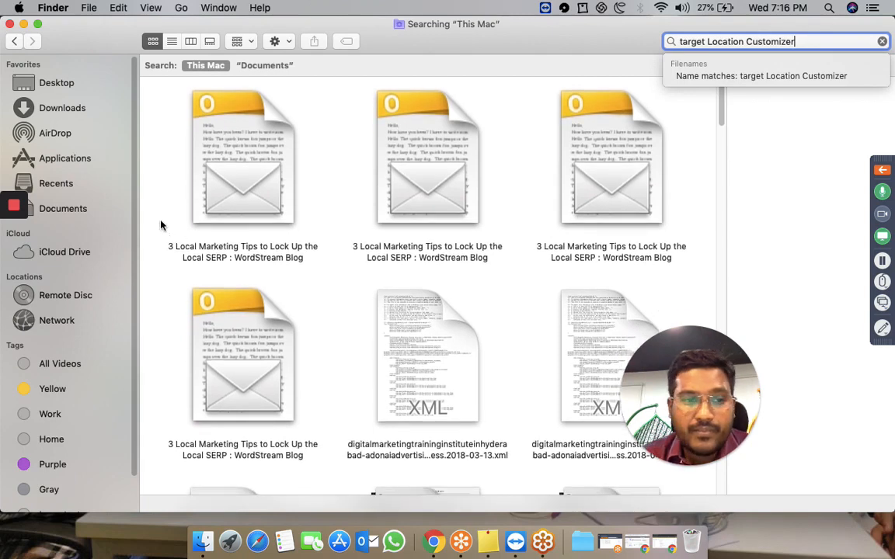
{"action": "mouse_move", "coordinate": [15, 245]}
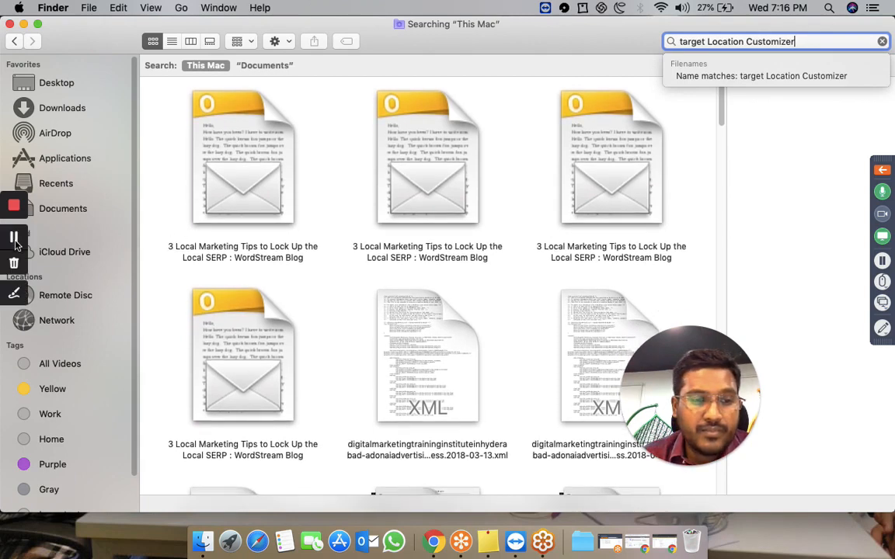
{"action": "left_click", "coordinate": [14, 239]}
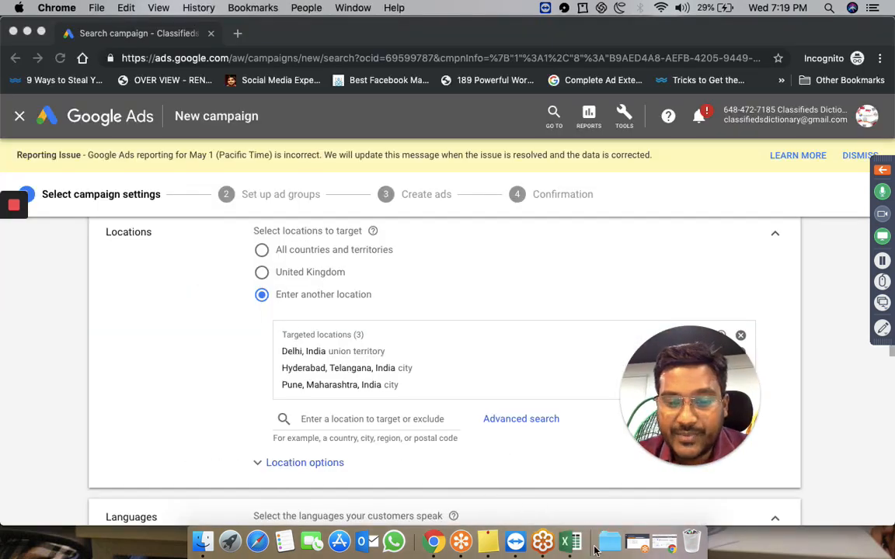
Switch to the TargetLocation Customizer sheet in Excel and examine how the Headline2 texts correspond to the Hyderabad and Delhi target locations.
{"action": "left_click", "coordinate": [569, 542]}
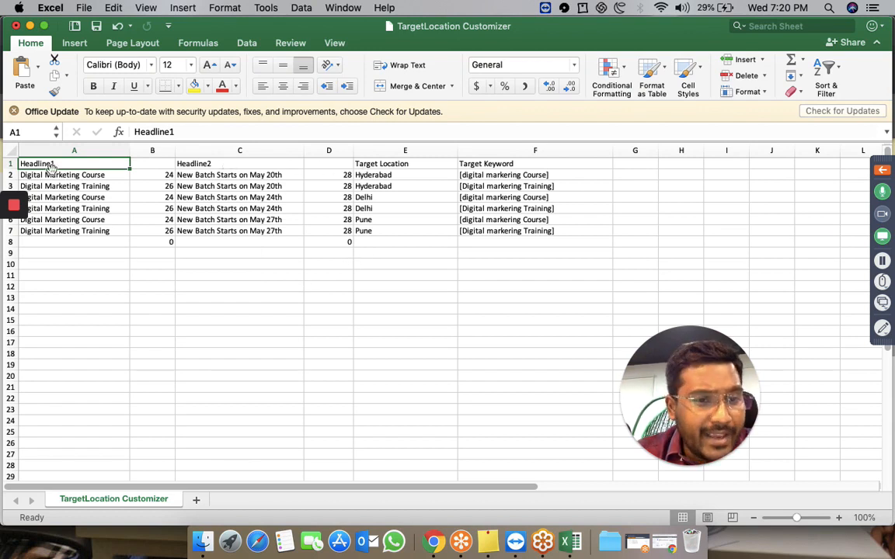
{"action": "left_click", "coordinate": [385, 164]}
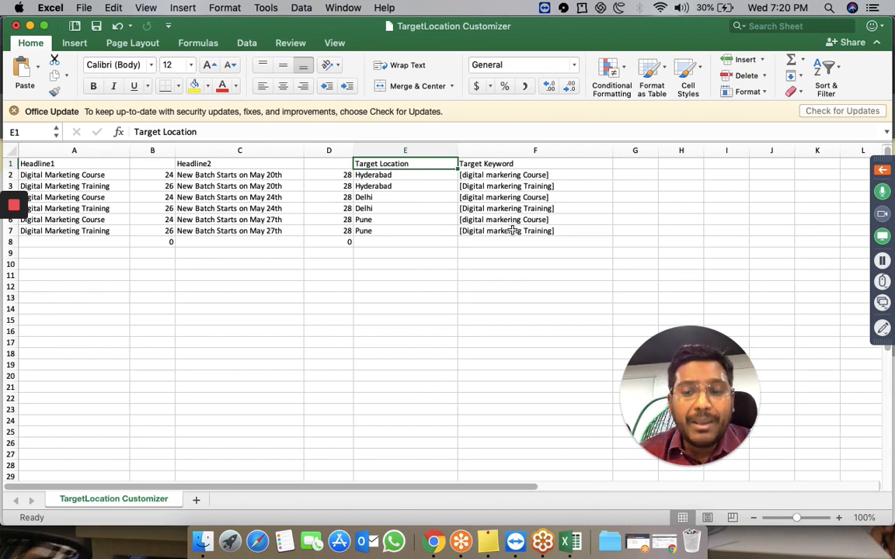
{"action": "left_click", "coordinate": [403, 175]}
{"action": "left_click", "coordinate": [275, 177]}
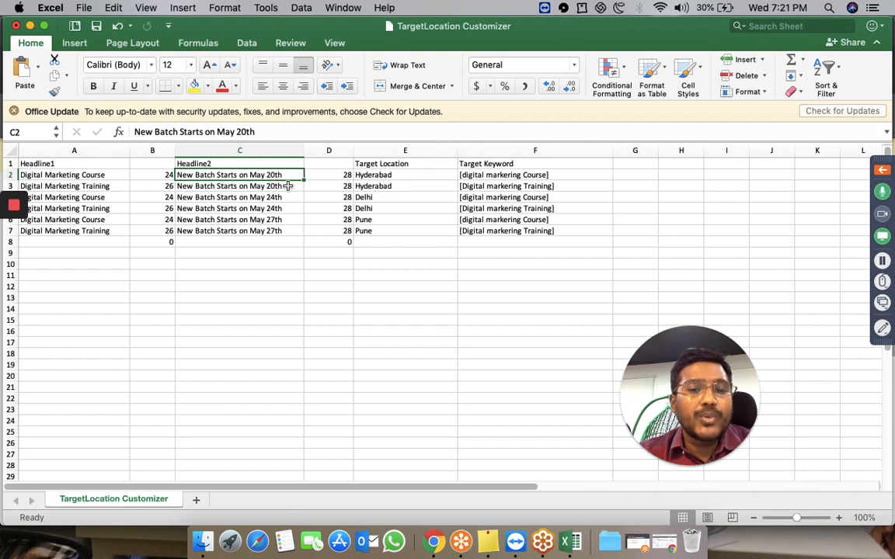
{"action": "left_click", "coordinate": [375, 198]}
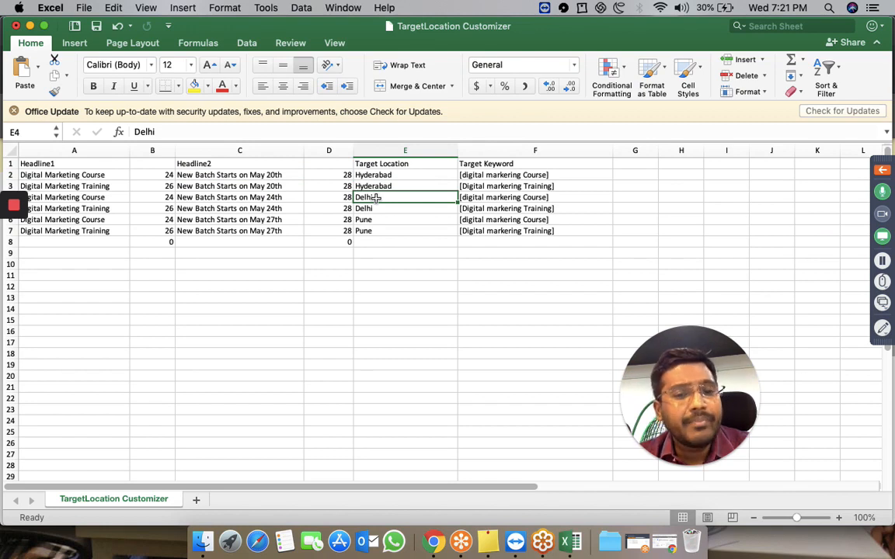
{"action": "left_click", "coordinate": [279, 198]}
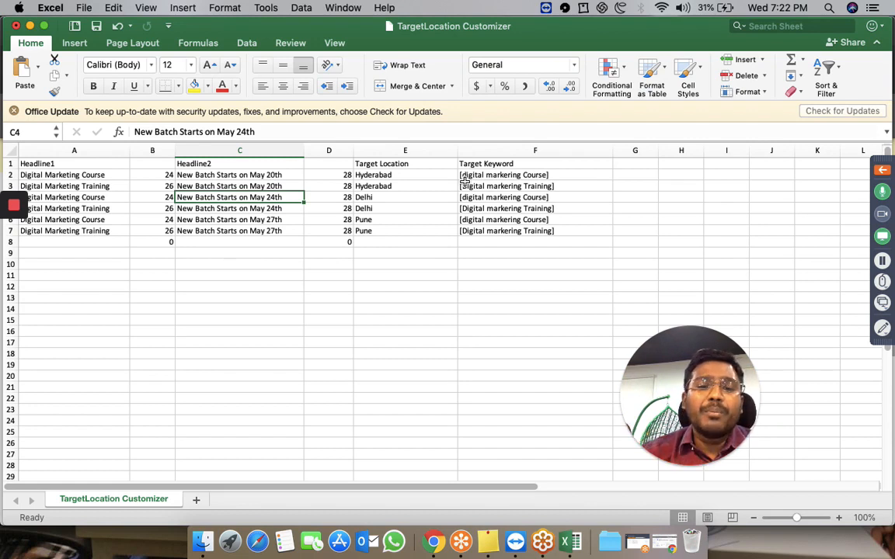
{"action": "left_click", "coordinate": [397, 178]}
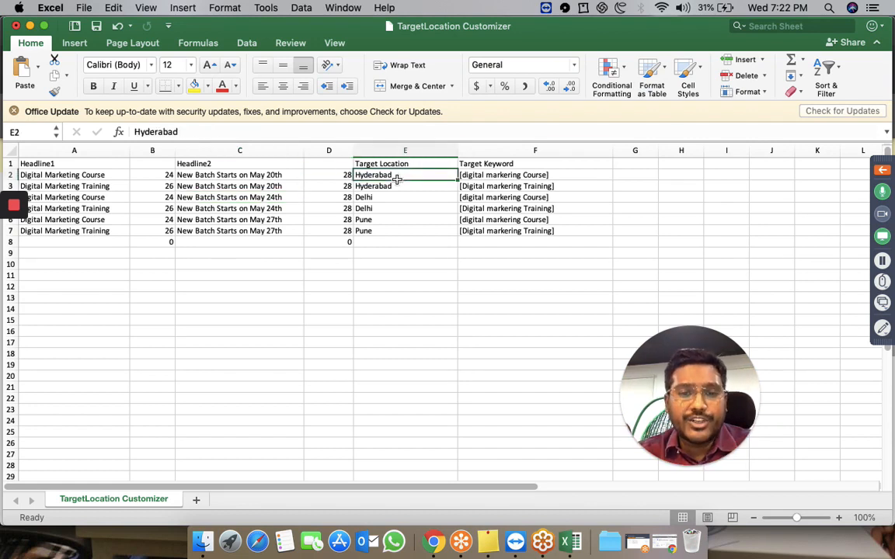
{"action": "left_click", "coordinate": [376, 199]}
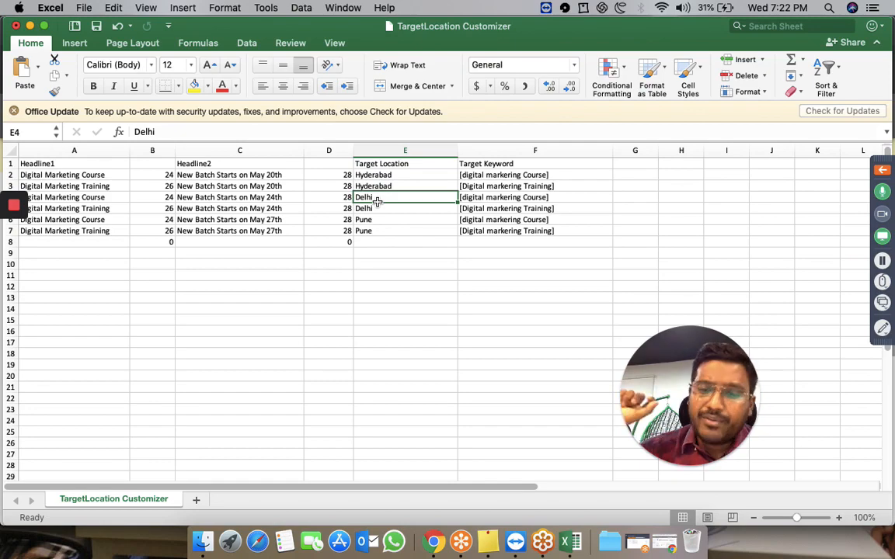
Switch back to the Google Ads campaign in Chrome and set its average daily budget to $30.
{"action": "key", "text": "ctrl+Up"}
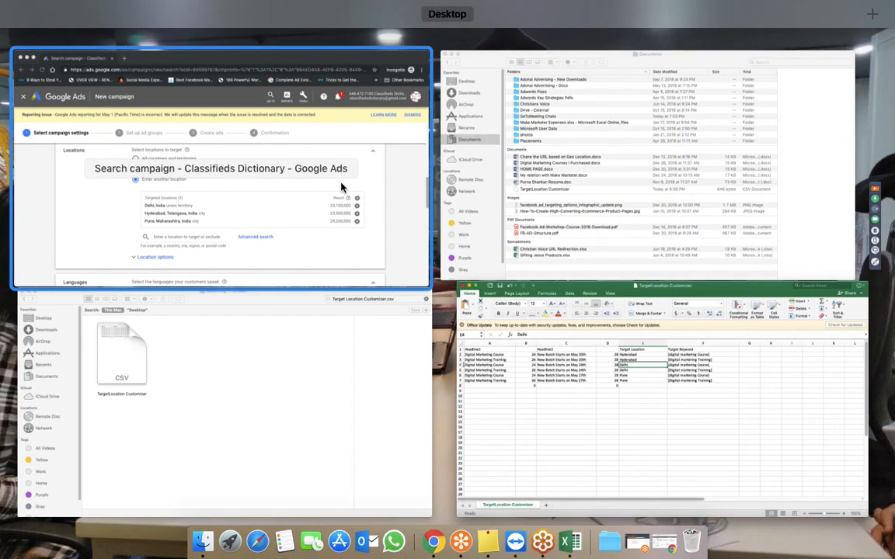
{"action": "left_click", "coordinate": [264, 184]}
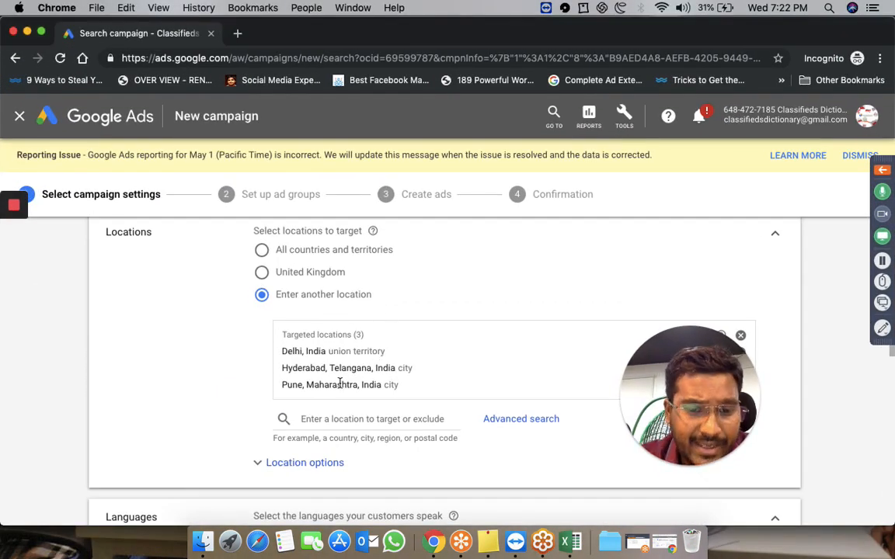
{"action": "scroll", "coordinate": [338, 417], "scroll_direction": "down", "scroll_amount": 5}
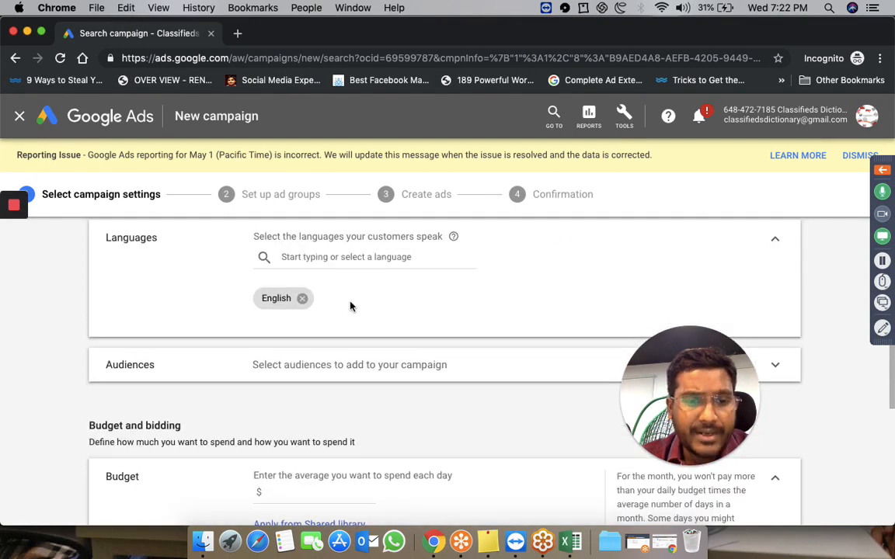
{"action": "scroll", "coordinate": [346, 357], "scroll_direction": "down", "scroll_amount": 5}
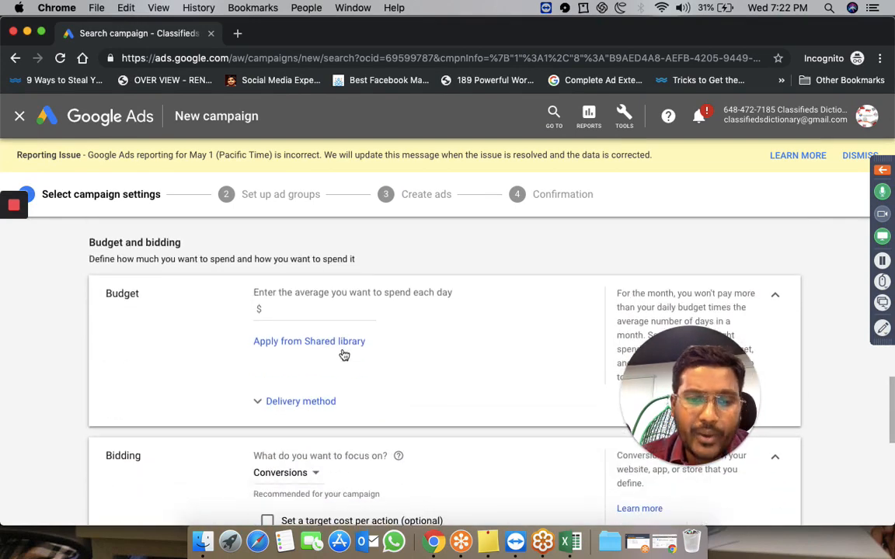
{"action": "left_click", "coordinate": [316, 308]}
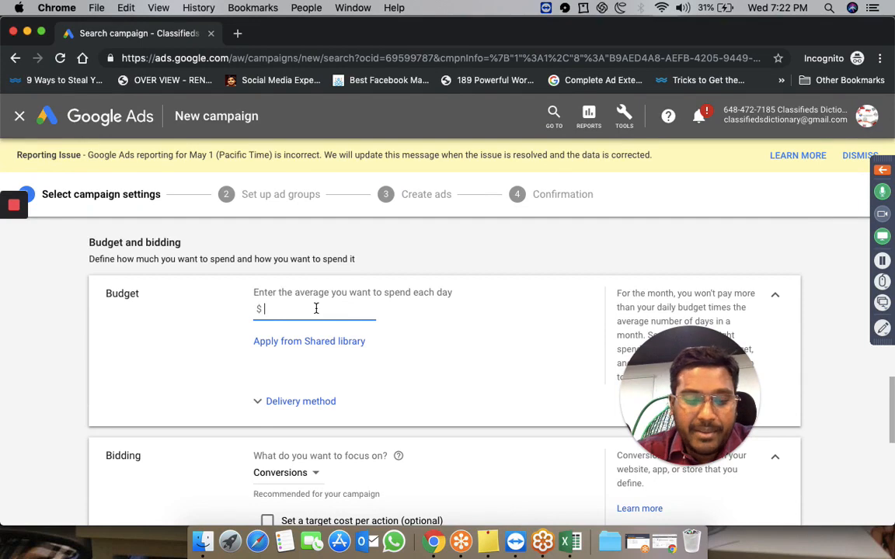
{"action": "type", "text": "30"}
Expand the budget's delivery method options and set the bidding focus to Clicks.
{"action": "scroll", "coordinate": [288, 326], "scroll_direction": "down", "scroll_amount": 3}
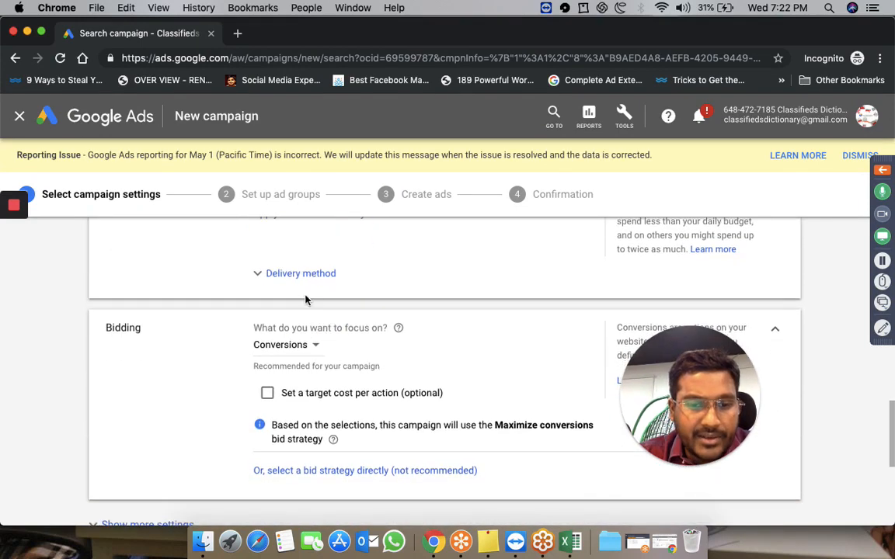
{"action": "left_click", "coordinate": [299, 278]}
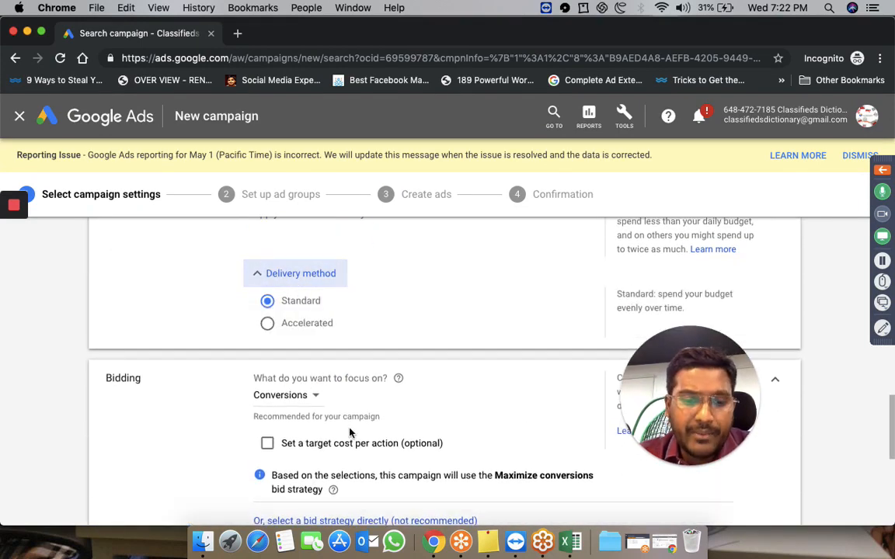
{"action": "left_click", "coordinate": [305, 398]}
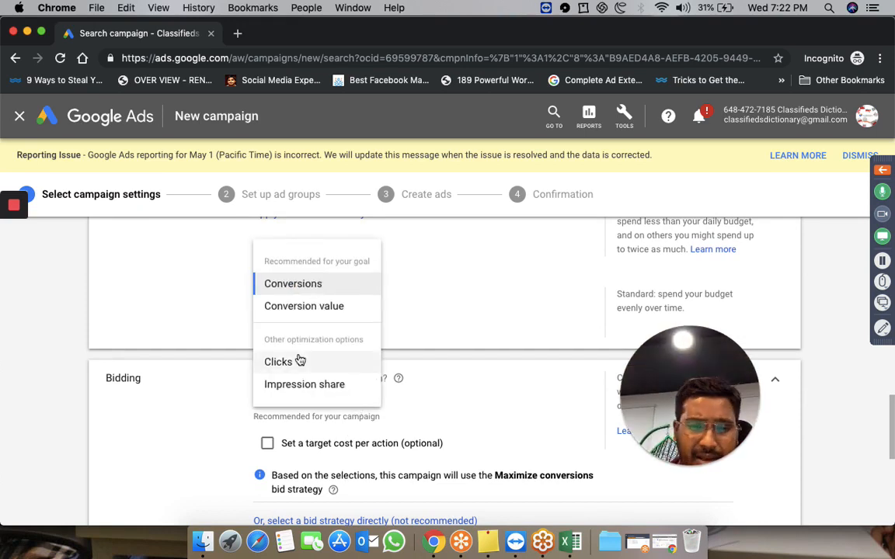
{"action": "left_click", "coordinate": [273, 362]}
{"action": "scroll", "coordinate": [398, 387], "scroll_direction": "down", "scroll_amount": 2}
{"action": "scroll", "coordinate": [398, 387], "scroll_direction": "down", "scroll_amount": 3}
{"action": "scroll", "coordinate": [395, 383], "scroll_direction": "up", "scroll_amount": 1}
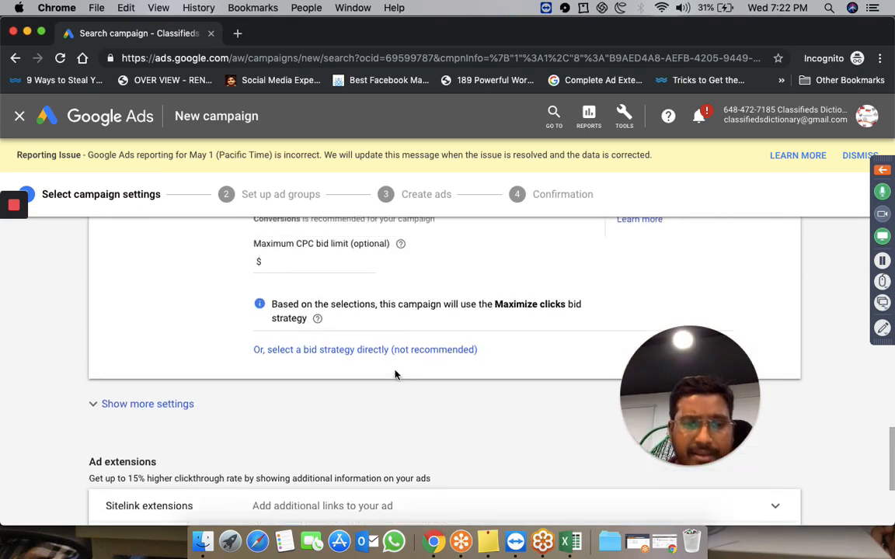
Set the maximum CPC bid limit to $.50, expand the additional settings, and save the campaign settings to continue to ad groups.
{"action": "left_click", "coordinate": [345, 270]}
{"action": "type", "text": ".50"}
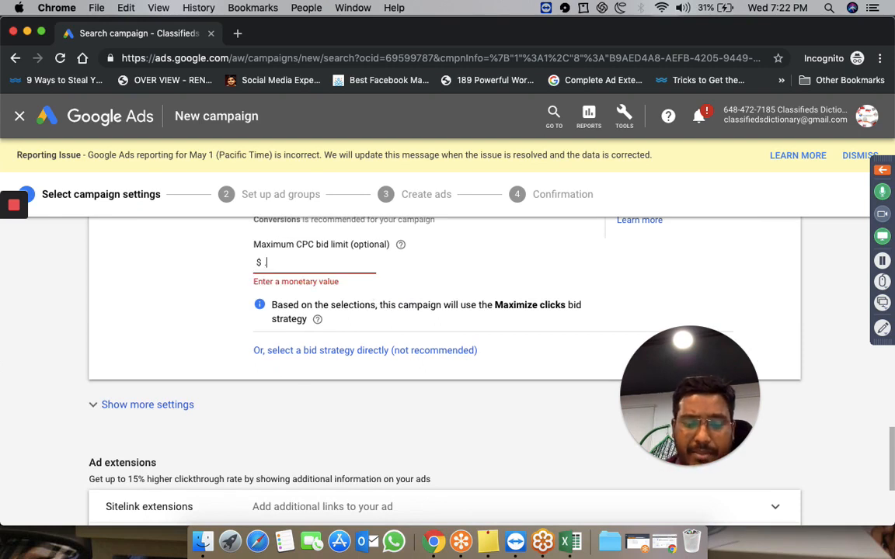
{"action": "left_click", "coordinate": [152, 404]}
{"action": "scroll", "coordinate": [302, 452], "scroll_direction": "down", "scroll_amount": 2}
{"action": "scroll", "coordinate": [327, 360], "scroll_direction": "down", "scroll_amount": 5}
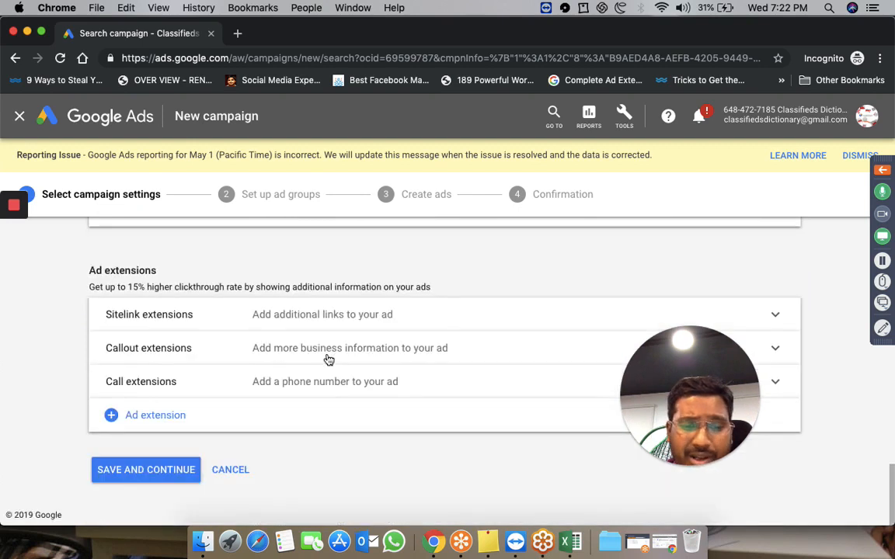
{"action": "left_click", "coordinate": [177, 469]}
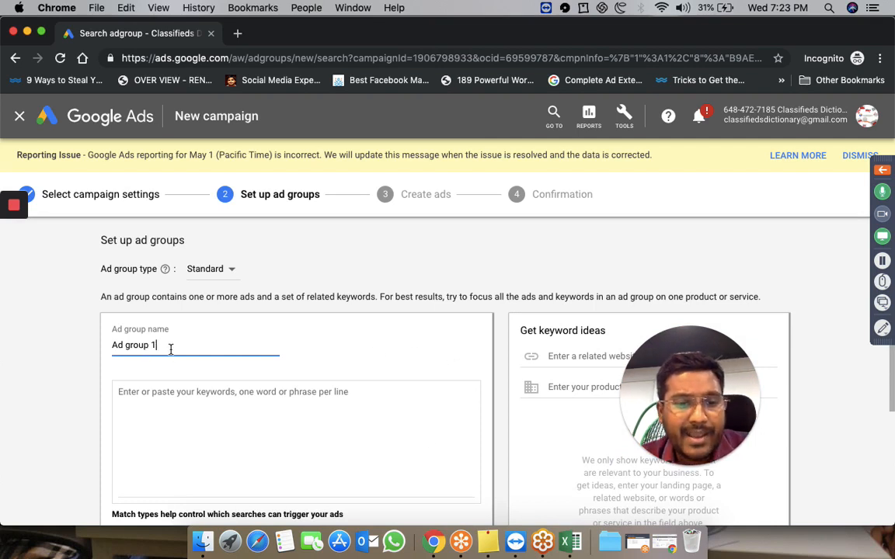
Enter the exact match keywords [digital marketing course] and [digital marketing training] for Ad group 1.
{"action": "left_click", "coordinate": [184, 422]}
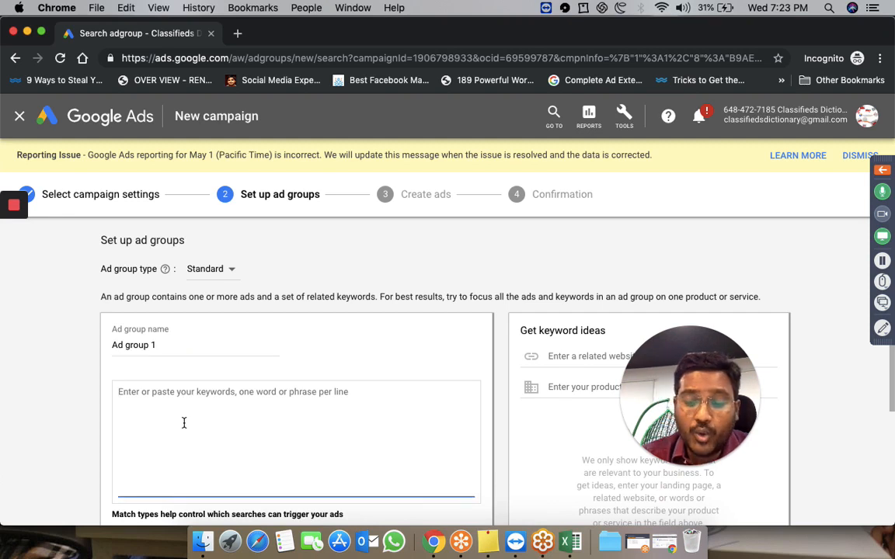
{"action": "type", "text": "["}
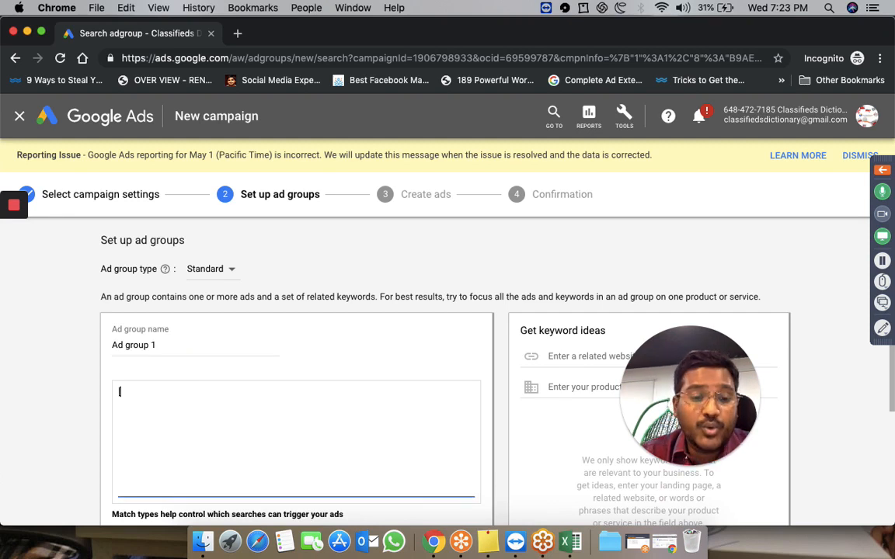
{"action": "type", "text": "digital marke"}
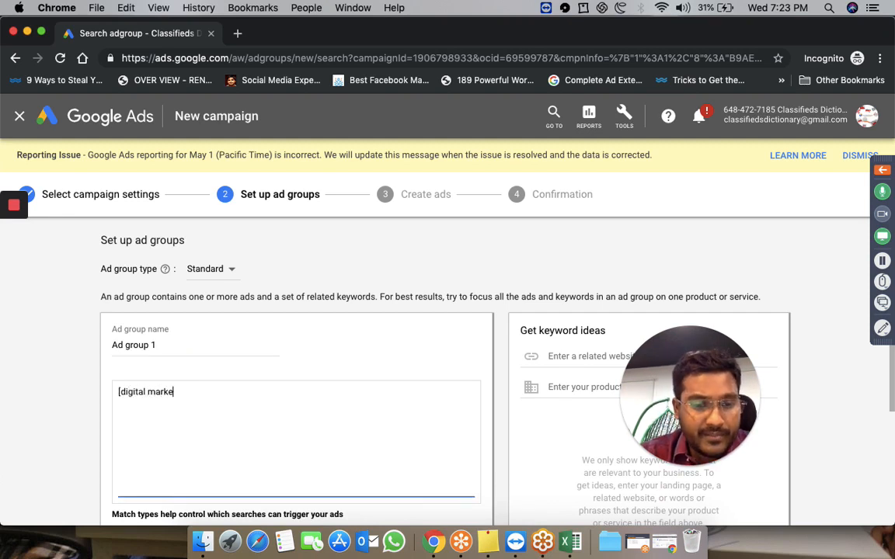
{"action": "type", "text": "ting course]"}
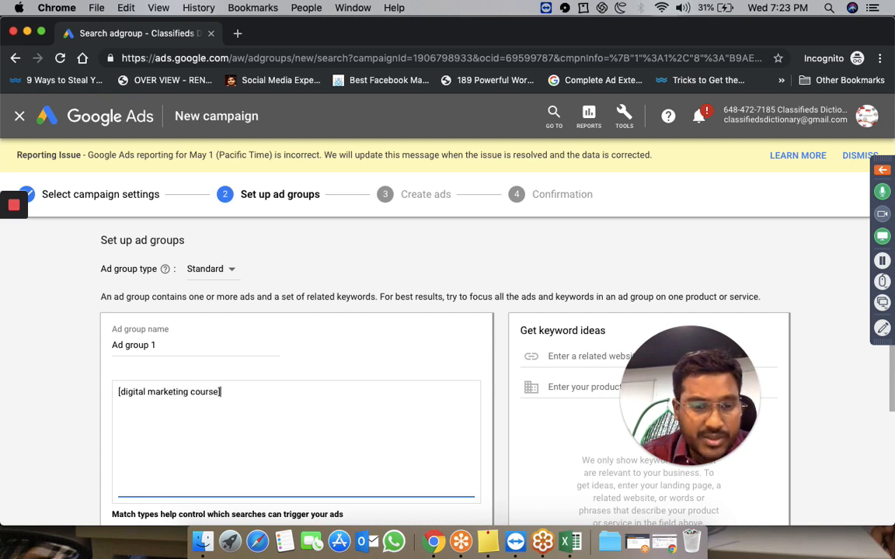
{"action": "key", "text": "Return"}
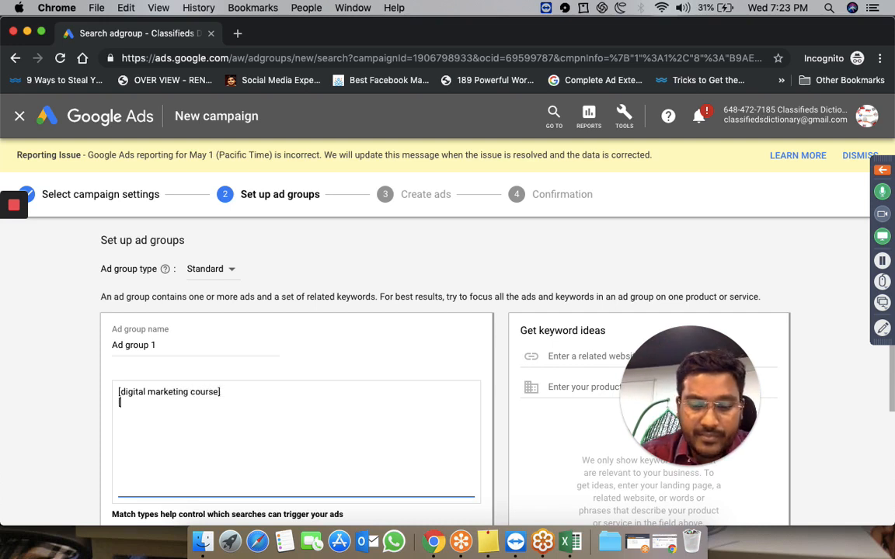
{"action": "type", "text": "[digital mark"}
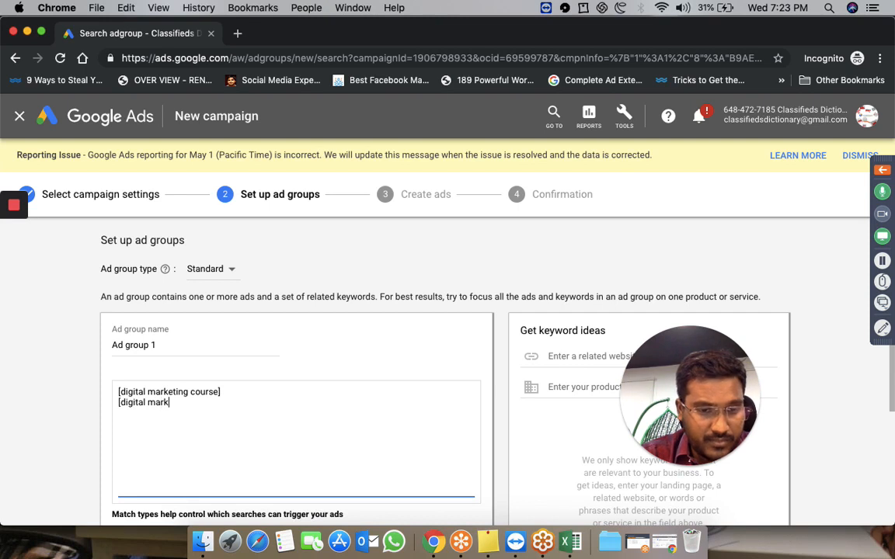
{"action": "type", "text": "eting "}
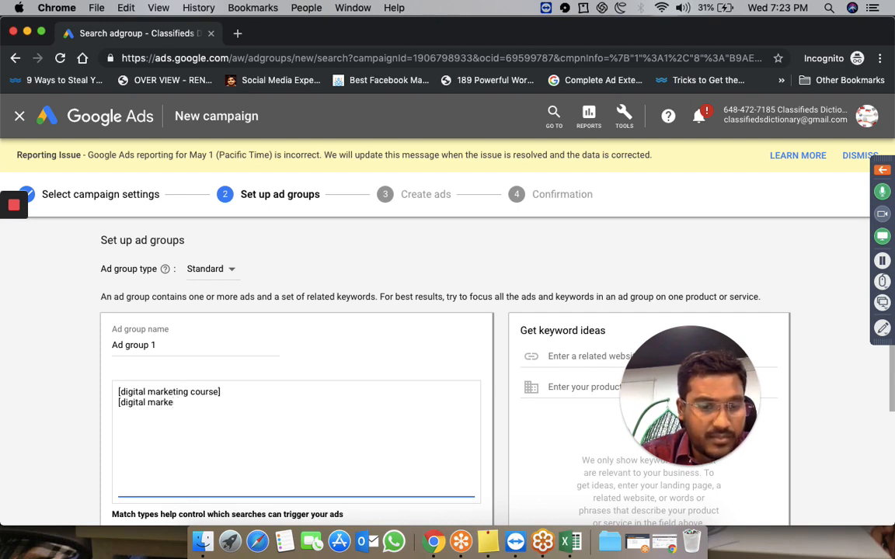
{"action": "type", "text": "training]"}
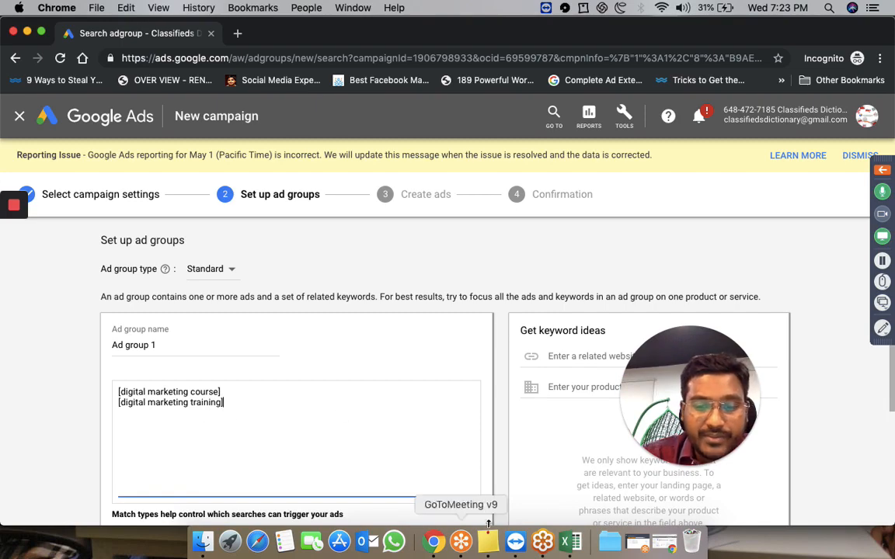
Check the Target Keyword column in the TargetLocation Customizer sheet in Excel, and return to the ad group setup in Chrome.
{"action": "key", "text": "ctrl+Up"}
{"action": "left_click", "coordinate": [595, 401]}
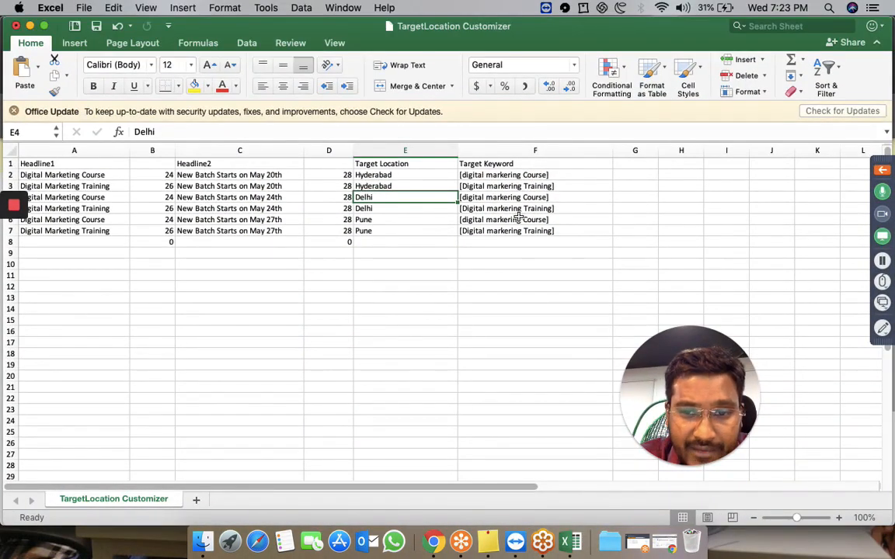
{"action": "key", "text": "ctrl+Up"}
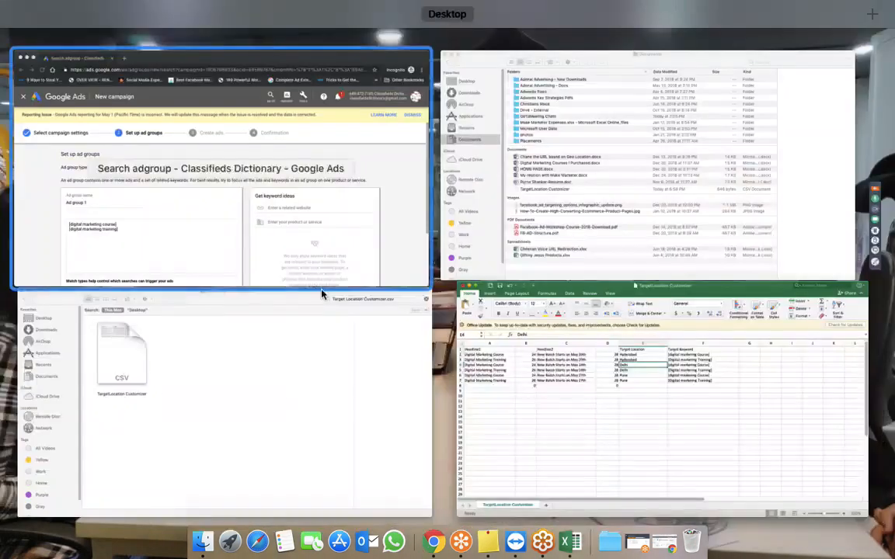
{"action": "left_click", "coordinate": [279, 224]}
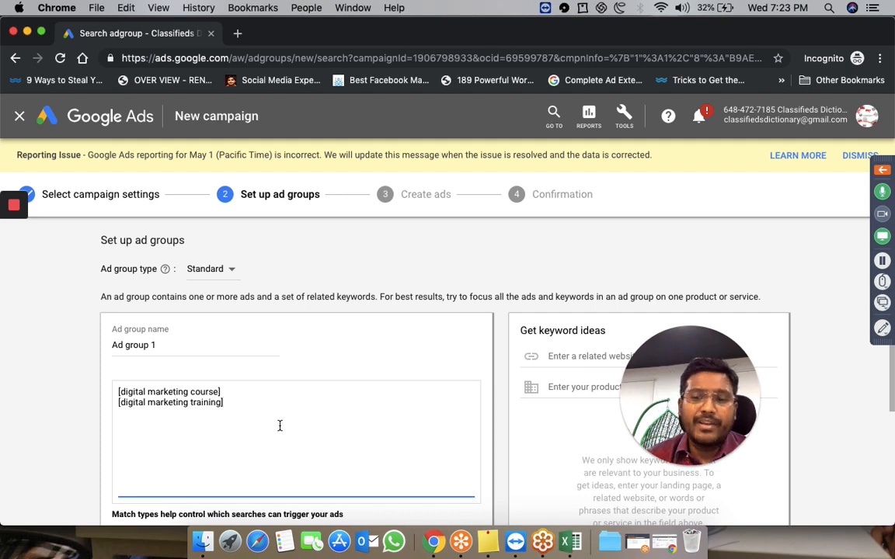
{"action": "scroll", "coordinate": [279, 426], "scroll_direction": "down", "scroll_amount": 4}
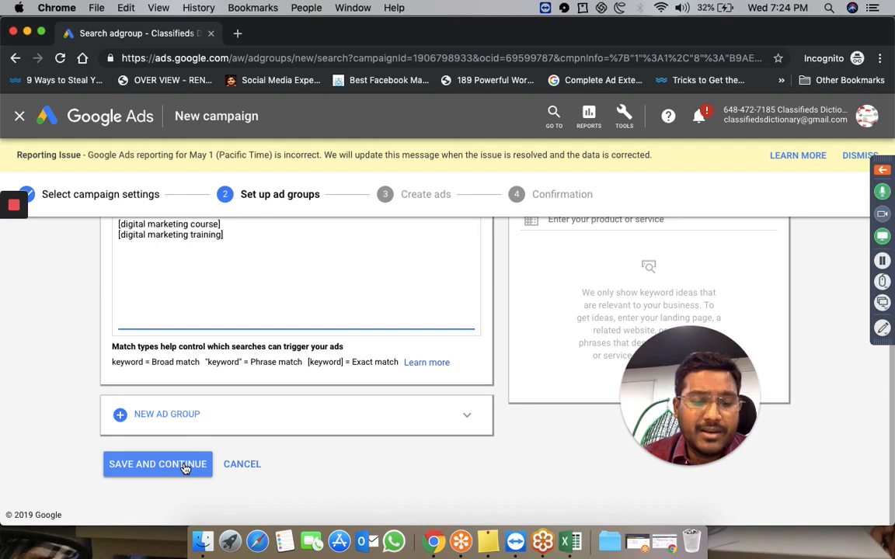
{"action": "left_click", "coordinate": [185, 466]}
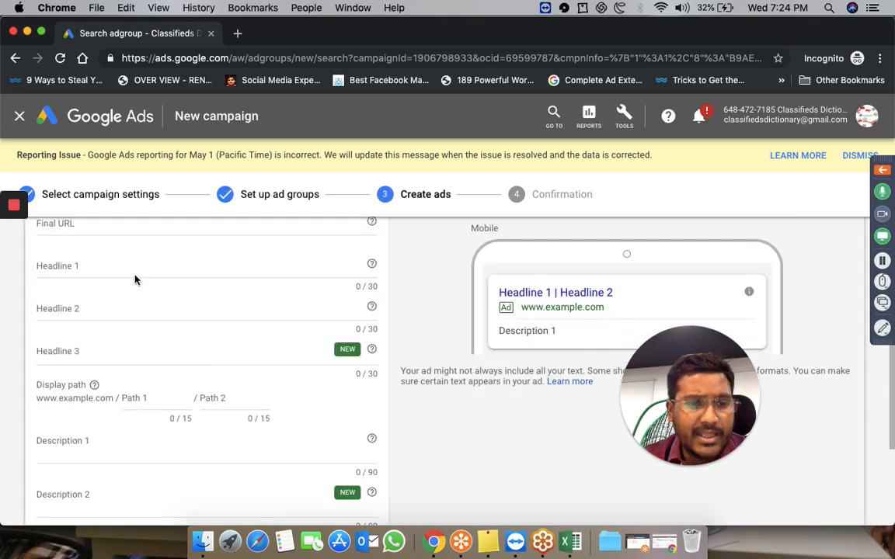
{"action": "left_click", "coordinate": [135, 257]}
{"action": "type", "text": "https://"}
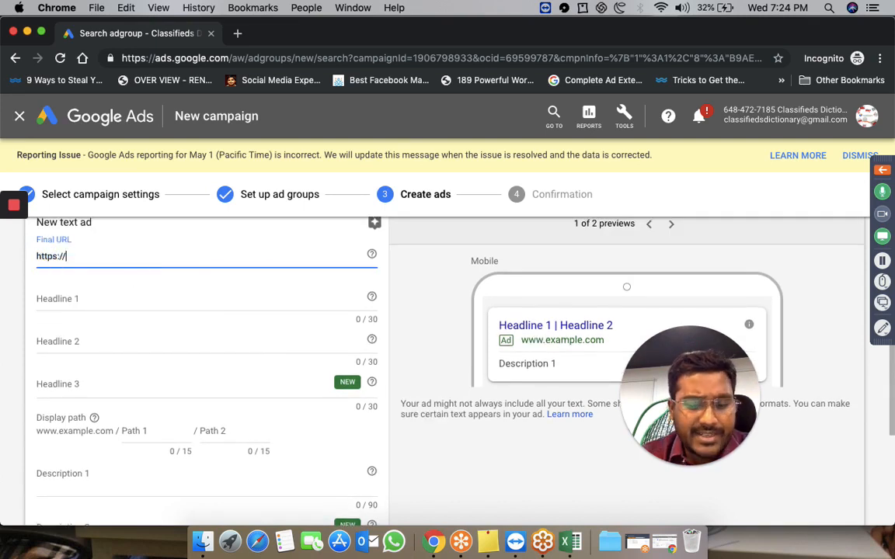
{"action": "type", "text": "www."}
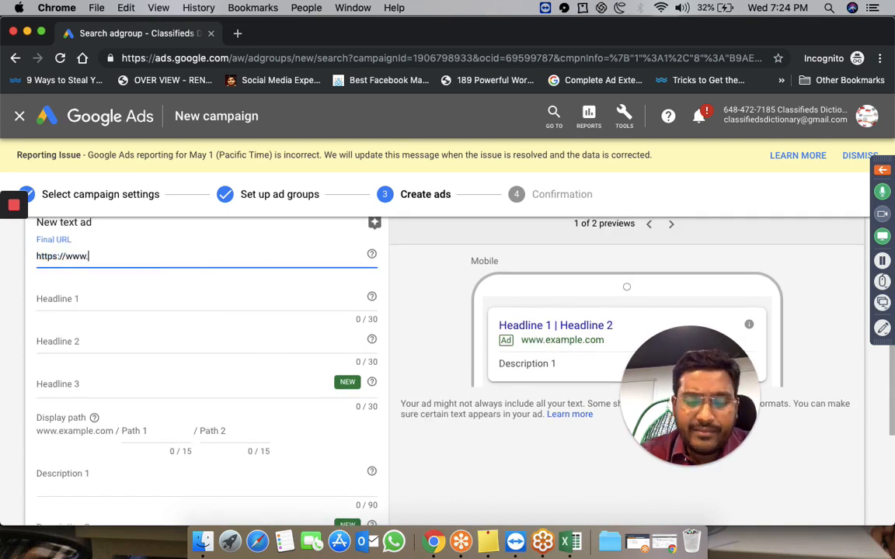
{"action": "type", "text": "makem"}
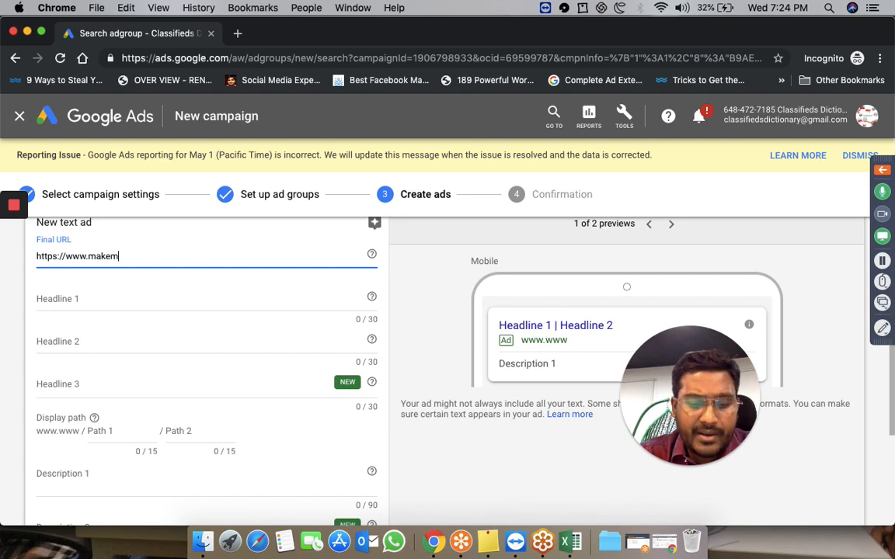
{"action": "type", "text": "arketer.web"}
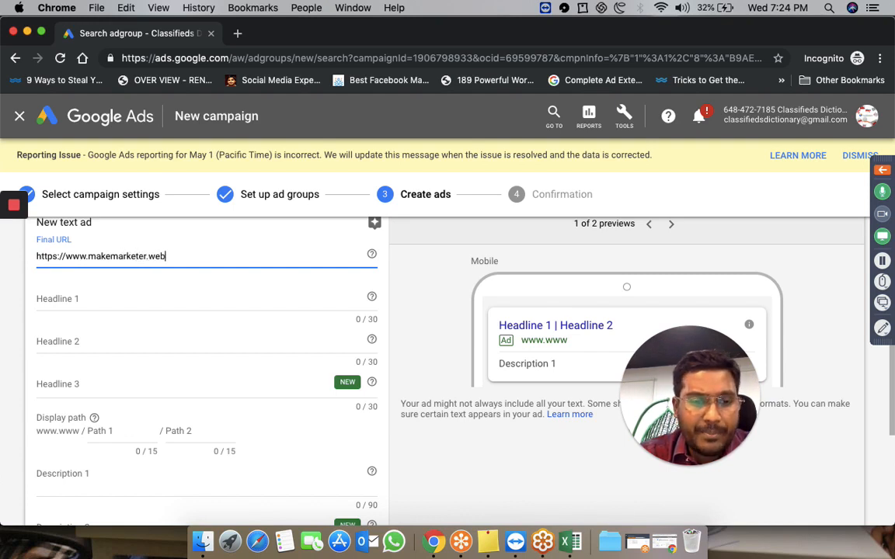
{"action": "type", "text": "site.com"}
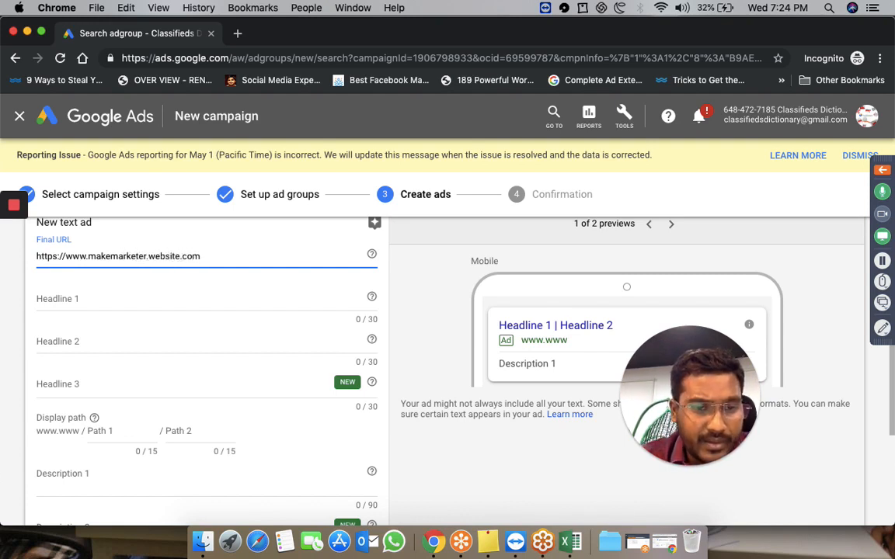
{"action": "key", "text": "BackSpace"}
{"action": "key", "text": "BackSpace"}
{"action": "key", "text": "BackSpace"}
{"action": "key", "text": "BackSpace"}
Set Headline 1 of the text ad to "Digital Marketing Course".
{"action": "left_click", "coordinate": [140, 295]}
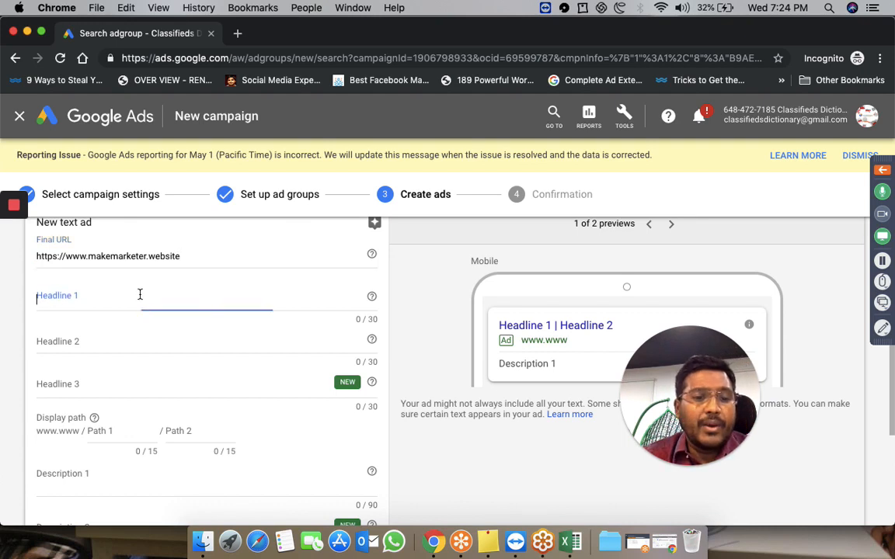
{"action": "type", "text": "Digital Mark"}
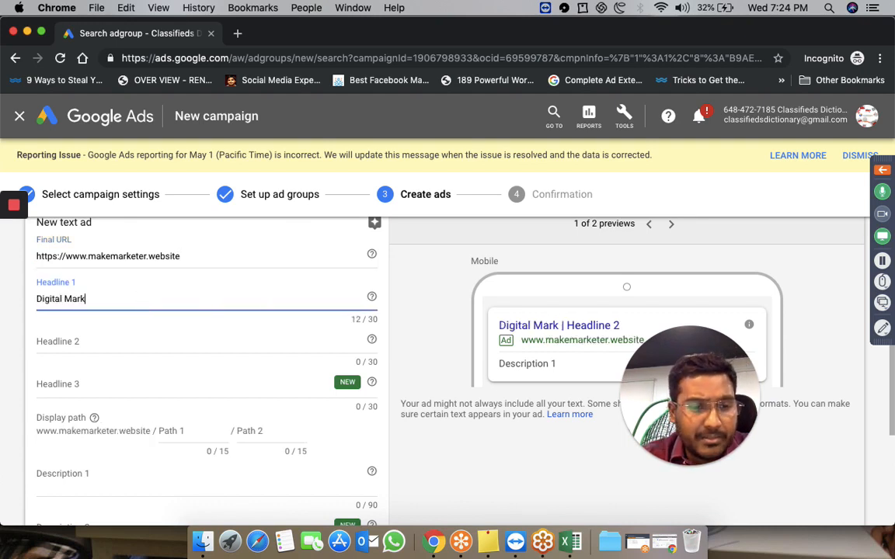
{"action": "type", "text": "eting"}
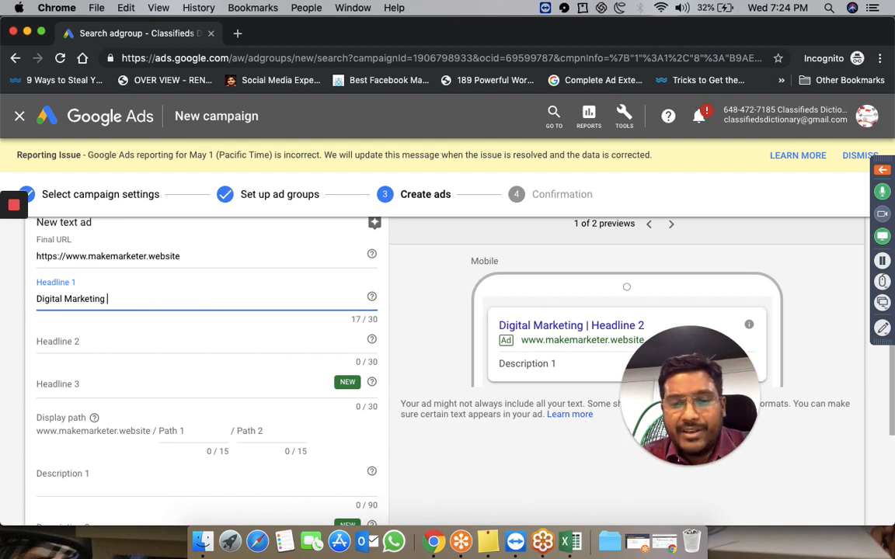
{"action": "type", "text": " Course"}
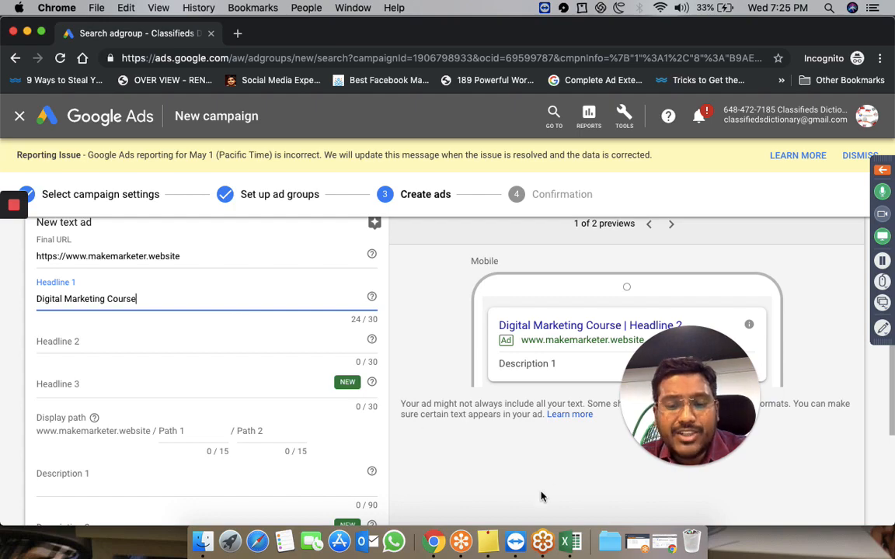
Switch to the TargetLocation Customizer sheet in Excel and examine how the target keywords correspond to the Headline1 and Headline2 texts.
{"action": "key", "text": "ctrl+Up"}
{"action": "left_click", "coordinate": [536, 299]}
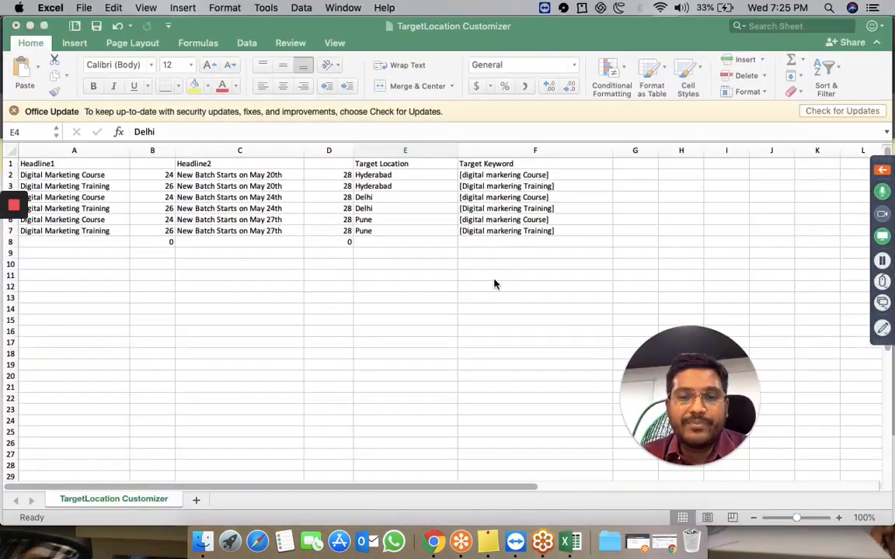
{"action": "left_click", "coordinate": [520, 175]}
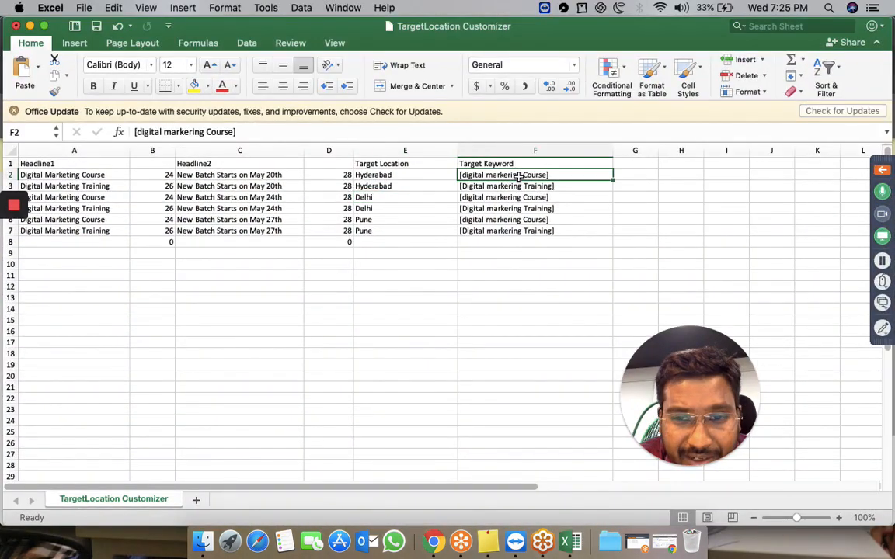
{"action": "left_click", "coordinate": [74, 185]}
{"action": "left_click", "coordinate": [165, 175]}
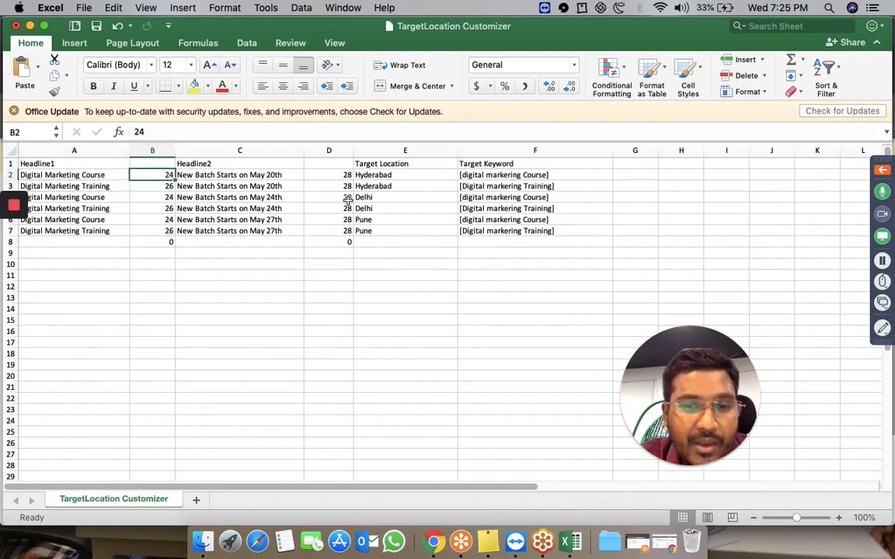
{"action": "left_click", "coordinate": [497, 188]}
{"action": "left_click", "coordinate": [118, 185]}
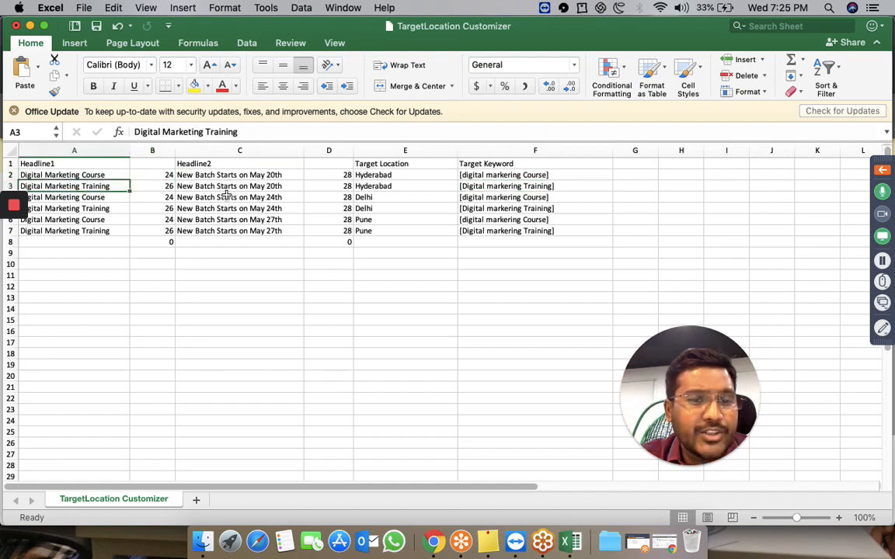
{"action": "left_click", "coordinate": [227, 196]}
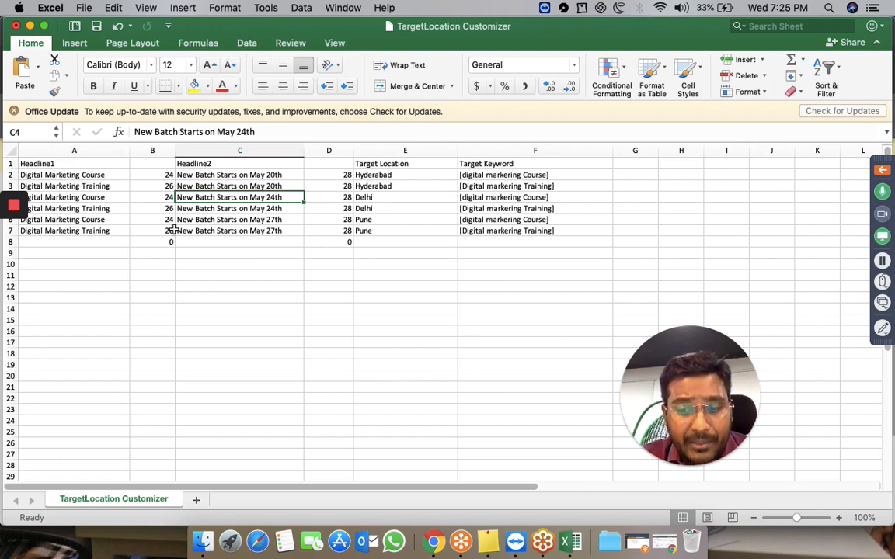
{"action": "key", "text": "ctrl+Up"}
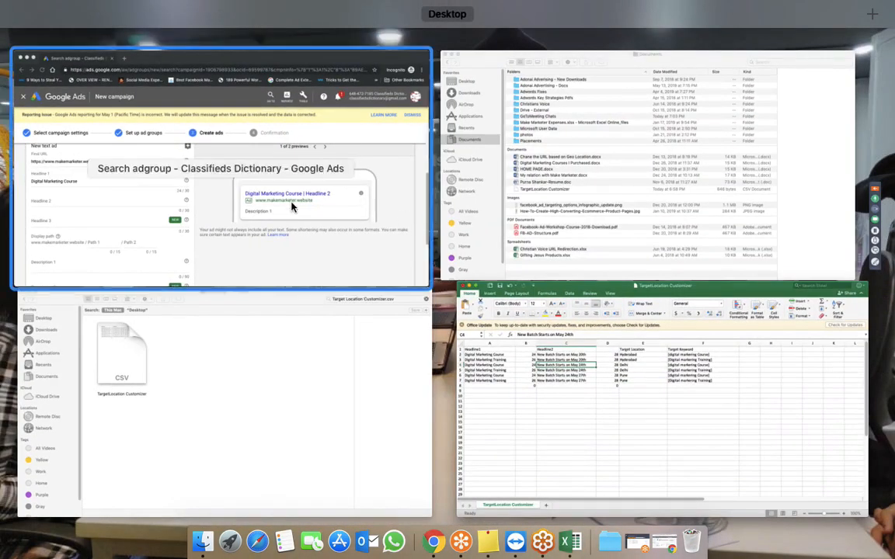
Return to the campaign setup in Chrome and discard the unfinished text ad with the "Digital Marketing Course" headline.
{"action": "left_click", "coordinate": [213, 246]}
{"action": "left_click", "coordinate": [164, 302]}
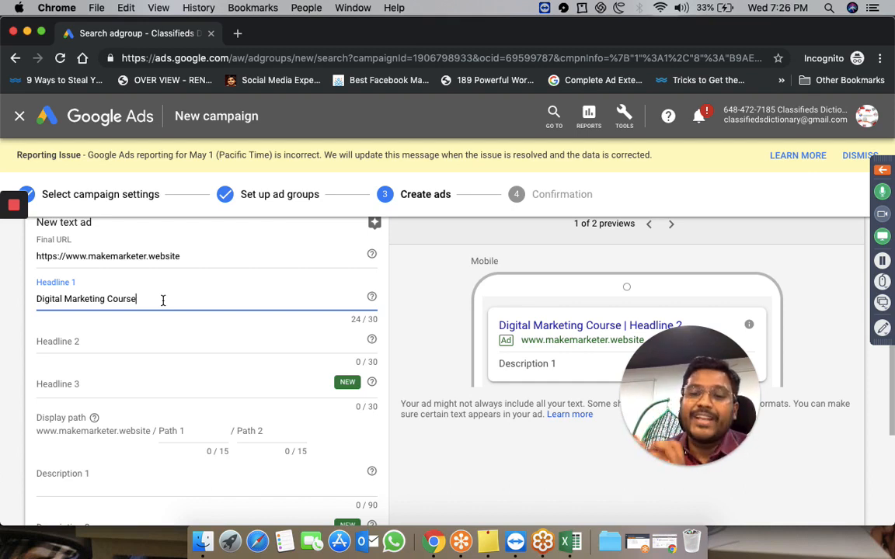
{"action": "left_click_drag", "start_coordinate": [162, 300], "coordinate": [11, 304]}
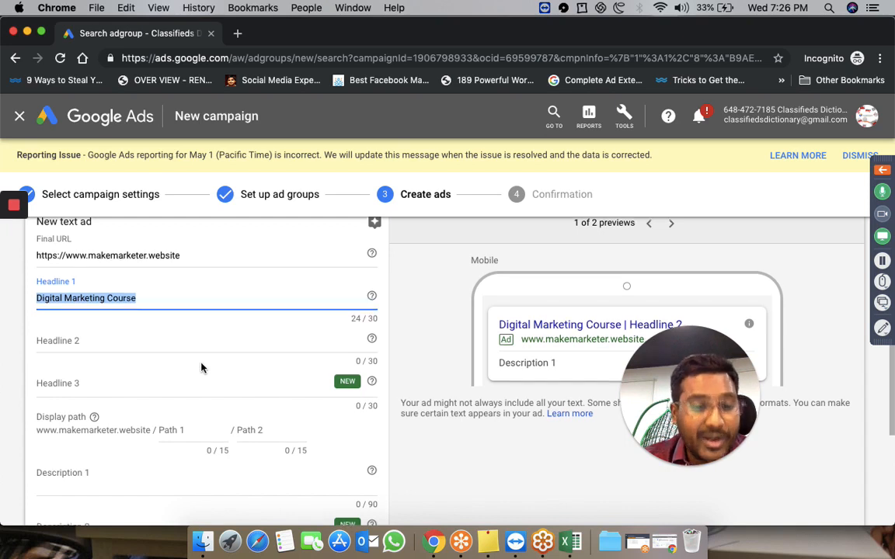
{"action": "scroll", "coordinate": [202, 365], "scroll_direction": "down", "scroll_amount": 4}
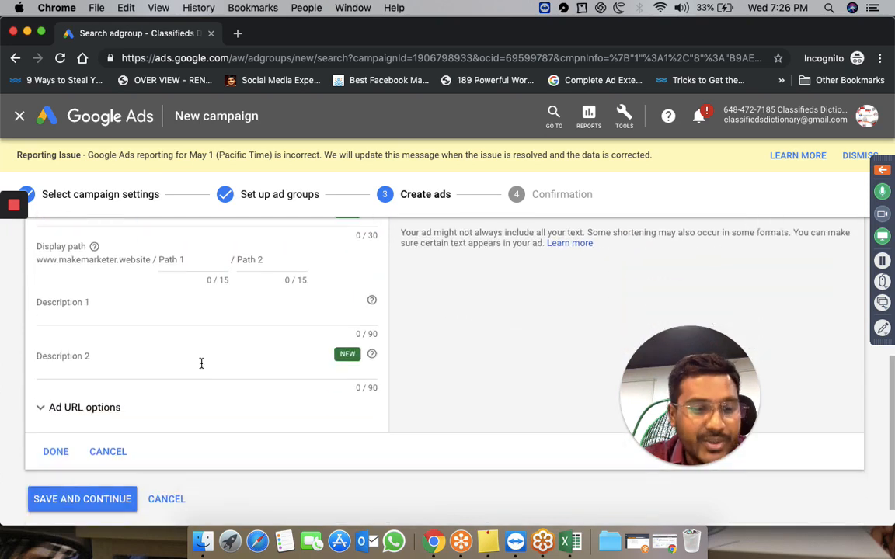
{"action": "left_click", "coordinate": [116, 452]}
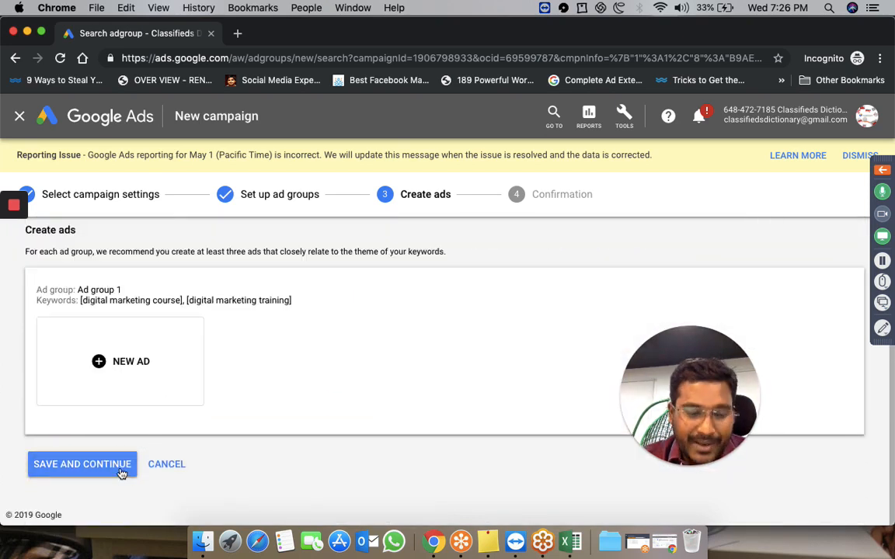
Save the campaign without any ad and continue from the confirmation to the new campaign.
{"action": "left_click", "coordinate": [121, 469]}
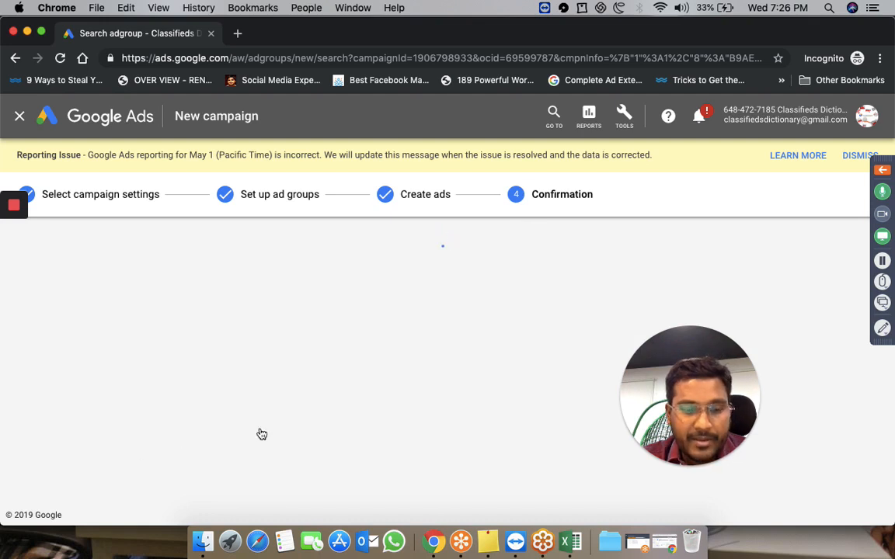
{"action": "scroll", "coordinate": [479, 300], "scroll_direction": "down", "scroll_amount": 3}
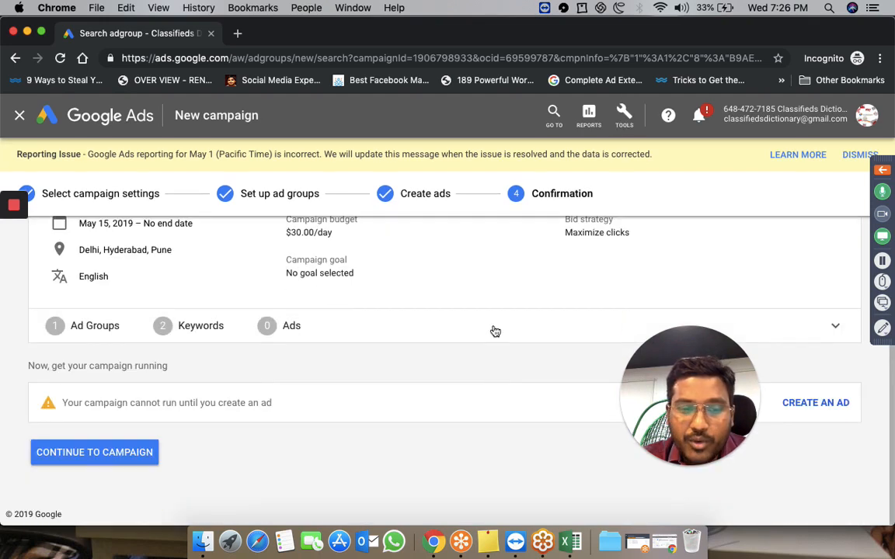
{"action": "left_click", "coordinate": [151, 455]}
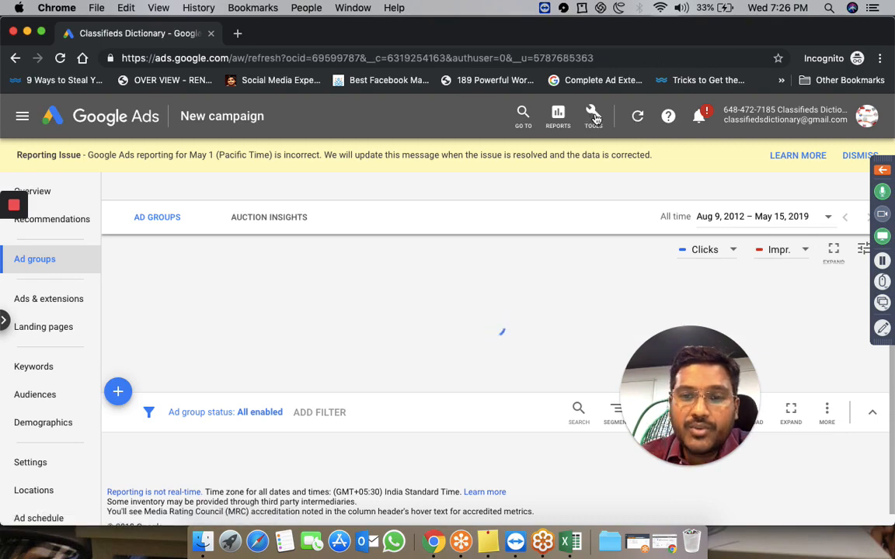
Open the account's Business data section to manage its data feeds.
{"action": "left_click", "coordinate": [595, 117]}
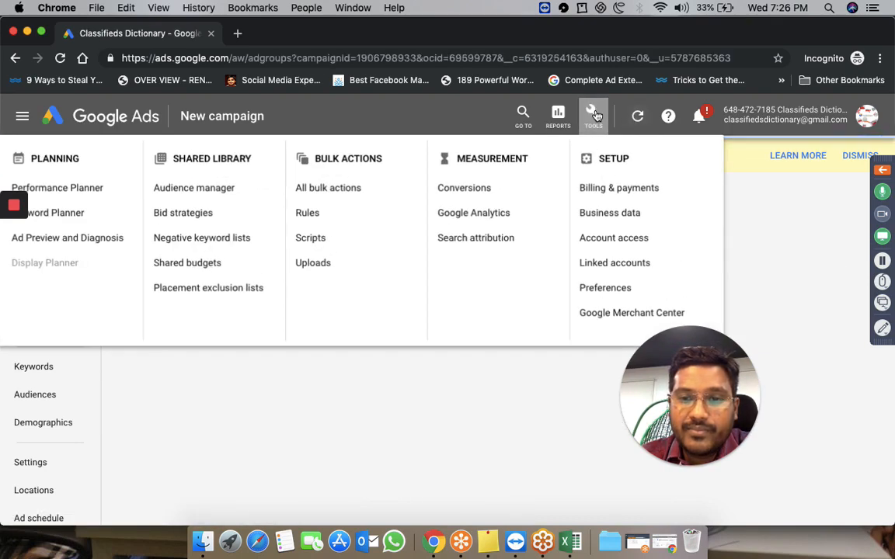
{"action": "left_click", "coordinate": [611, 216]}
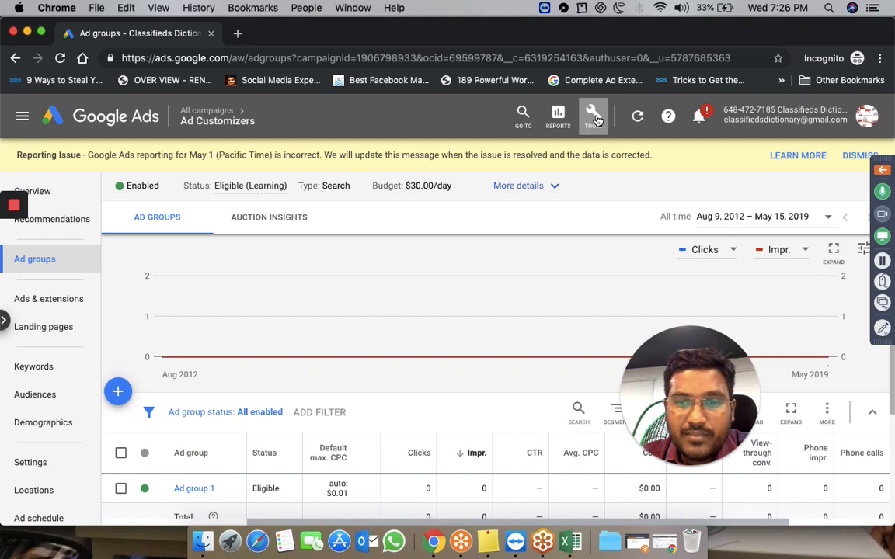
{"action": "left_click", "coordinate": [595, 116]}
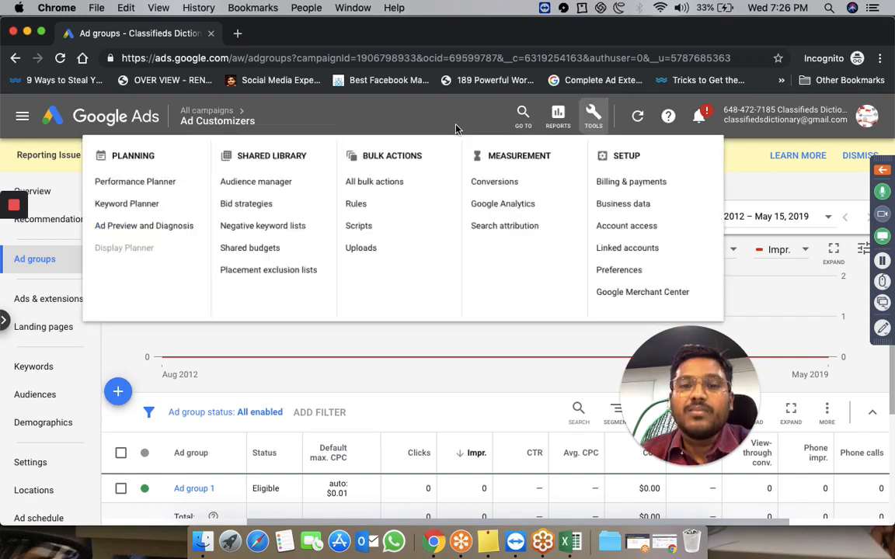
{"action": "left_click", "coordinate": [594, 116]}
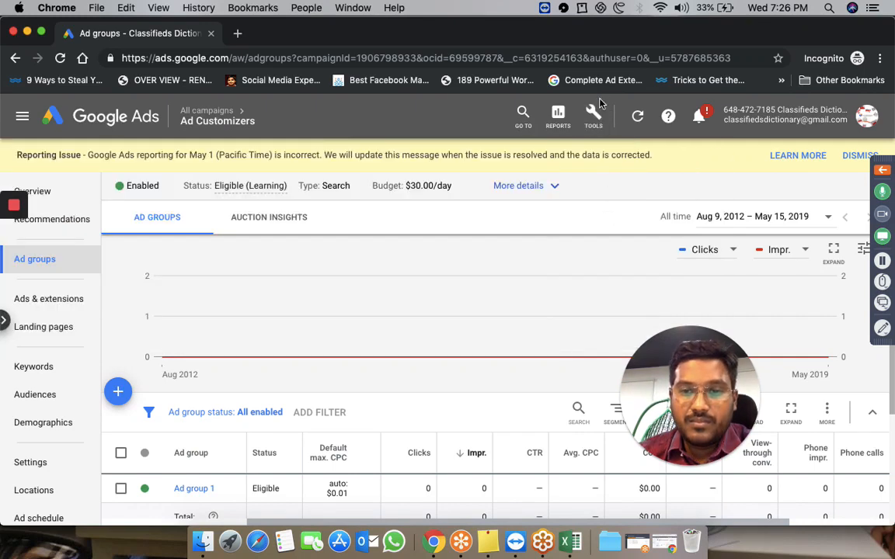
{"action": "left_click", "coordinate": [594, 120]}
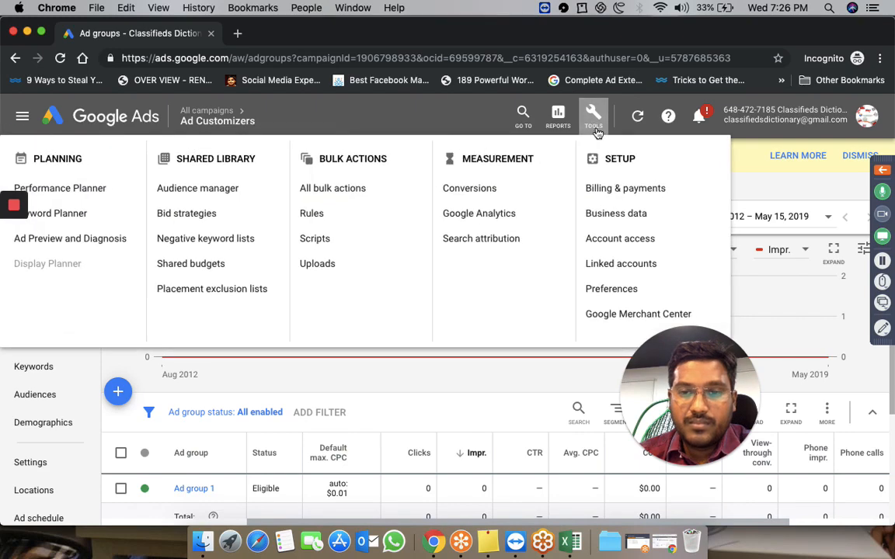
{"action": "left_click", "coordinate": [623, 220]}
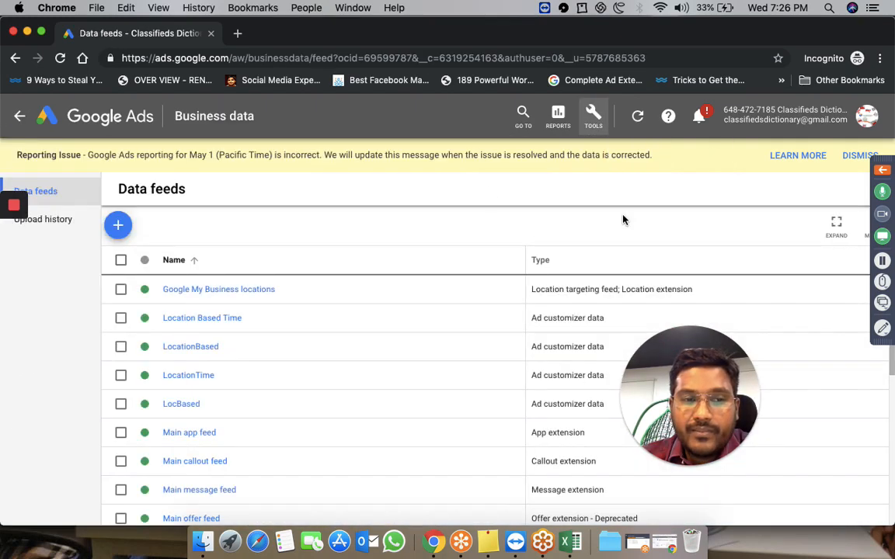
Start a new ad customizer data upload and name it "Target Location Customizer".
{"action": "left_click", "coordinate": [118, 228]}
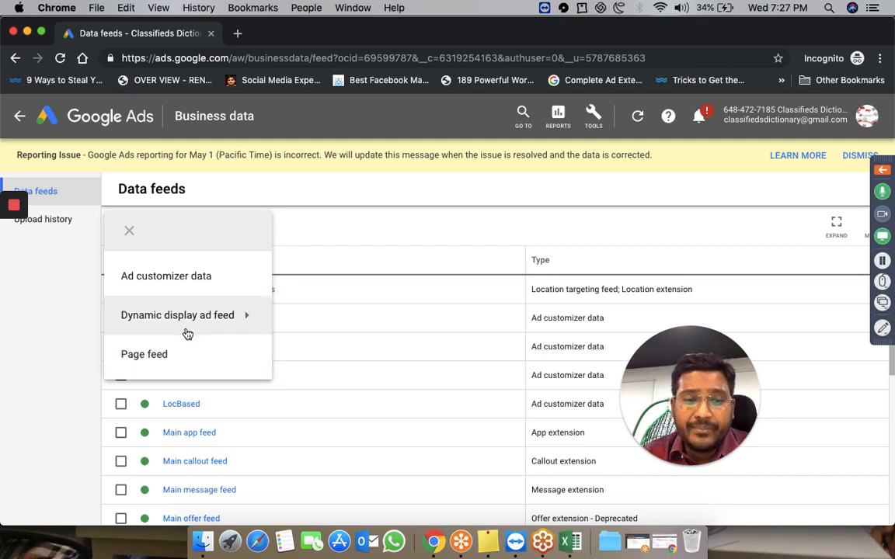
{"action": "mouse_move", "coordinate": [189, 329]}
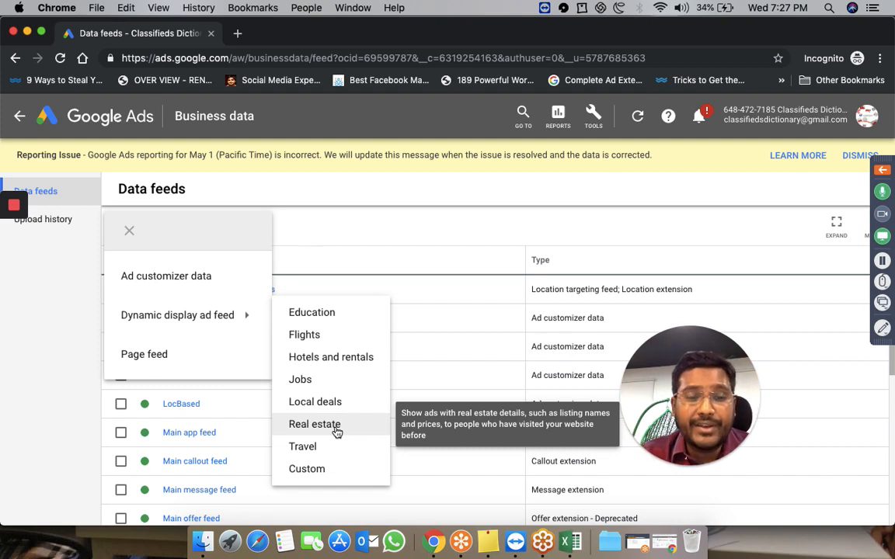
{"action": "left_click", "coordinate": [212, 278]}
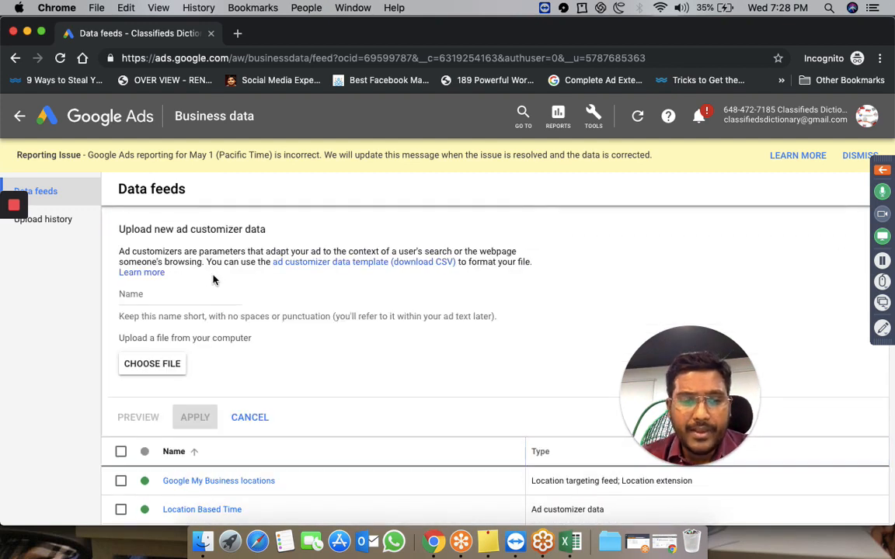
{"action": "left_click", "coordinate": [197, 297]}
{"action": "type", "text": "Tar"}
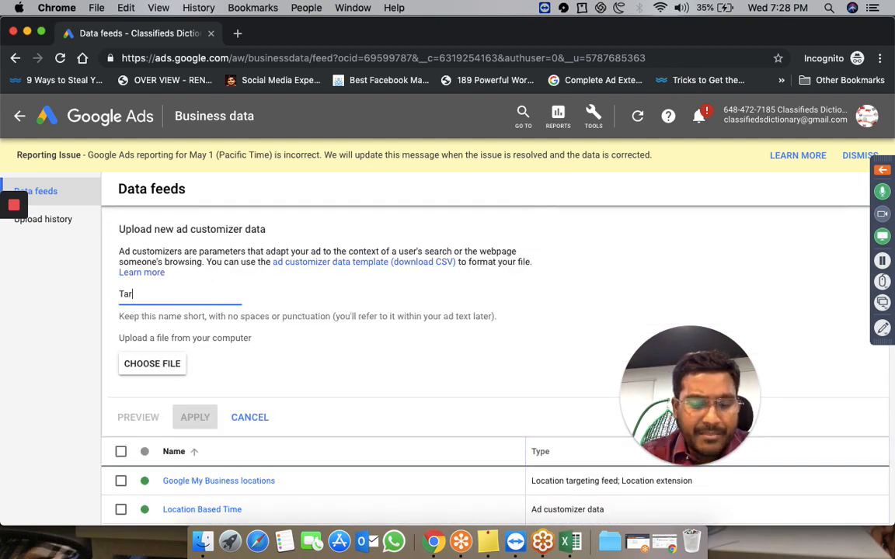
{"action": "type", "text": "get Location"}
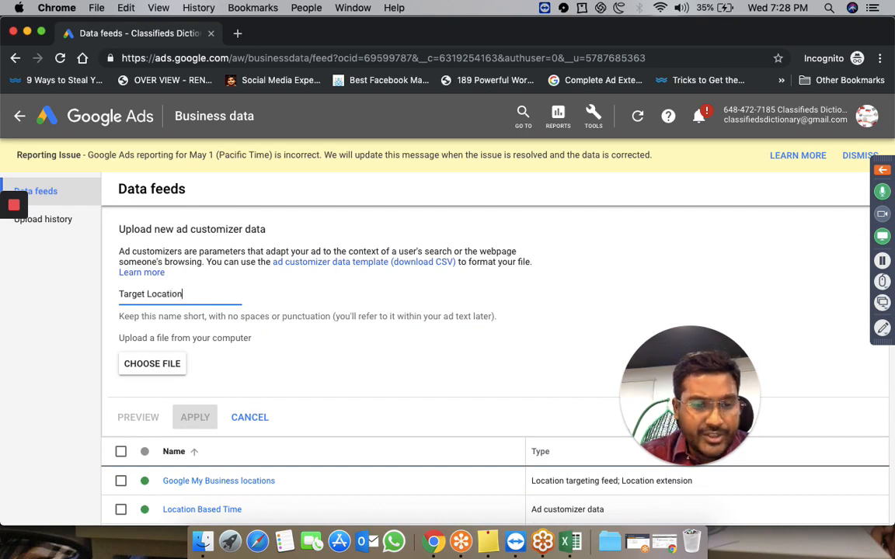
{"action": "type", "text": " Customizer"}
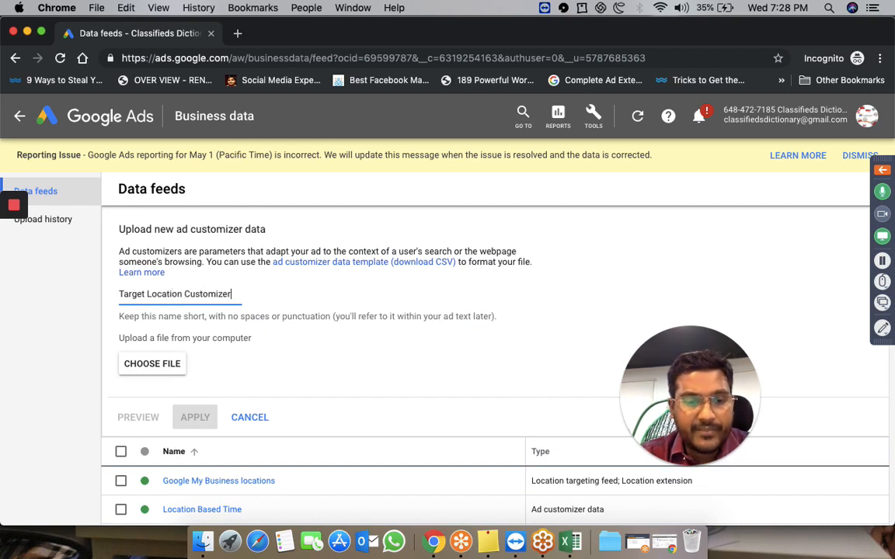
Attach the TargetLocation Customizer.csv file from the Documents folder to the ad customizer upload and apply it.
{"action": "left_click", "coordinate": [165, 370]}
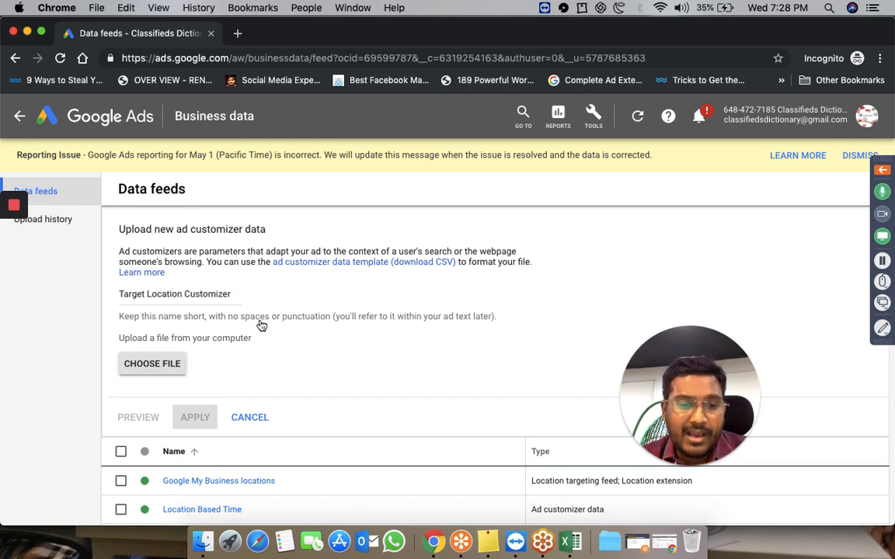
{"action": "left_click", "coordinate": [155, 367]}
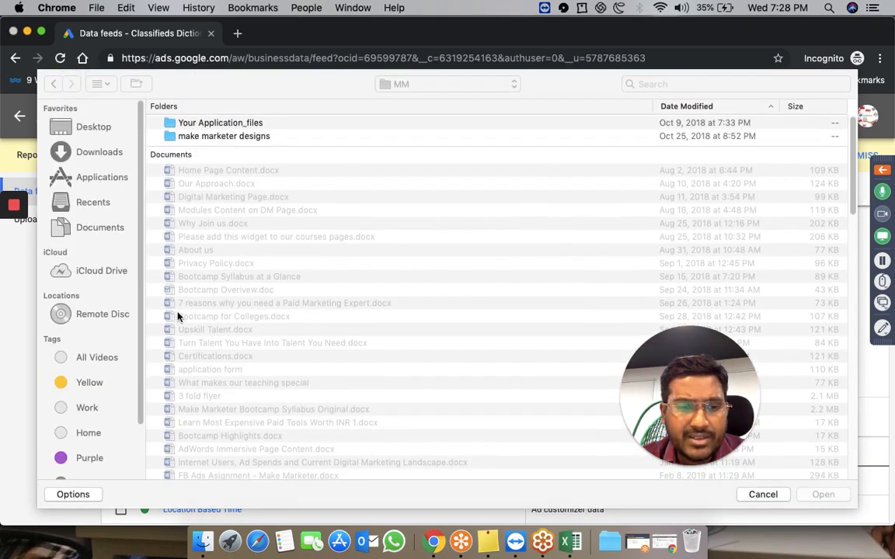
{"action": "left_click", "coordinate": [104, 233]}
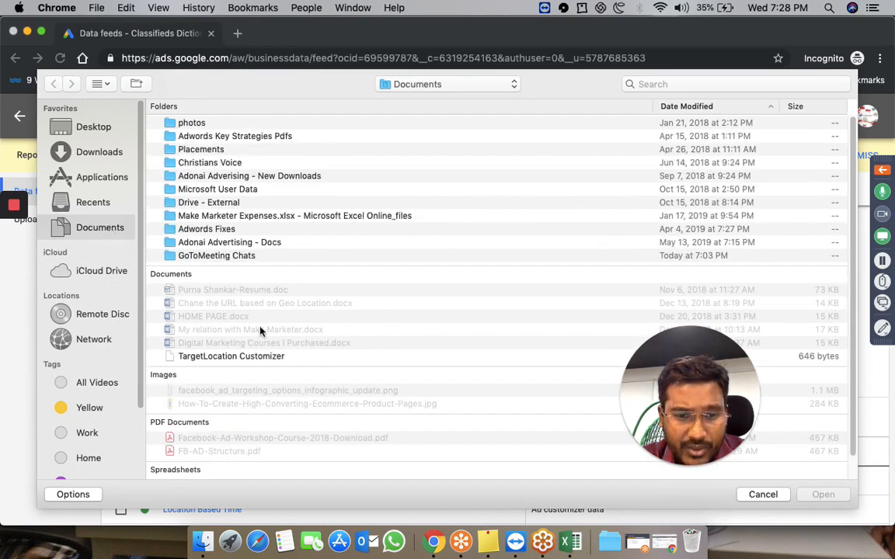
{"action": "left_click", "coordinate": [268, 357]}
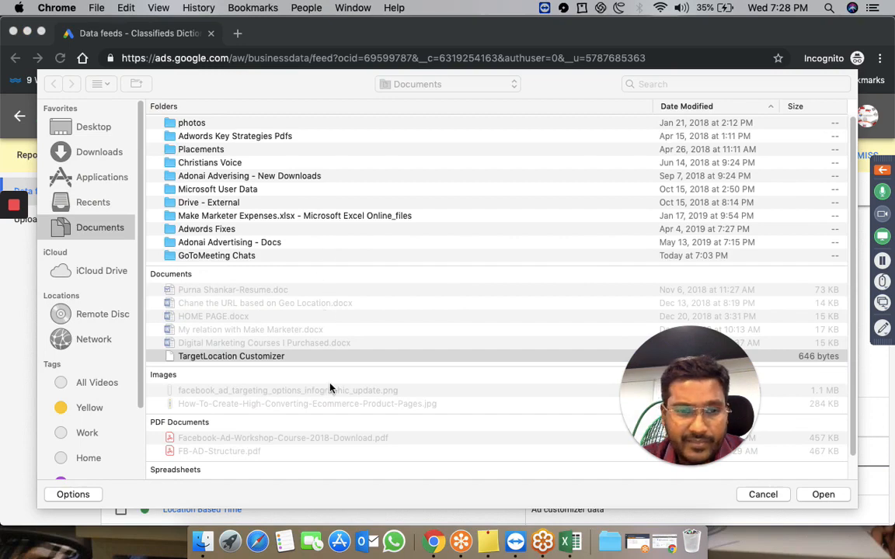
{"action": "key", "text": "ctrl+Up"}
{"action": "left_click", "coordinate": [330, 386]}
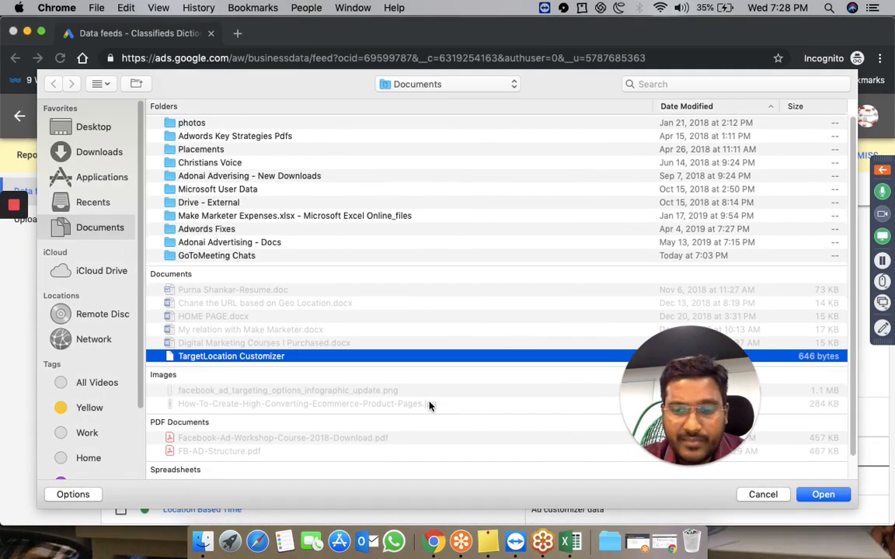
{"action": "left_click", "coordinate": [829, 496]}
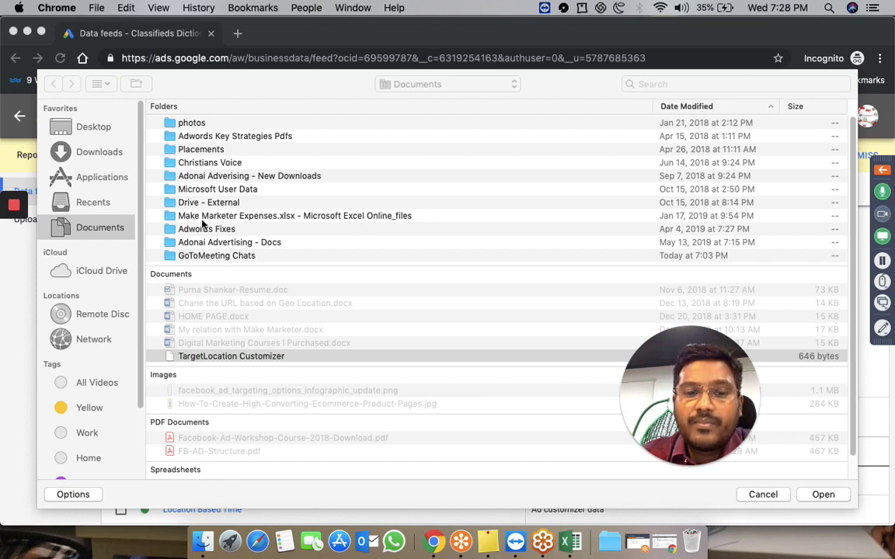
{"action": "left_click", "coordinate": [248, 357]}
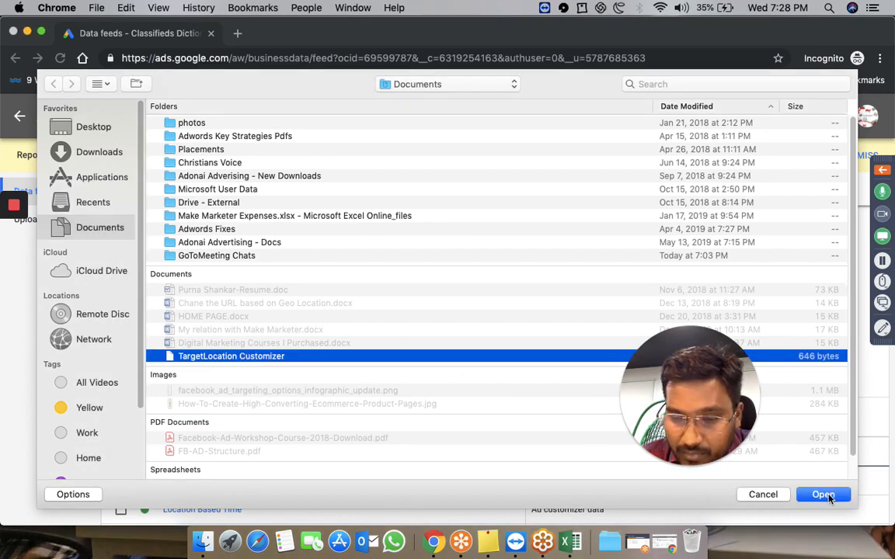
{"action": "left_click", "coordinate": [822, 495]}
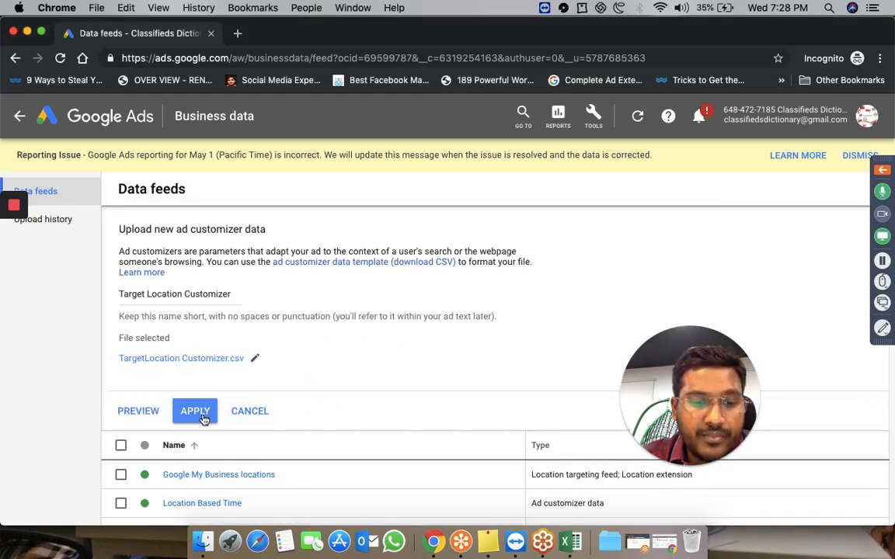
{"action": "left_click", "coordinate": [205, 420]}
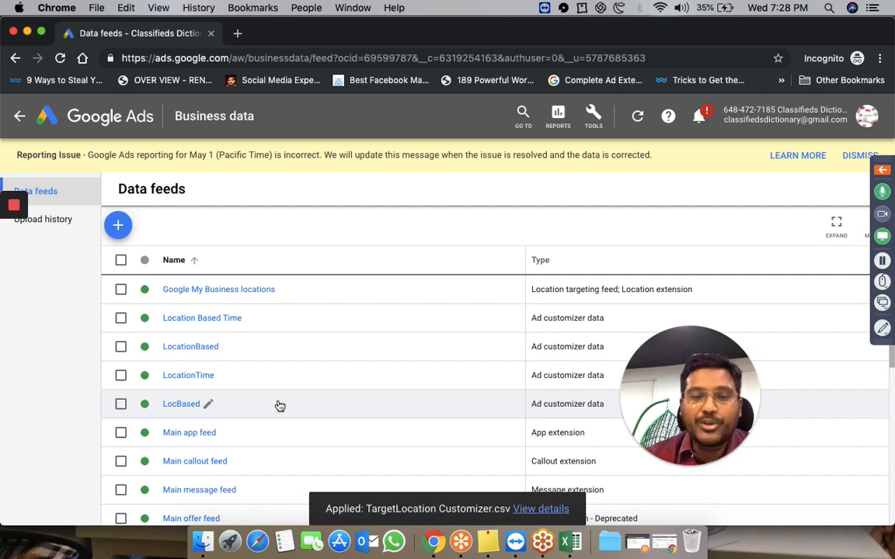
Review the headline, target keyword and target location rows of the Target Location Customizer feed, and return to the campaign's ad groups.
{"action": "scroll", "coordinate": [262, 368], "scroll_direction": "down", "scroll_amount": 10}
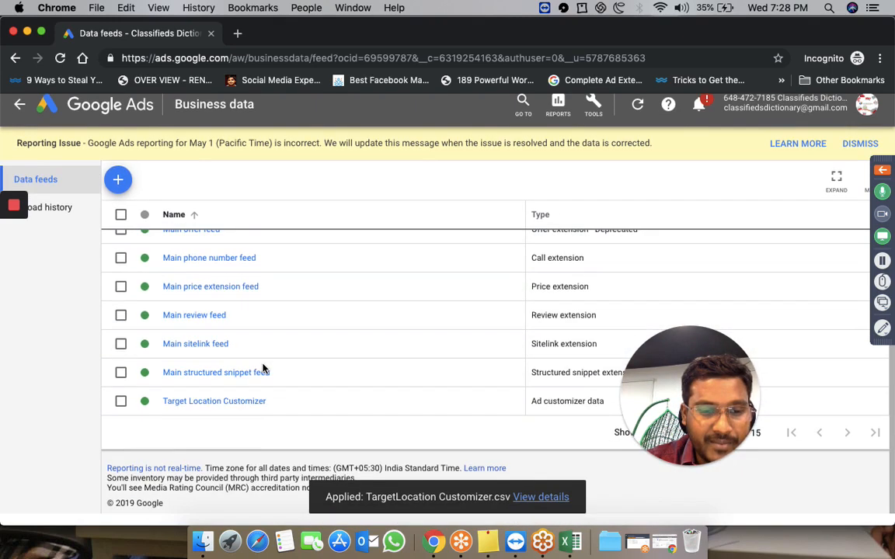
{"action": "left_click", "coordinate": [219, 416]}
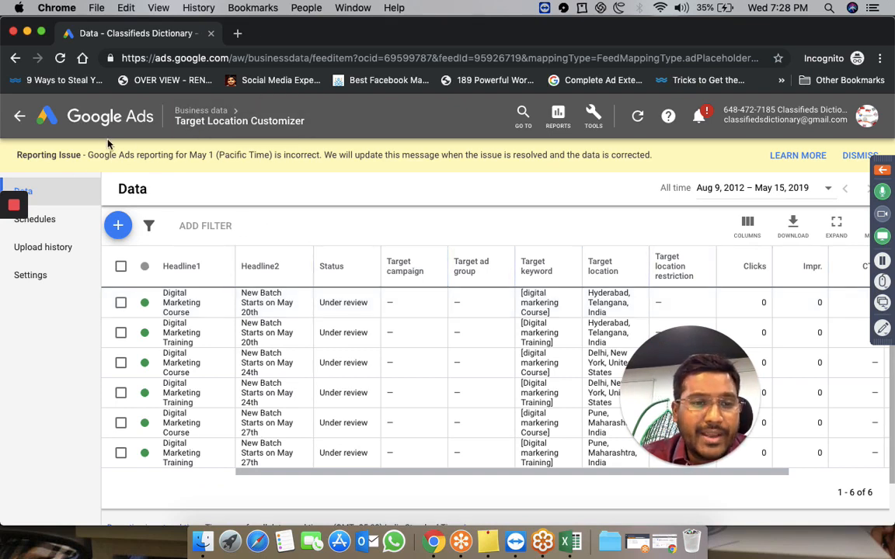
{"action": "left_click", "coordinate": [21, 118]}
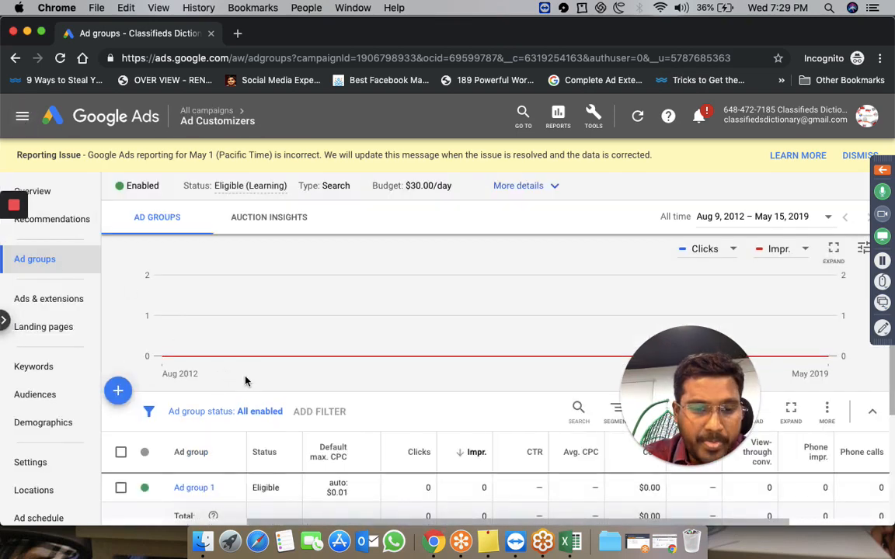
Open Ad group 1 of the Ad Customizers campaign, dismiss the campaign order tip, and go to the group's ads.
{"action": "scroll", "coordinate": [246, 380], "scroll_direction": "down", "scroll_amount": 3}
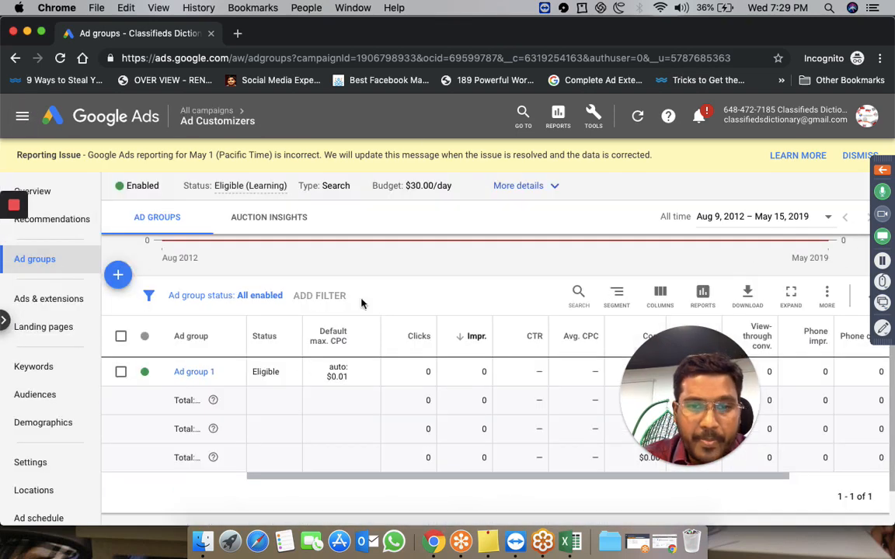
{"action": "left_click", "coordinate": [198, 373]}
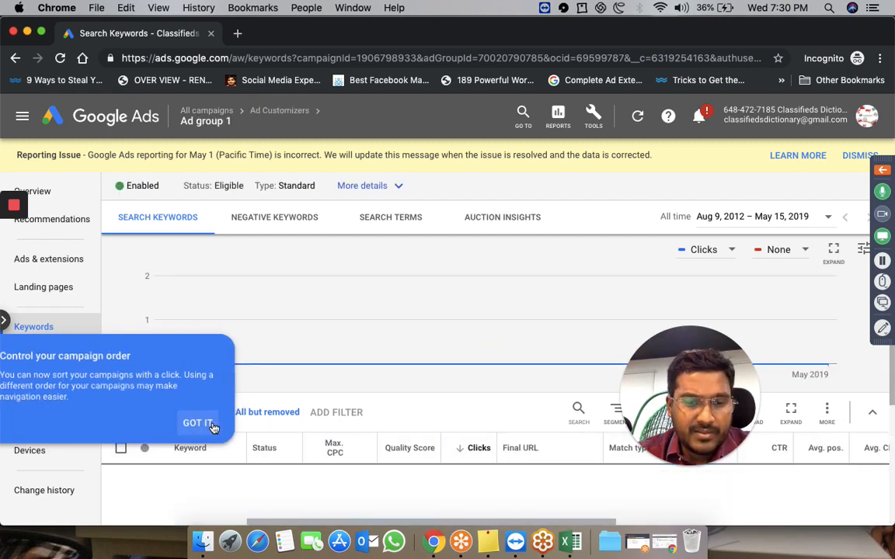
{"action": "left_click", "coordinate": [199, 423]}
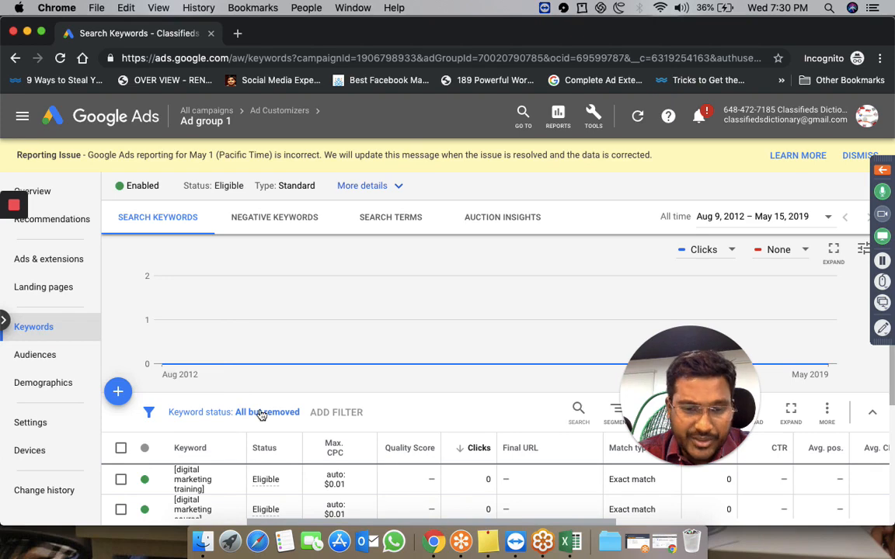
{"action": "scroll", "coordinate": [262, 412], "scroll_direction": "down", "scroll_amount": 2}
{"action": "left_click", "coordinate": [55, 266]}
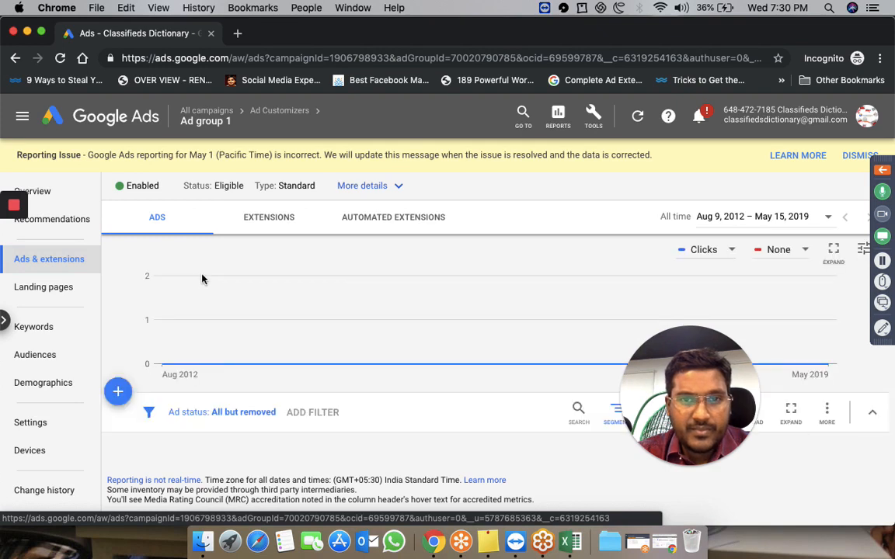
{"action": "left_click", "coordinate": [119, 393]}
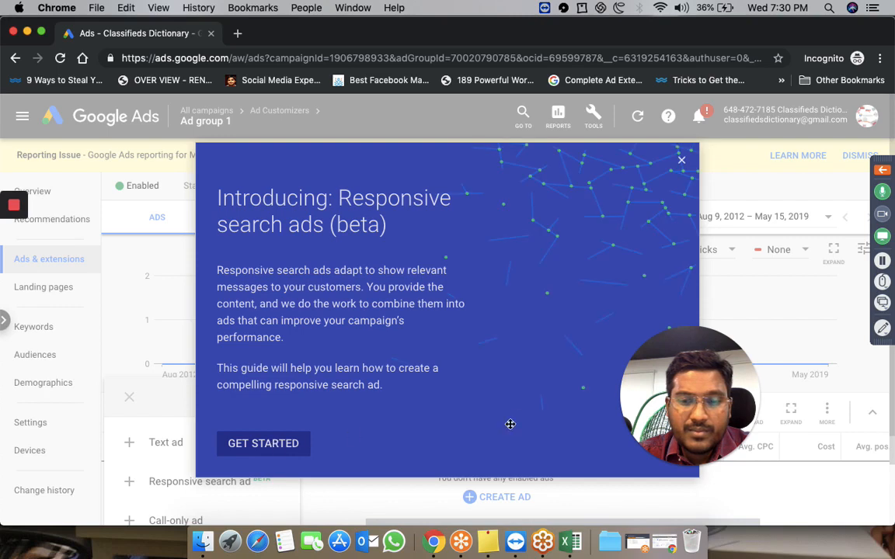
{"action": "left_click", "coordinate": [682, 164]}
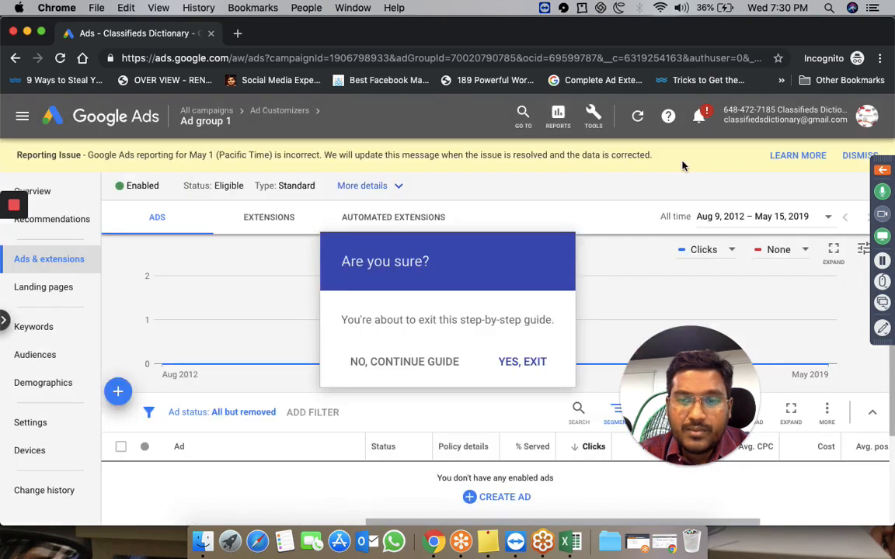
{"action": "left_click", "coordinate": [532, 361]}
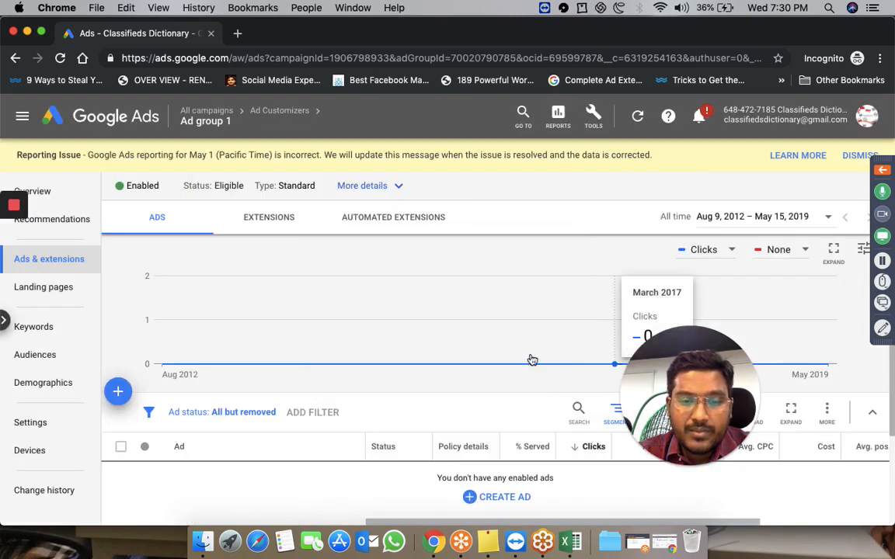
{"action": "left_click", "coordinate": [118, 391]}
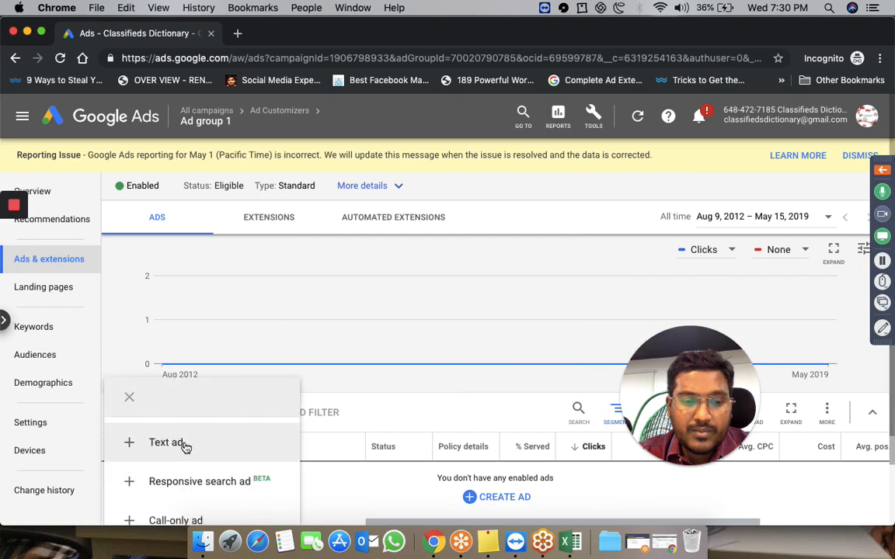
{"action": "left_click", "coordinate": [184, 445]}
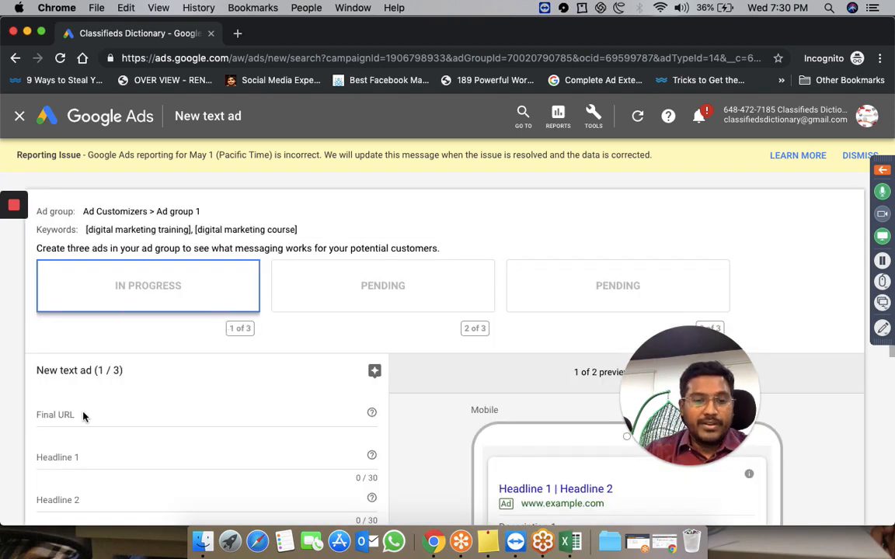
{"action": "left_click", "coordinate": [83, 416]}
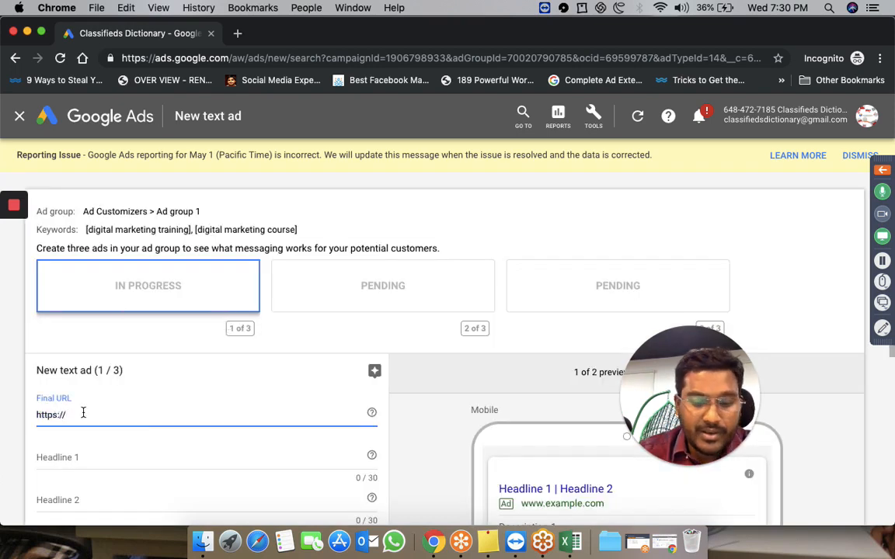
{"action": "type", "text": "makemarketer.website"}
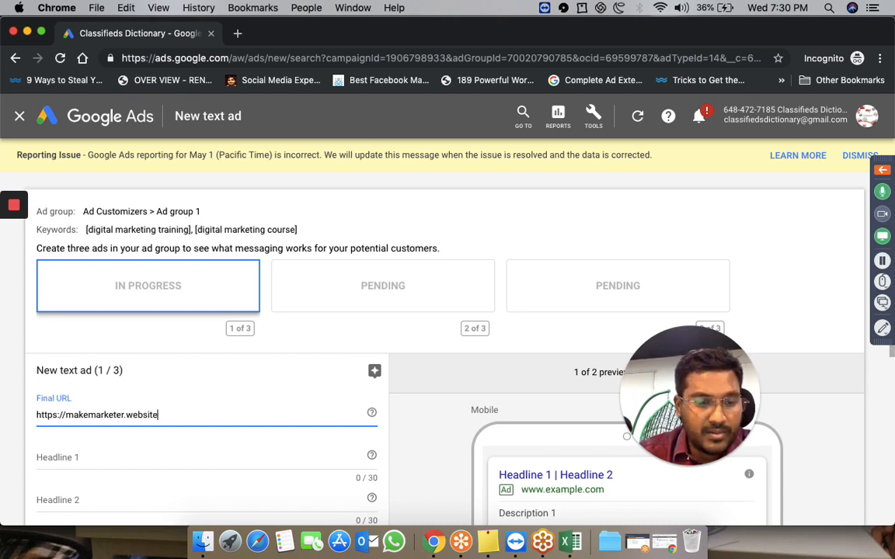
Insert the Headline1 attribute of the Target Location Customizer feed as Headline 1, and check the desktop preview.
{"action": "left_click", "coordinate": [90, 457]}
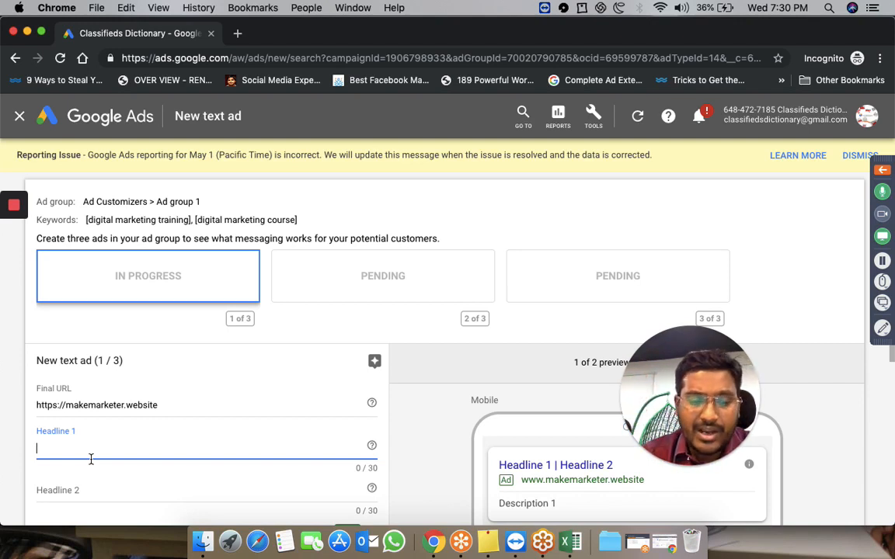
{"action": "type", "text": "{"}
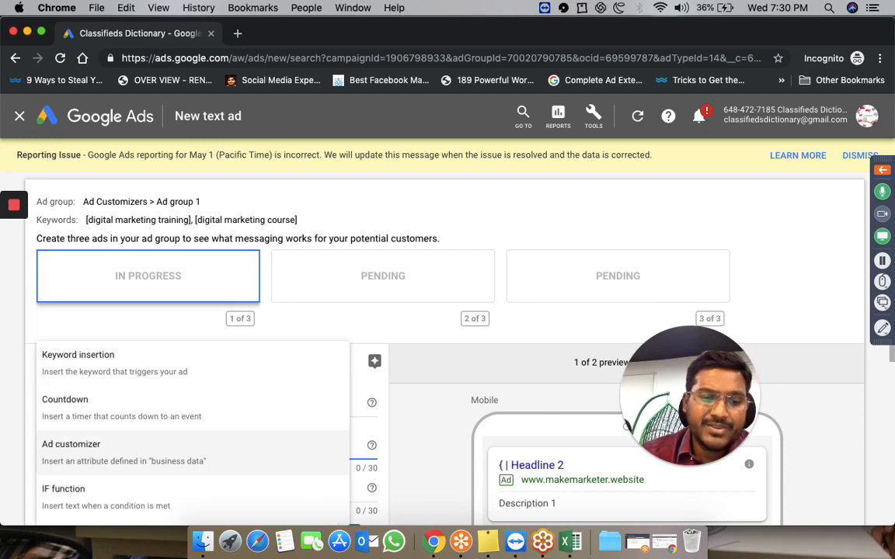
{"action": "left_click", "coordinate": [103, 464]}
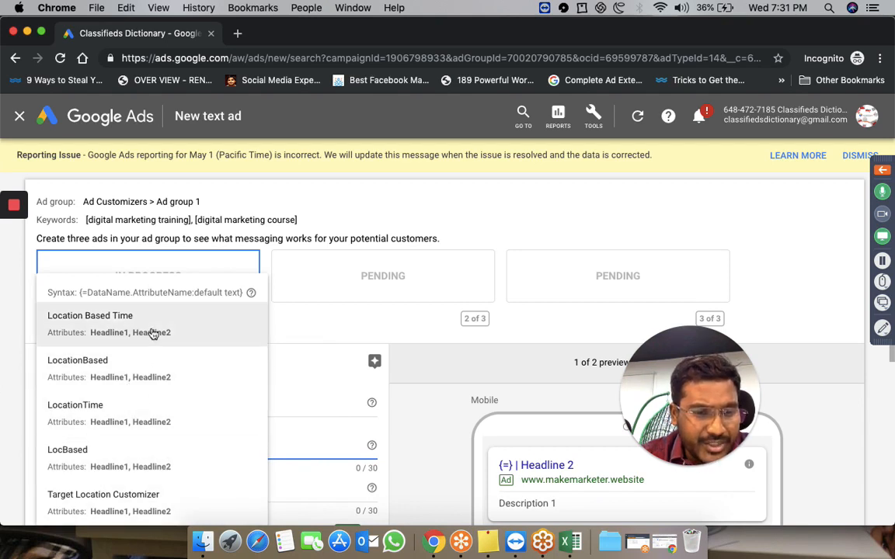
{"action": "left_click", "coordinate": [144, 514]}
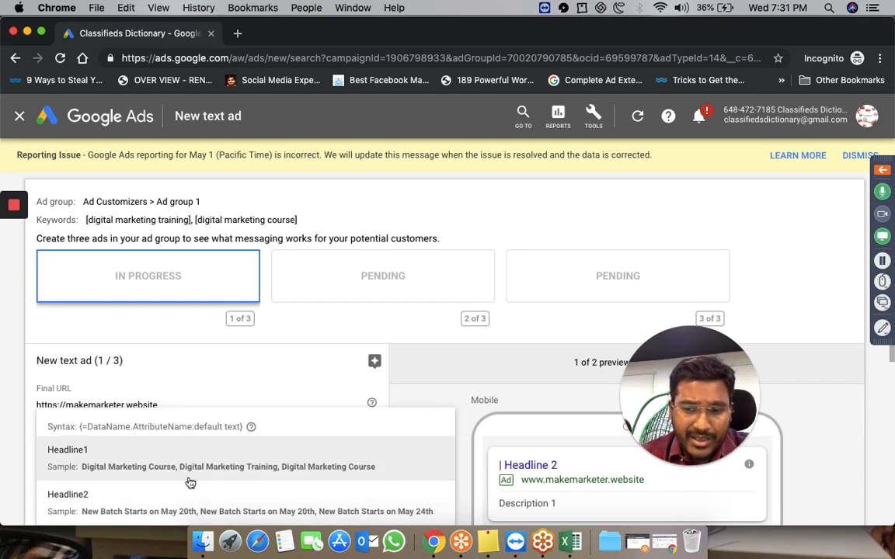
{"action": "left_click", "coordinate": [140, 466]}
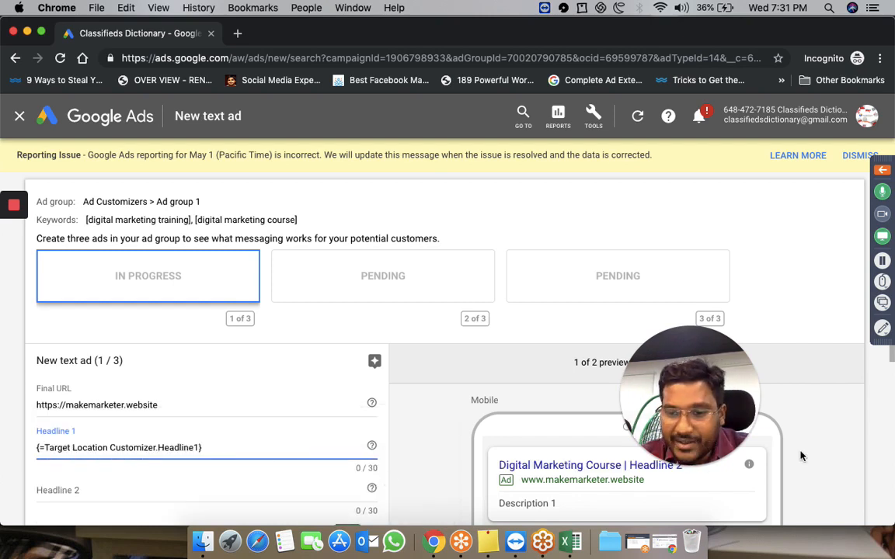
{"action": "left_click_drag", "start_coordinate": [691, 389], "coordinate": [742, 287]}
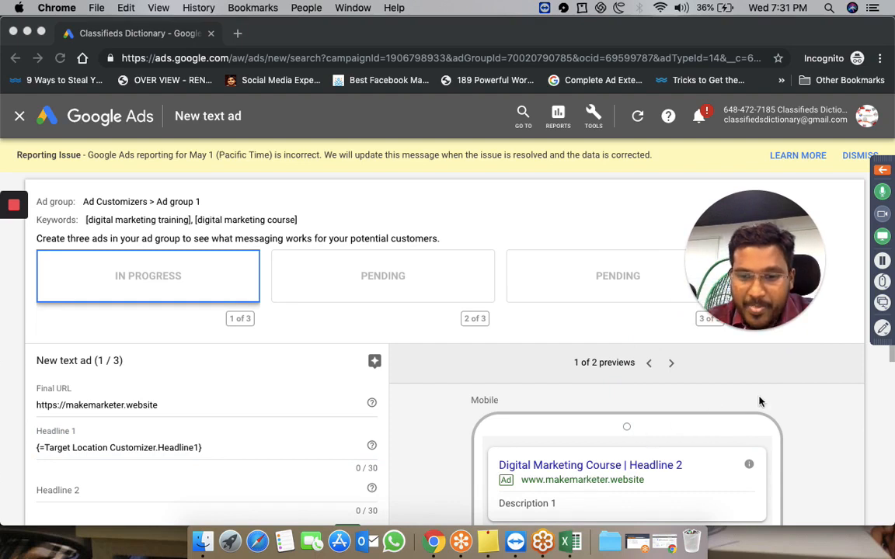
{"action": "left_click", "coordinate": [674, 368]}
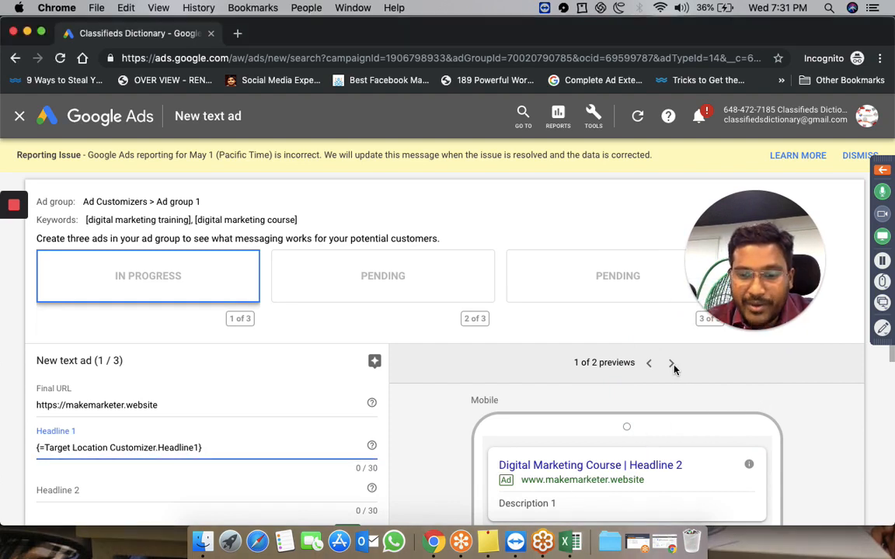
{"action": "left_click", "coordinate": [672, 365]}
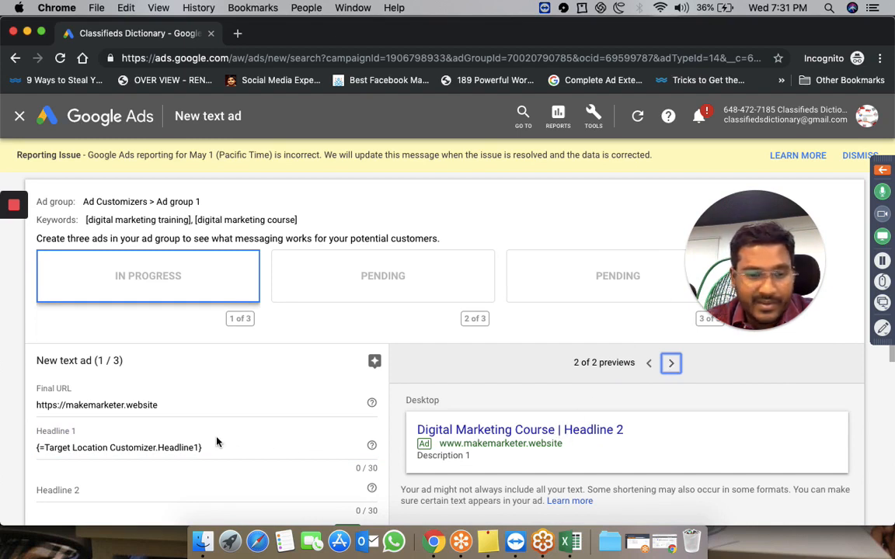
Insert the Headline2 attribute of the Target Location Customizer feed as Headline 2, and compare the mobile and desktop previews.
{"action": "left_click", "coordinate": [173, 488]}
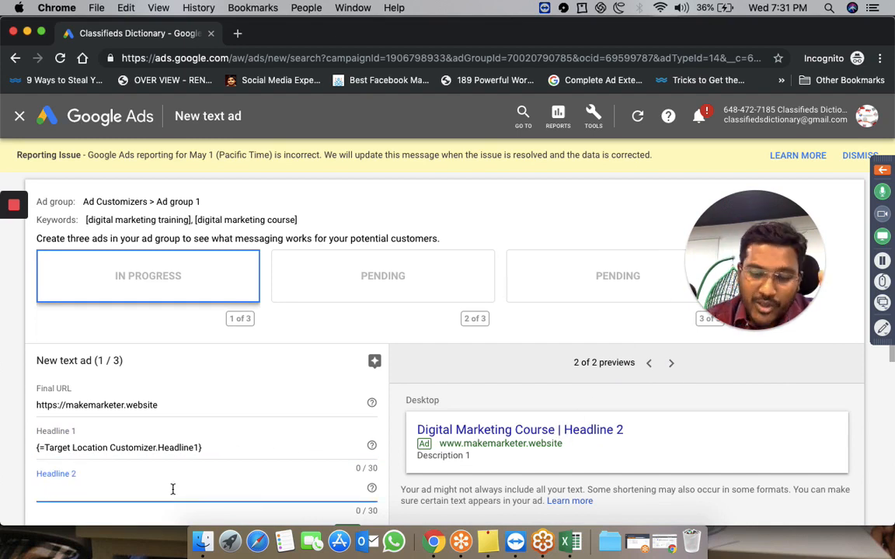
{"action": "type", "text": "{"}
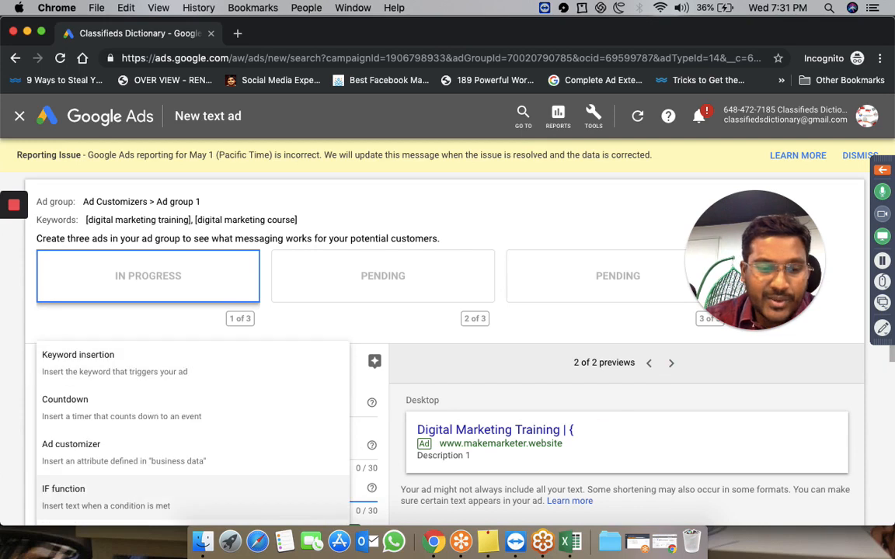
{"action": "left_click", "coordinate": [100, 452]}
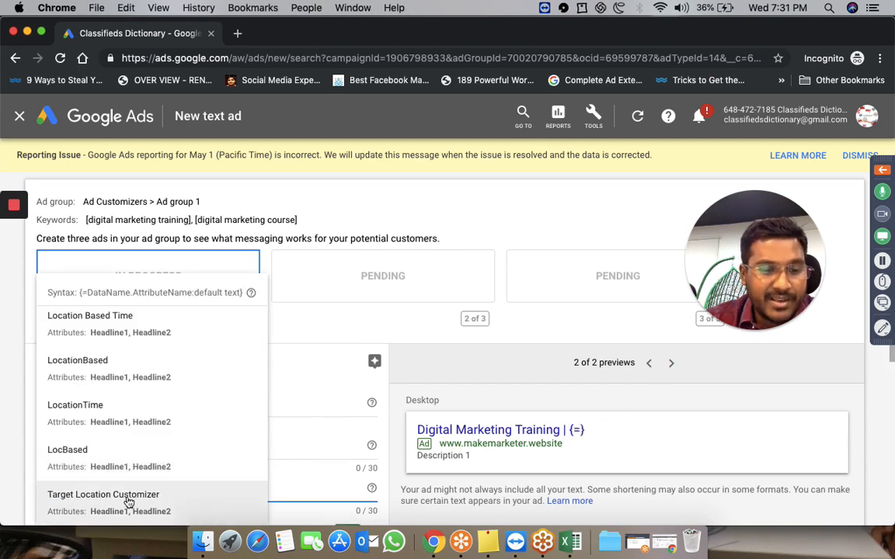
{"action": "left_click", "coordinate": [132, 491]}
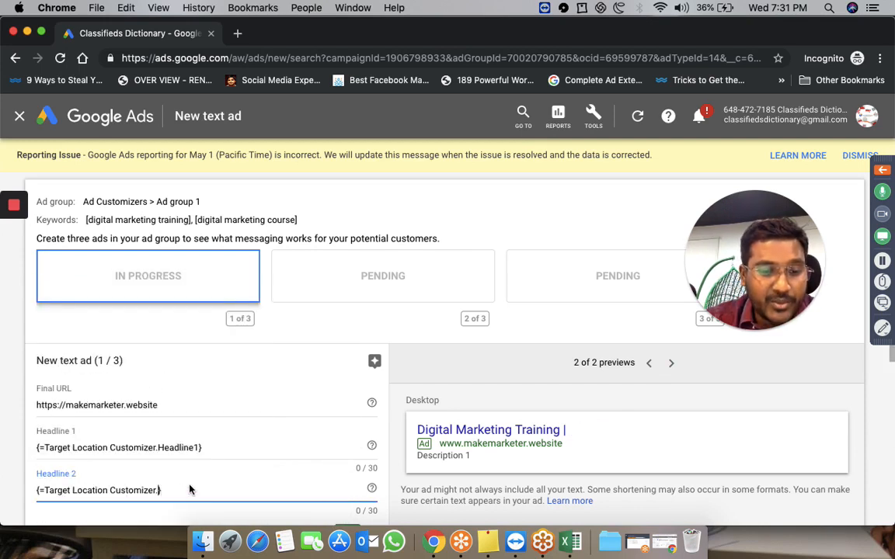
{"action": "left_click", "coordinate": [155, 500]}
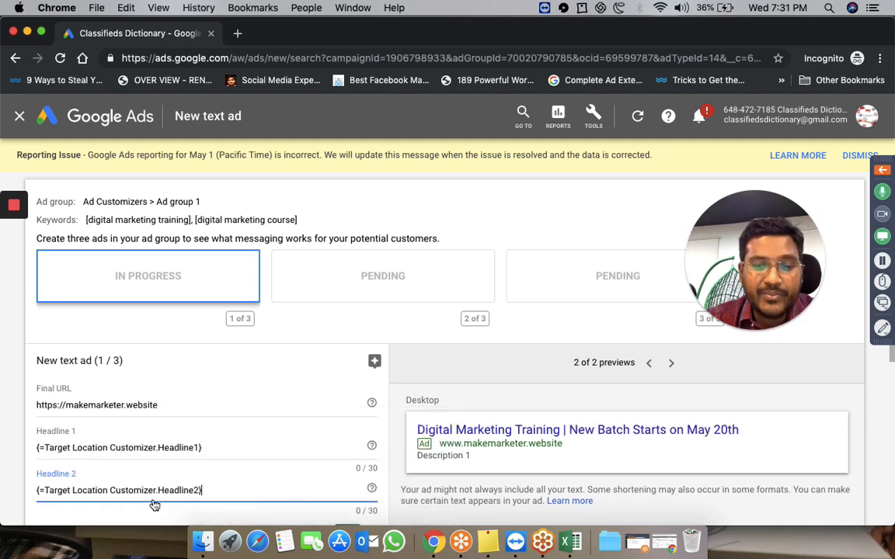
{"action": "left_click", "coordinate": [649, 365]}
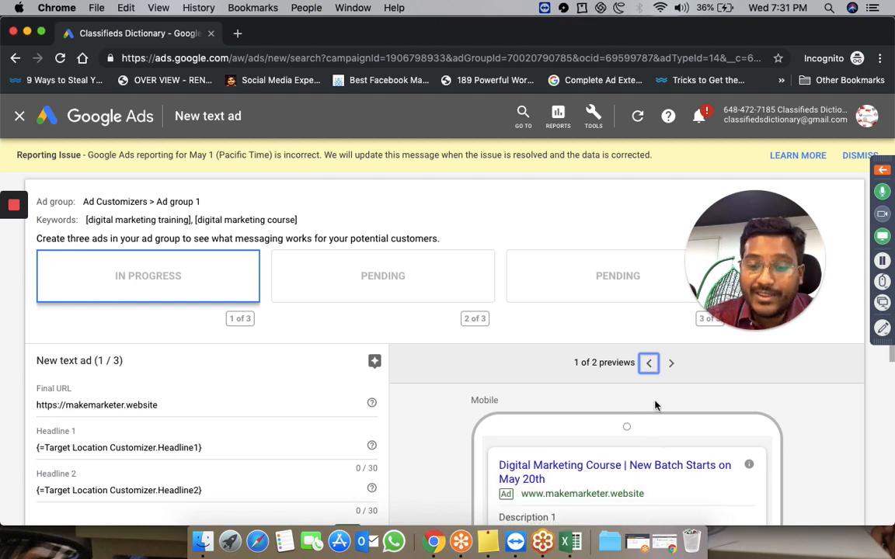
{"action": "left_click", "coordinate": [672, 364]}
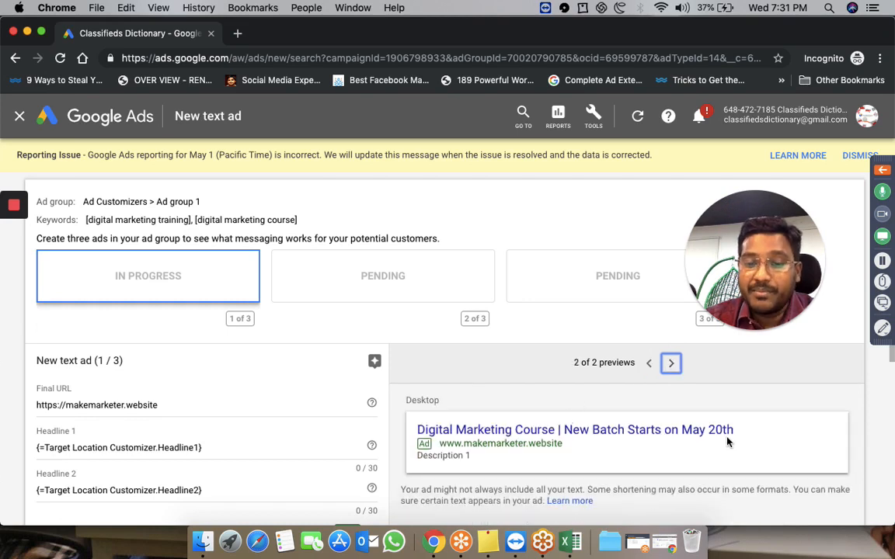
{"action": "left_click", "coordinate": [649, 363]}
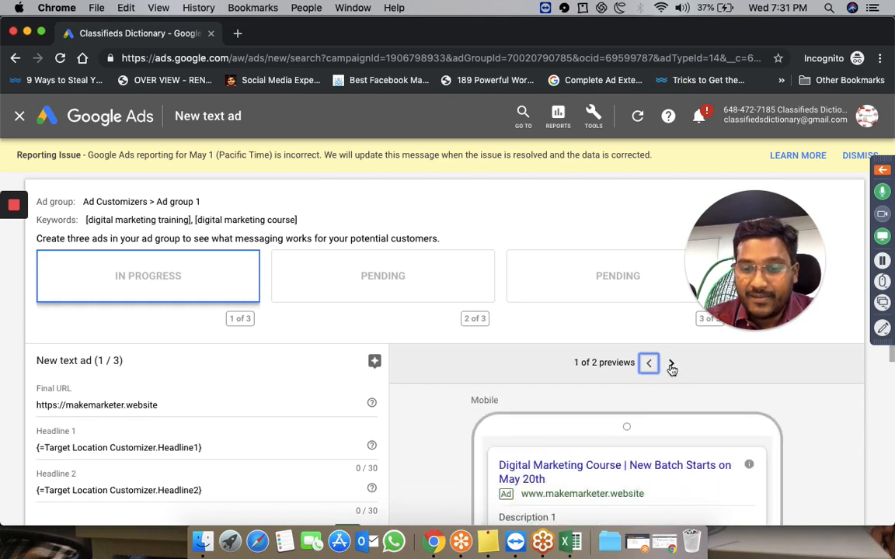
{"action": "left_click", "coordinate": [672, 365]}
Set Headline 3 of the text ad to "Dont Delay. Register Today!".
{"action": "scroll", "coordinate": [520, 378], "scroll_direction": "down", "scroll_amount": 3}
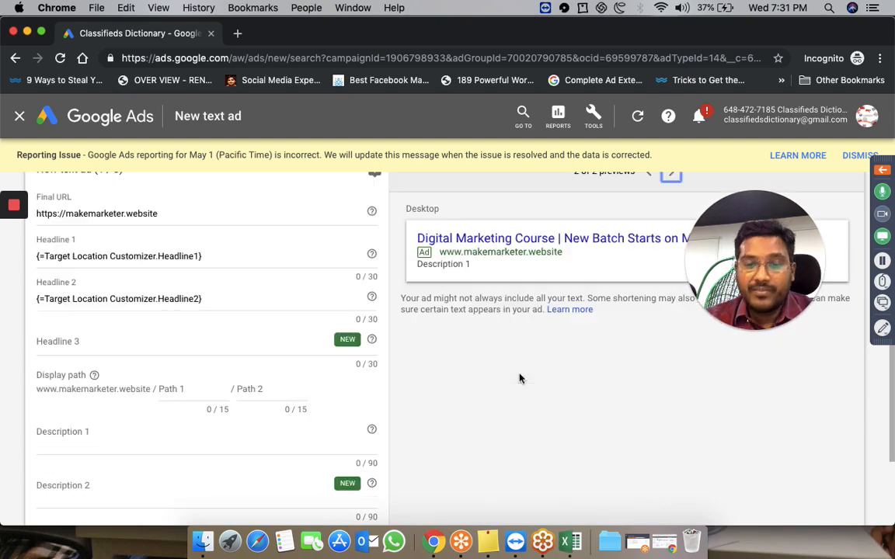
{"action": "left_click", "coordinate": [133, 345]}
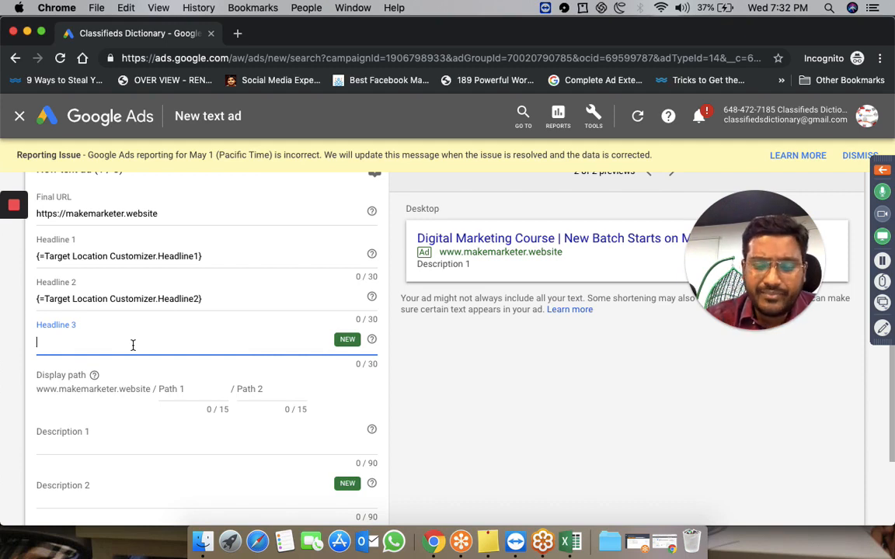
{"action": "type", "text": "o"}
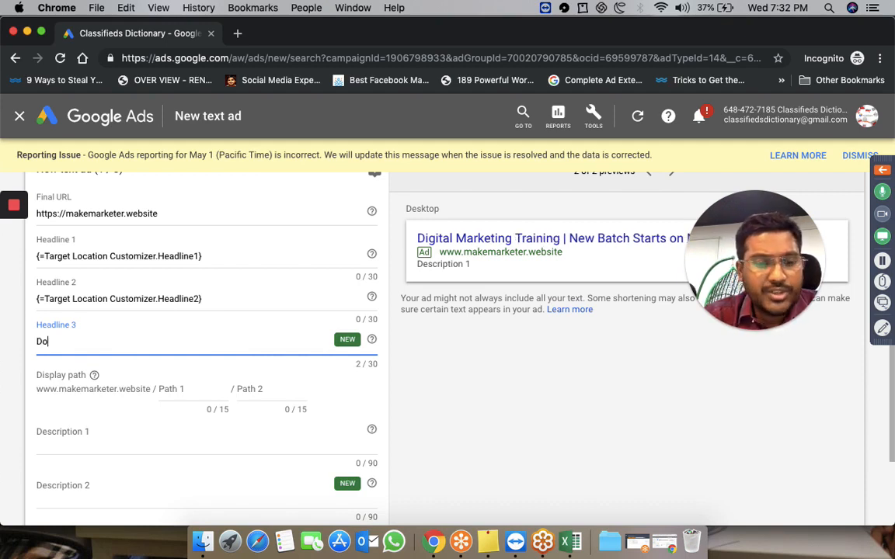
{"action": "type", "text": "nt Delay"}
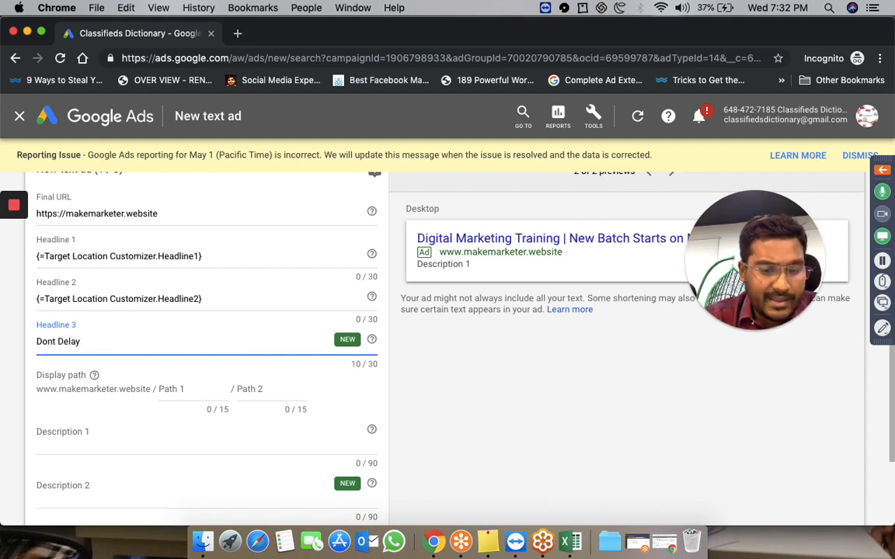
{"action": "type", "text": ". Registe"}
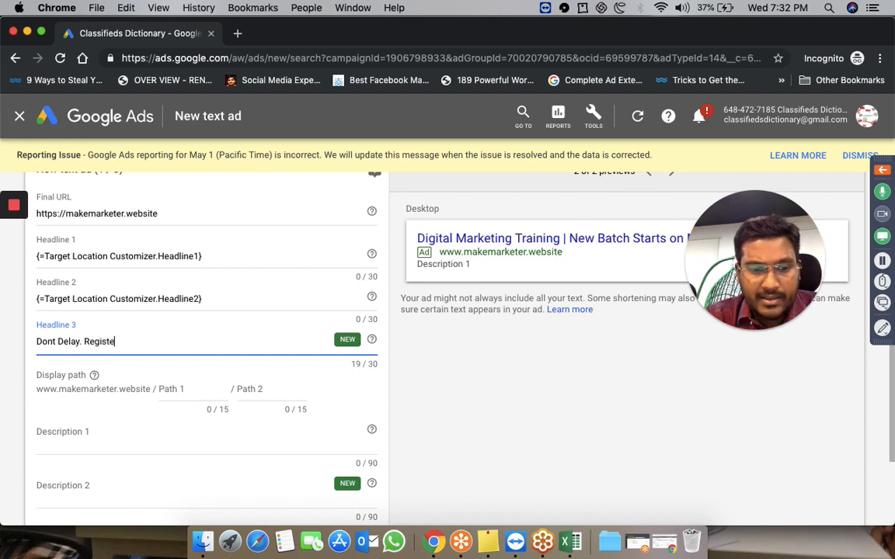
{"action": "type", "text": "r Today!"}
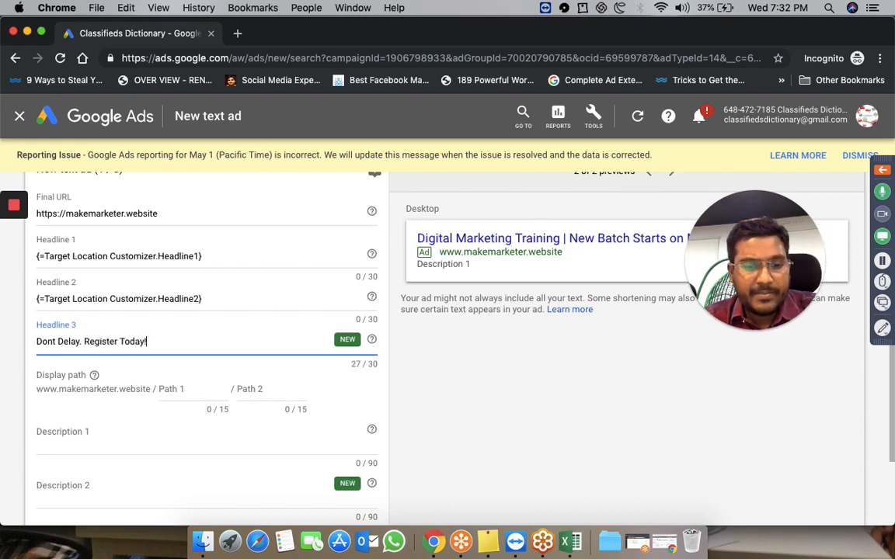
Set the ad's display path to "Summer" for Path 1 and "Sale" for Path 2.
{"action": "scroll", "coordinate": [205, 393], "scroll_direction": "down", "scroll_amount": 2}
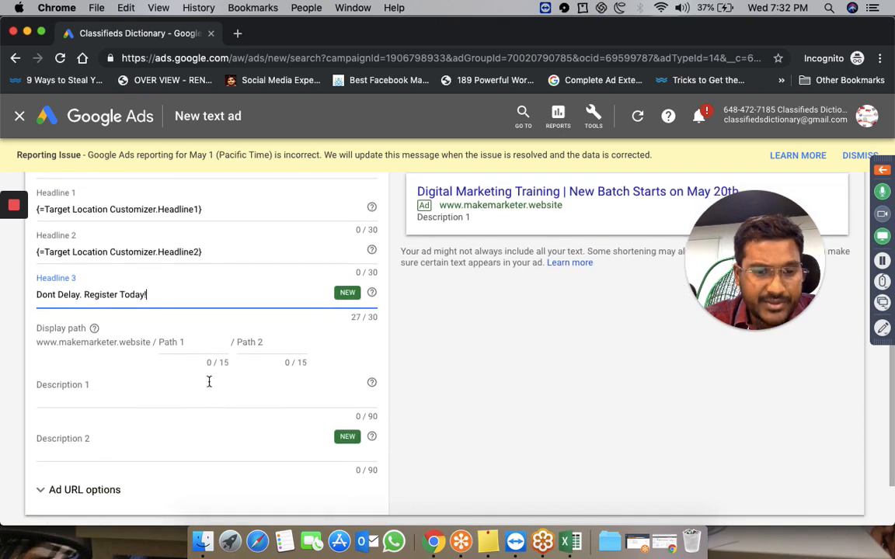
{"action": "left_click", "coordinate": [204, 346]}
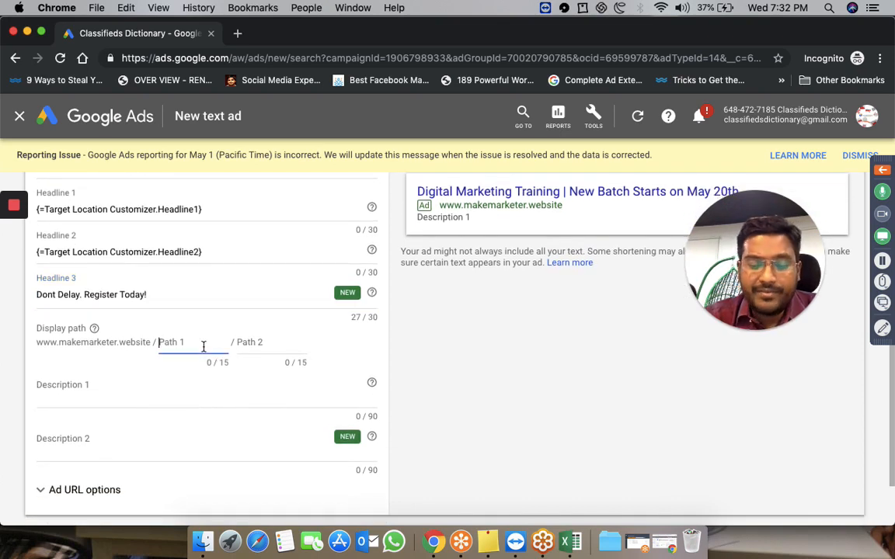
{"action": "type", "text": "Summer"}
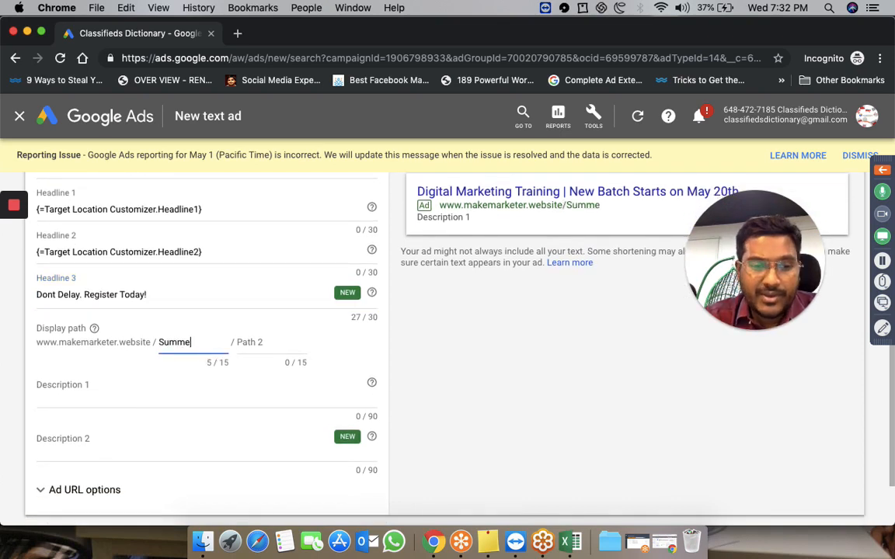
{"action": "left_click", "coordinate": [276, 349]}
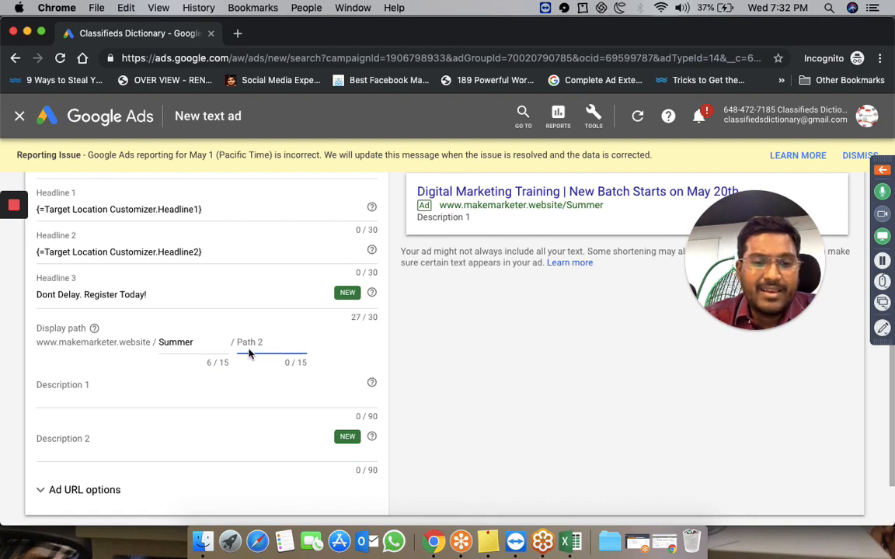
{"action": "type", "text": "Sale"}
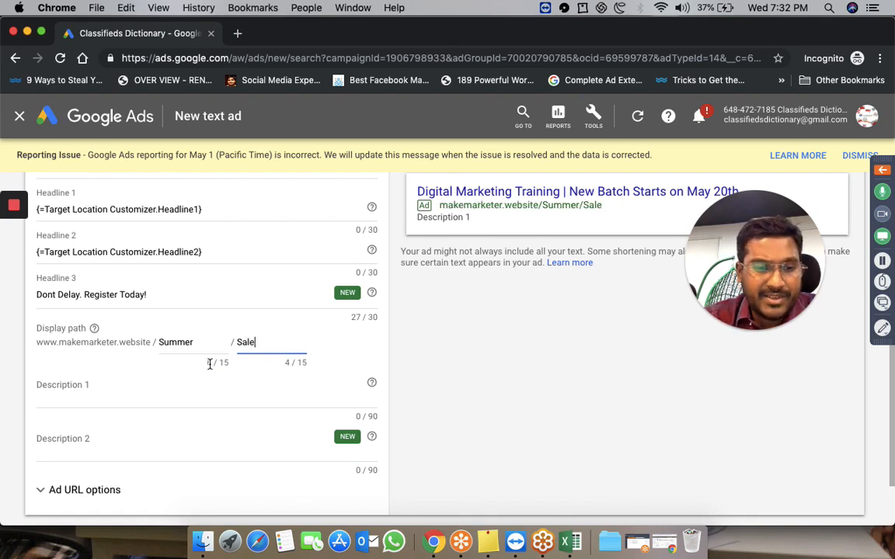
Set Description 1 of the text ad to "Learn Complete Digital Marketing in Real-Time. Work on Live Client Projects. Register Now!".
{"action": "left_click", "coordinate": [187, 398]}
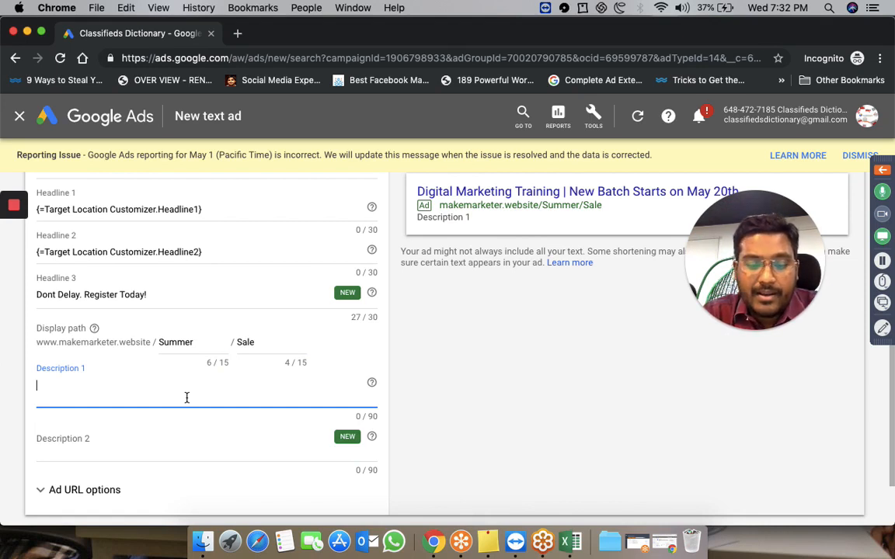
{"action": "type", "text": "Learn C"}
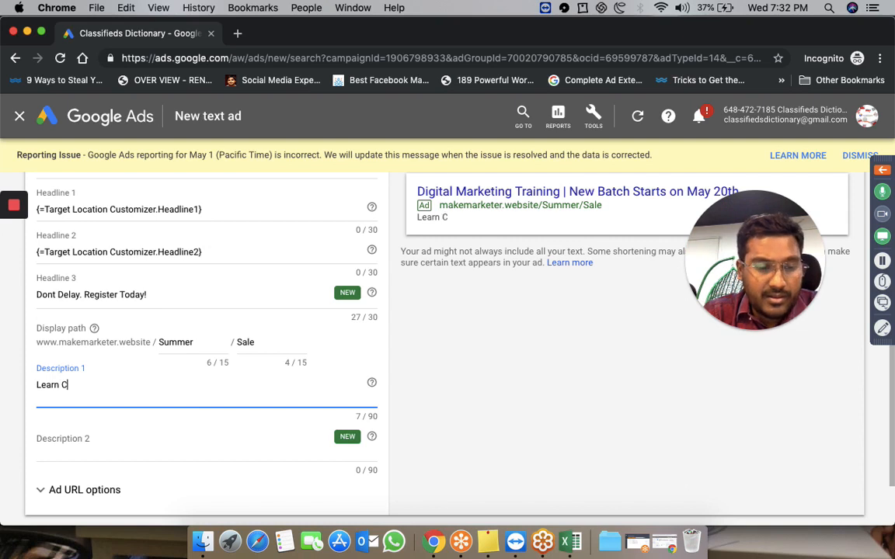
{"action": "type", "text": "i"}
{"action": "key", "text": "BackSpace"}
{"action": "type", "text": "o"}
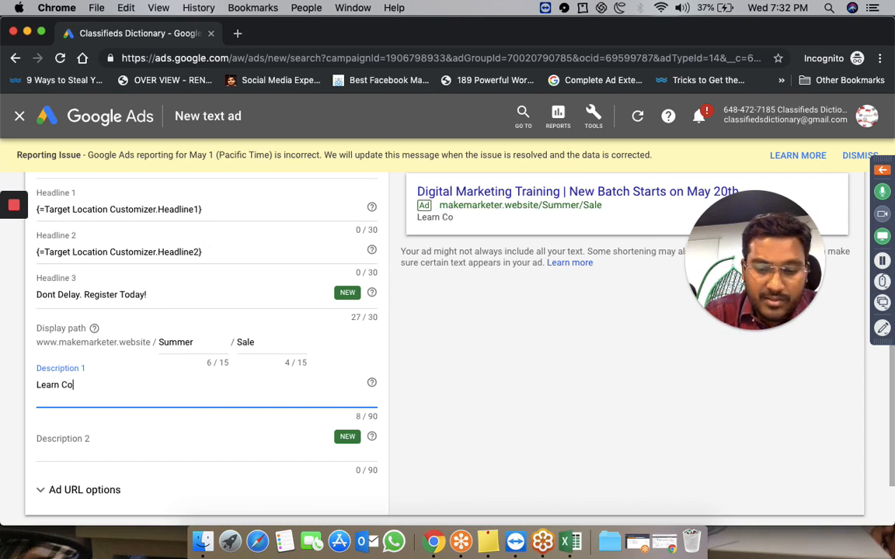
{"action": "type", "text": "mplete Digi"}
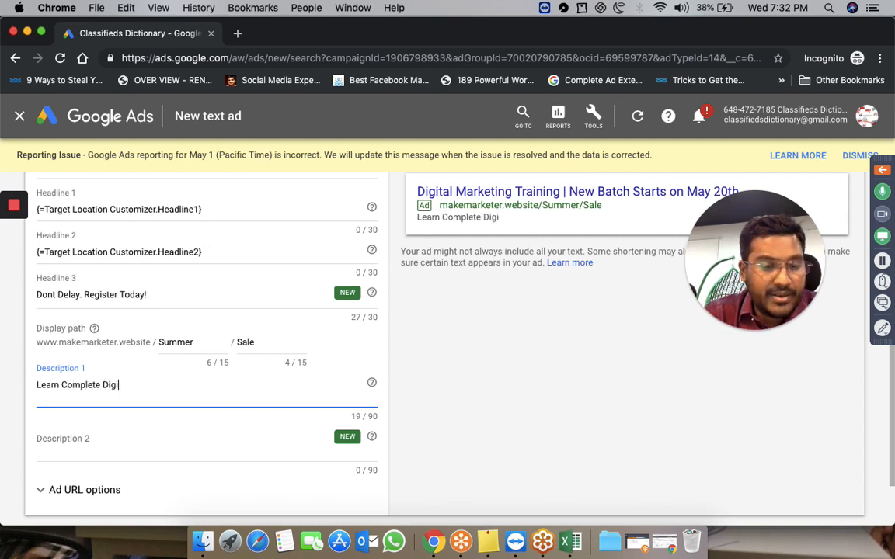
{"action": "type", "text": "tal Marke"}
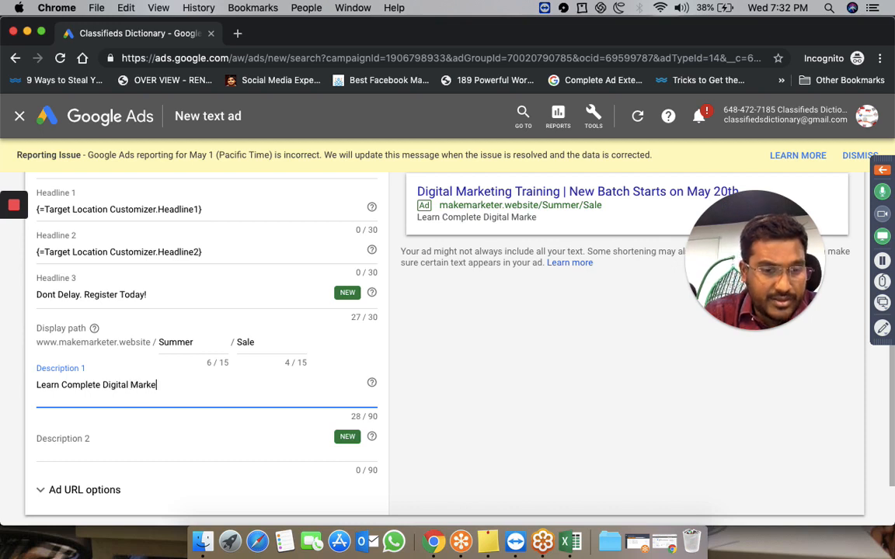
{"action": "type", "text": "ting in Real"}
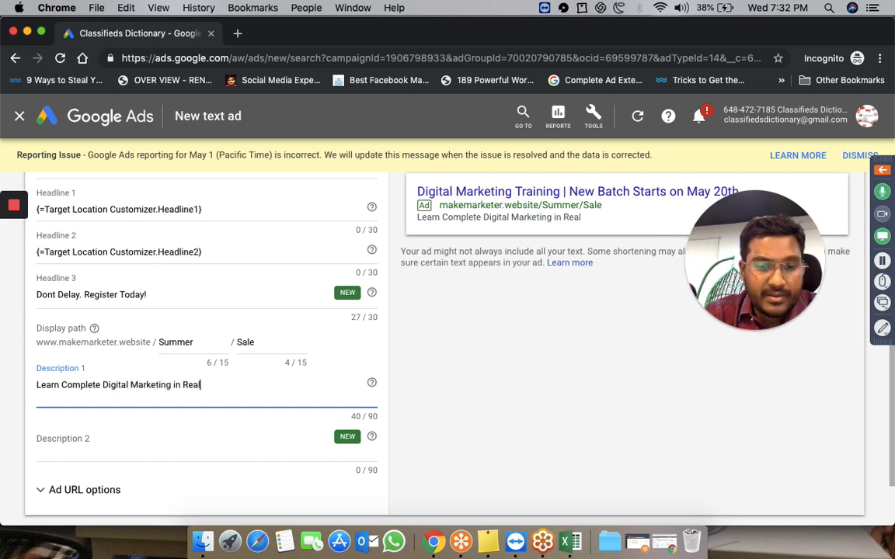
{"action": "type", "text": "-Time "}
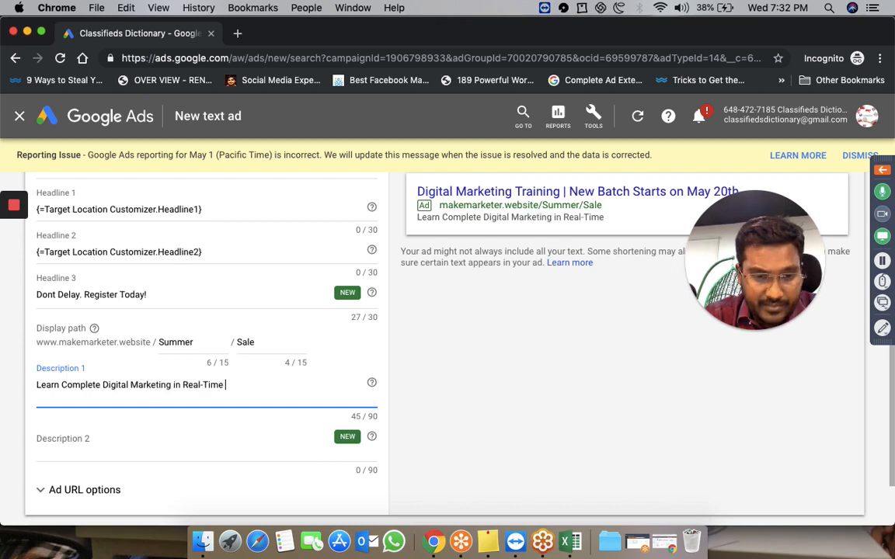
{"action": "type", "text": "."}
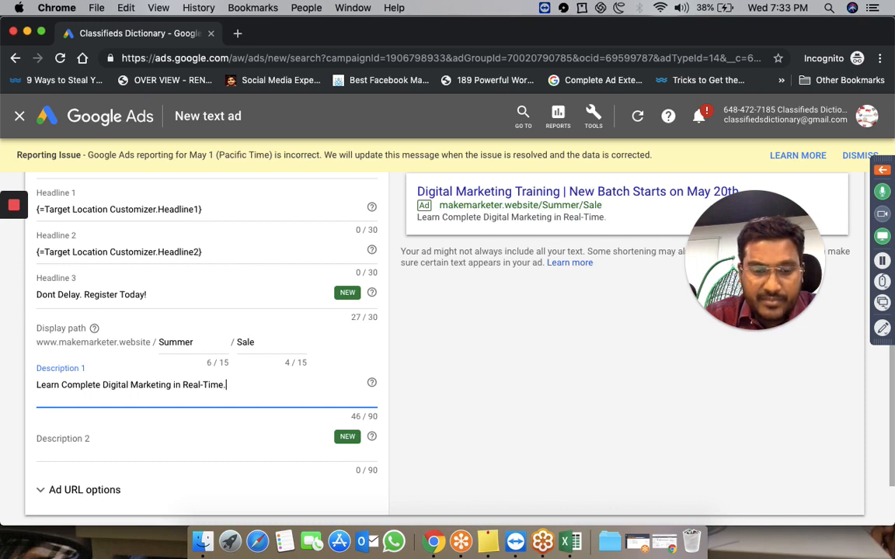
{"action": "type", "text": " Work on"}
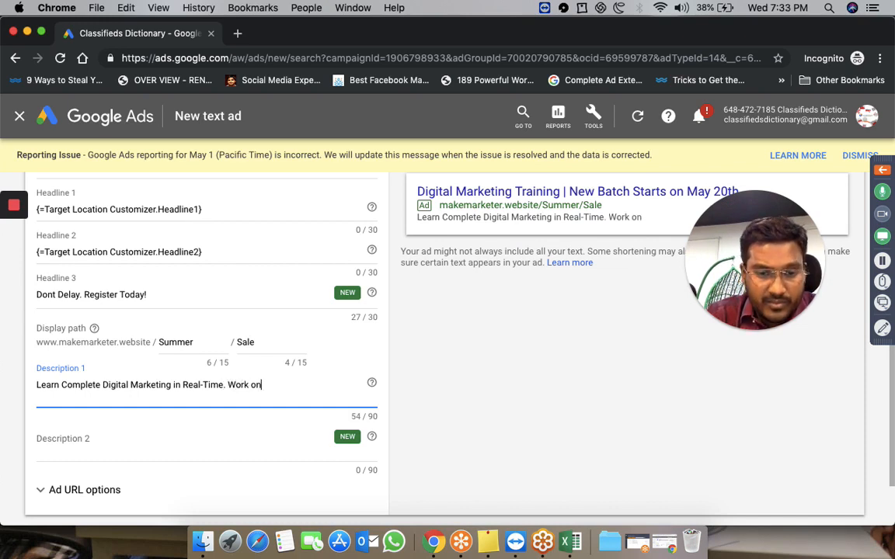
{"action": "type", "text": " Live Clien"}
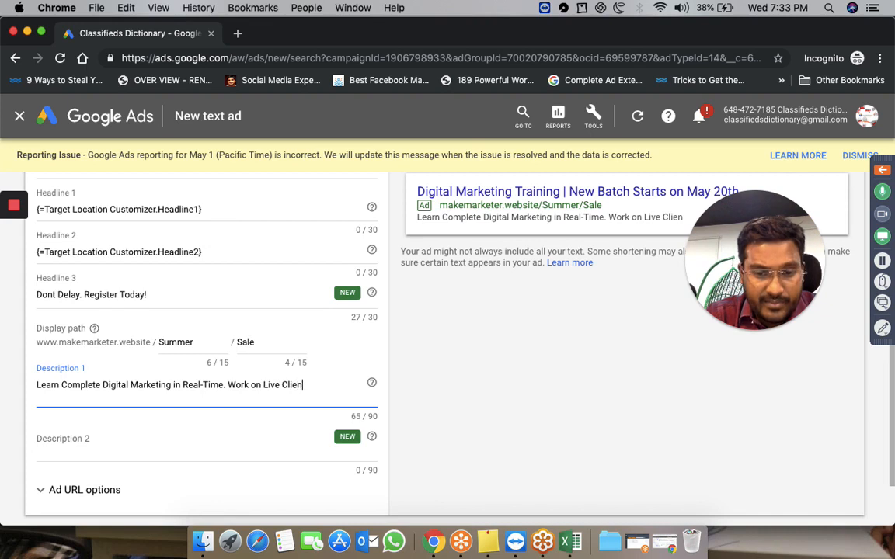
{"action": "type", "text": "t Projec"}
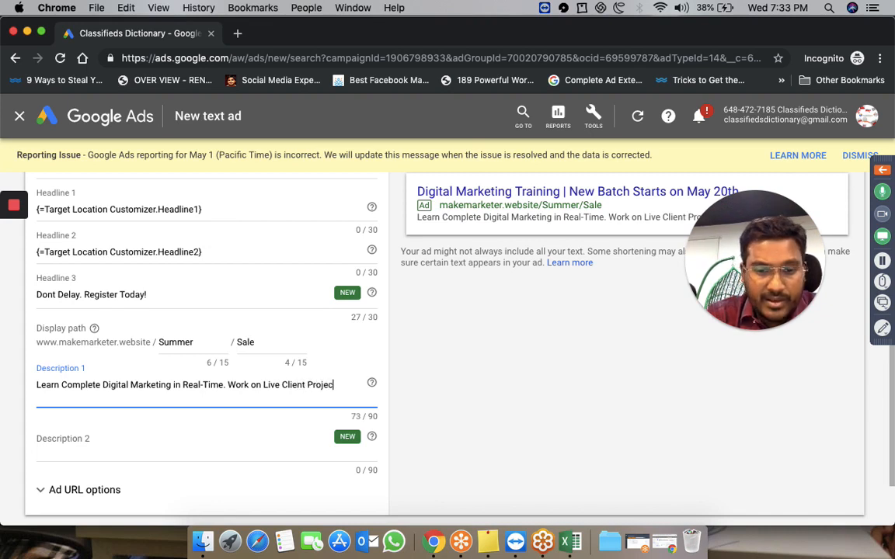
{"action": "type", "text": "ts. "}
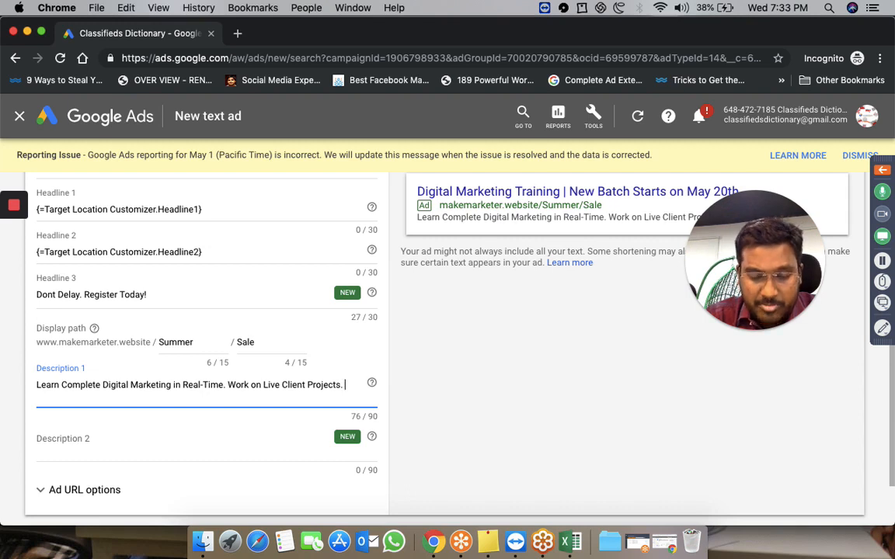
{"action": "type", "text": "Re"}
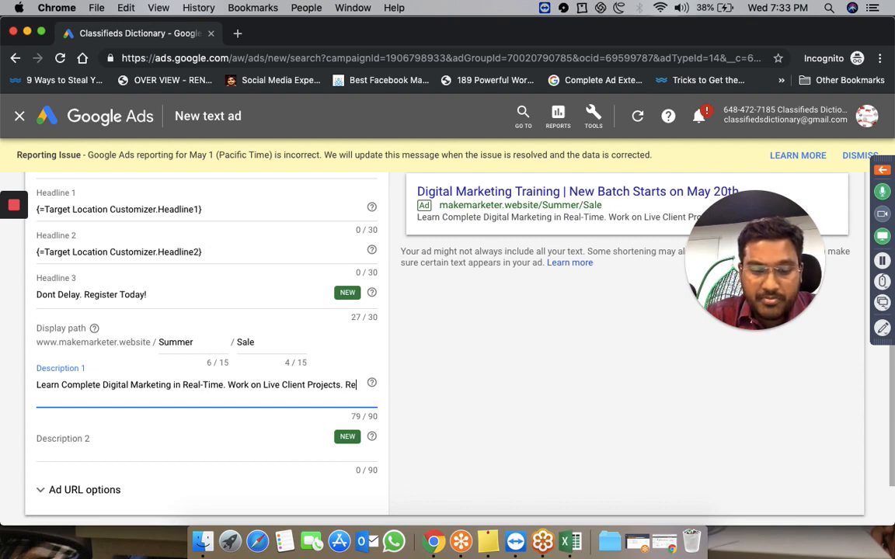
{"action": "type", "text": "gister Today"}
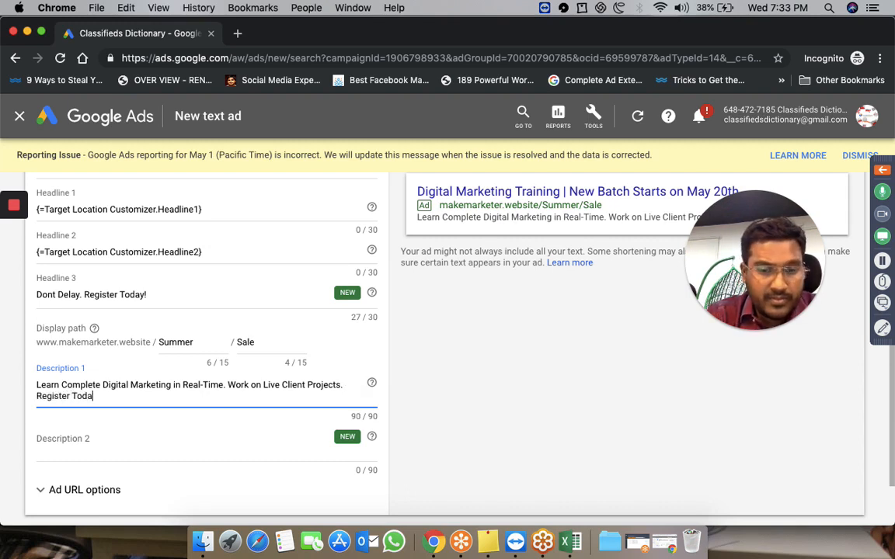
{"action": "key", "text": "BackSpace"}
{"action": "key", "text": "BackSpace"}
{"action": "key", "text": "BackSpace"}
{"action": "key", "text": "BackSpace"}
{"action": "key", "text": "BackSpace"}
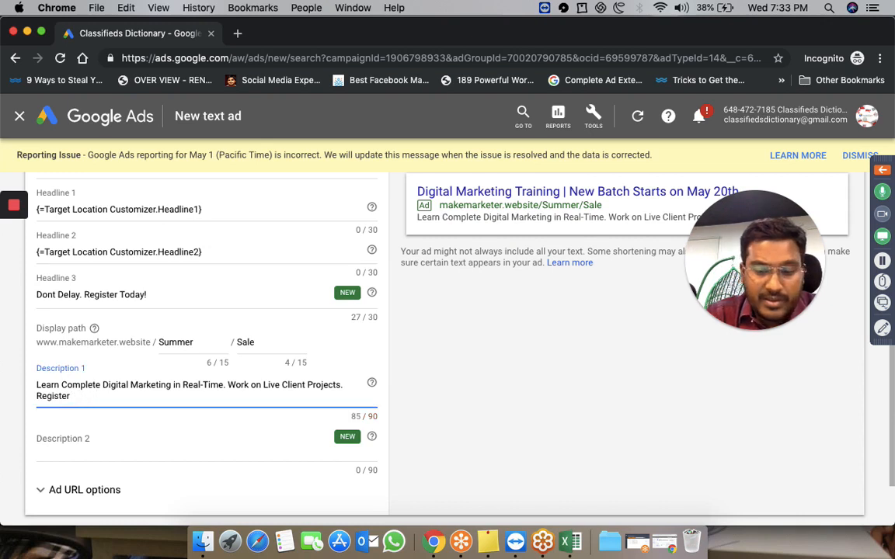
{"action": "type", "text": "Now!"}
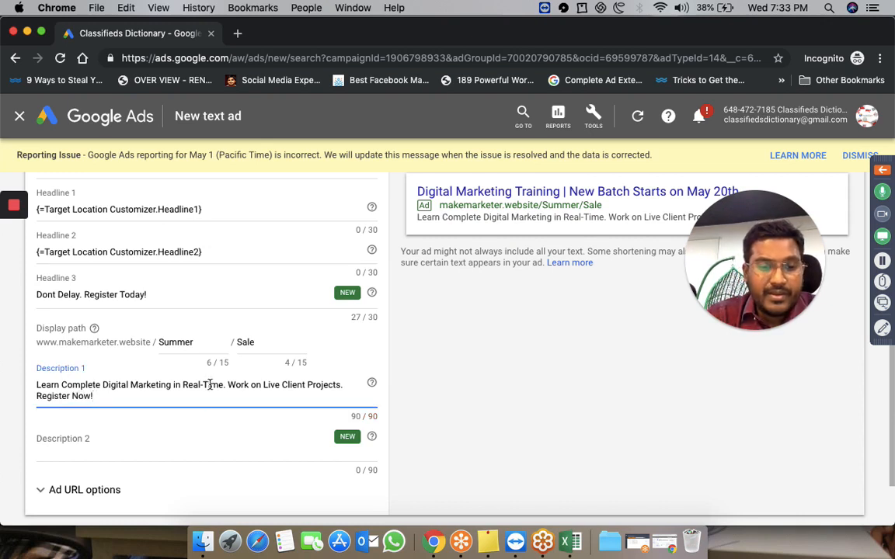
Copy the full Description 1 text into Description 2 of the ad.
{"action": "key", "text": "ctrl+a"}
{"action": "key", "text": "super+c"}
{"action": "left_click", "coordinate": [173, 447]}
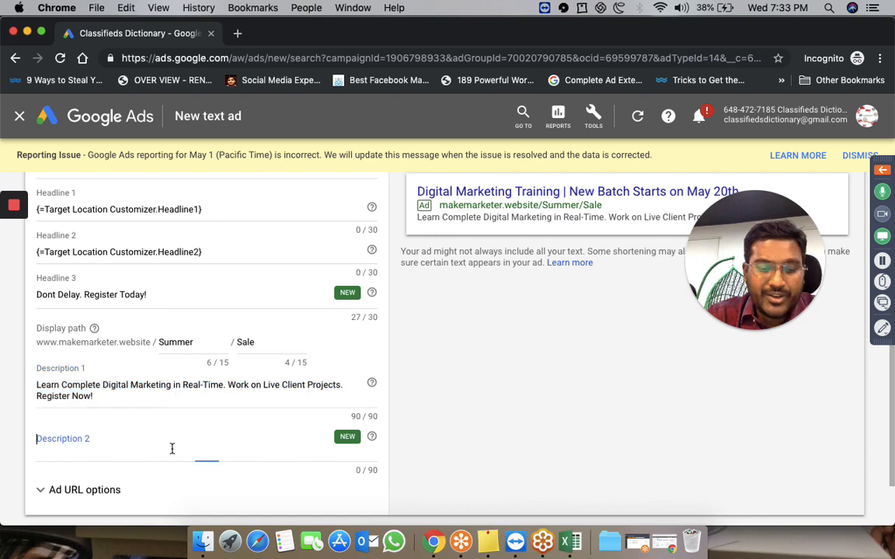
{"action": "key", "text": "super+v"}
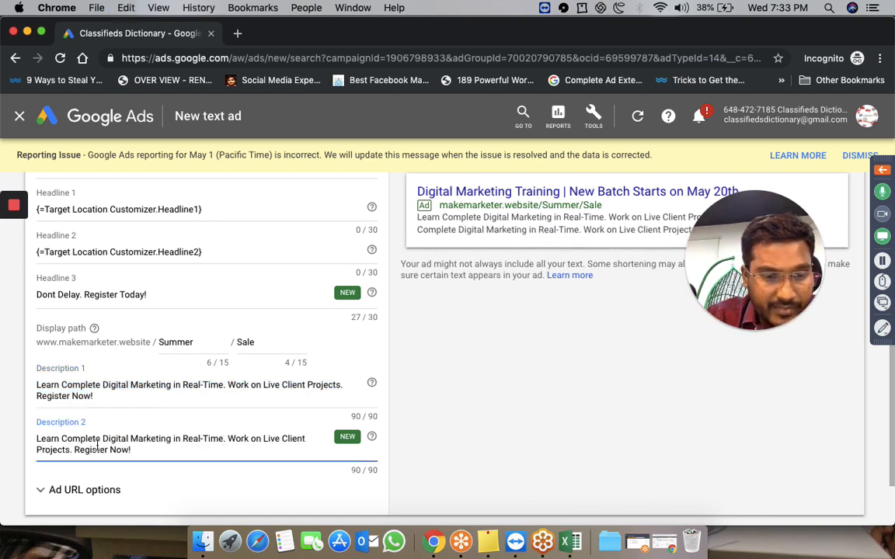
Replace the word "Complete" in Description 2 with "all 20+ Modules in".
{"action": "left_click_drag", "start_coordinate": [101, 439], "coordinate": [63, 439]}
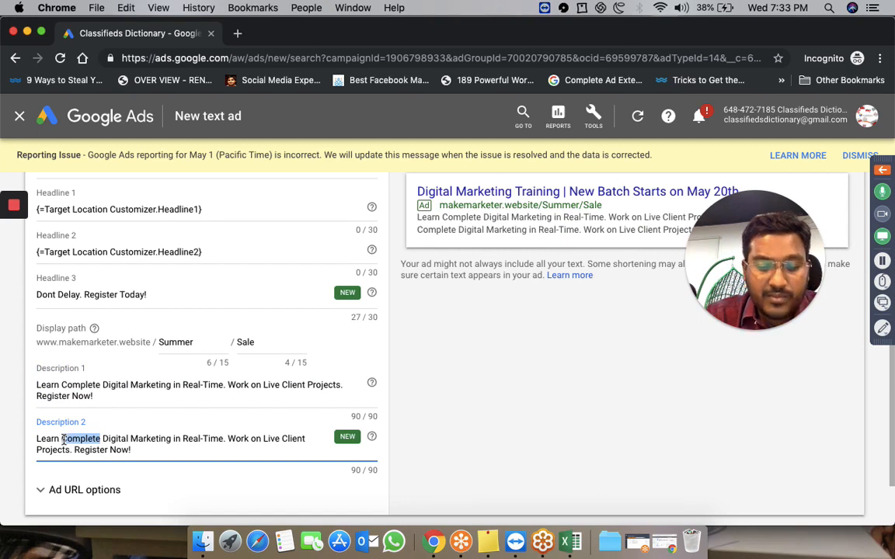
{"action": "key", "text": "BackSpace"}
{"action": "type", "text": "all "}
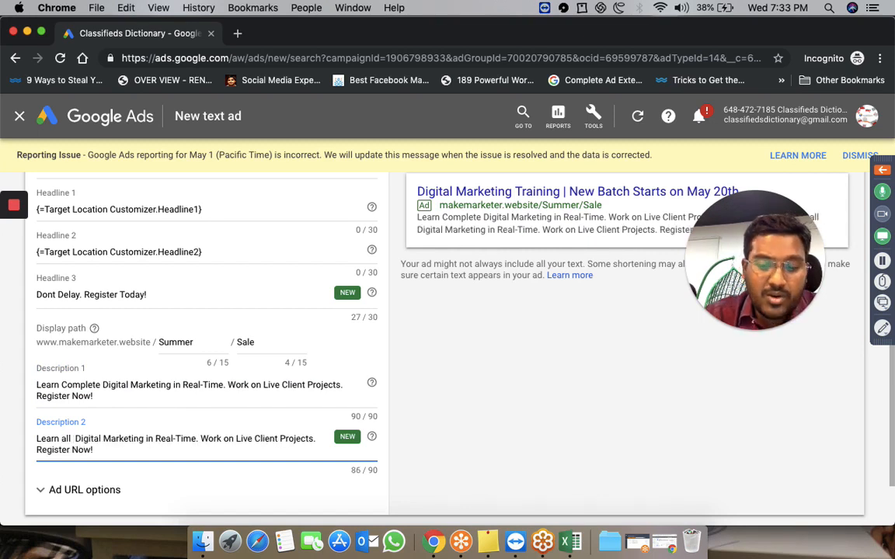
{"action": "type", "text": "20+"}
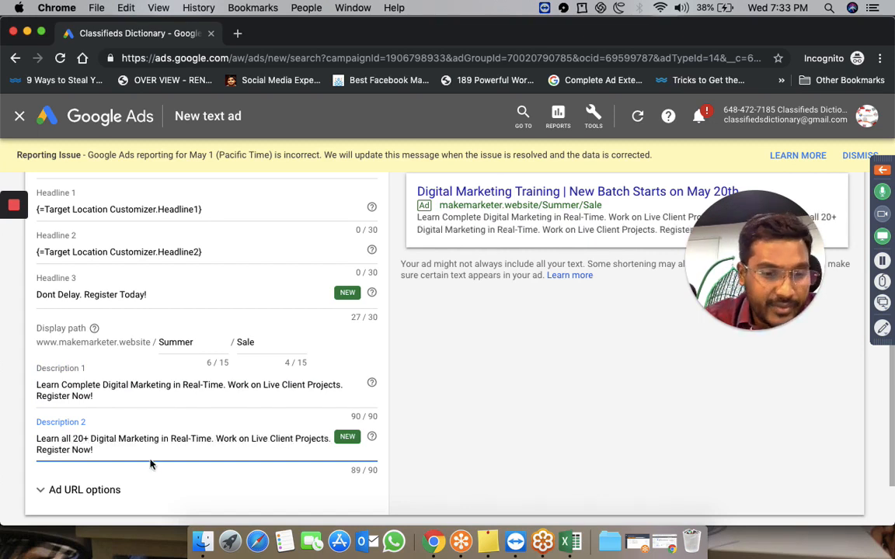
{"action": "type", "text": " Modules "}
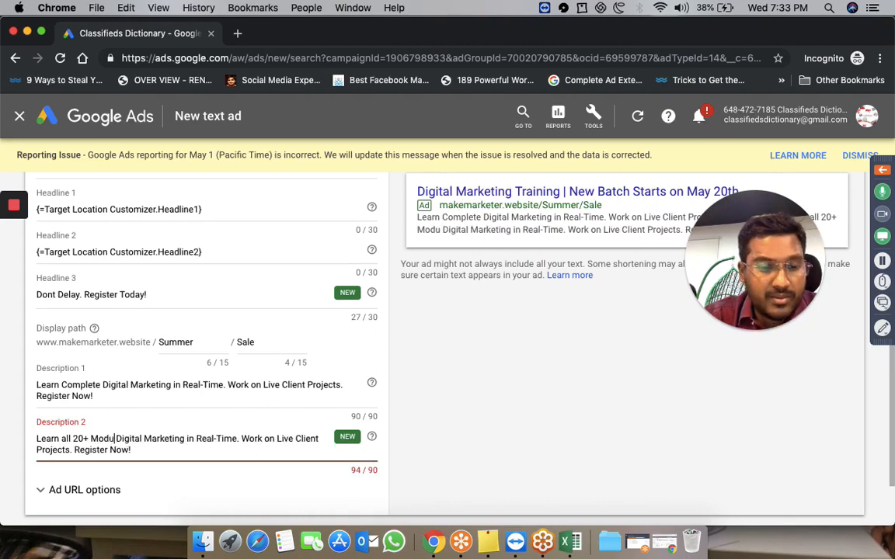
{"action": "type", "text": "in"}
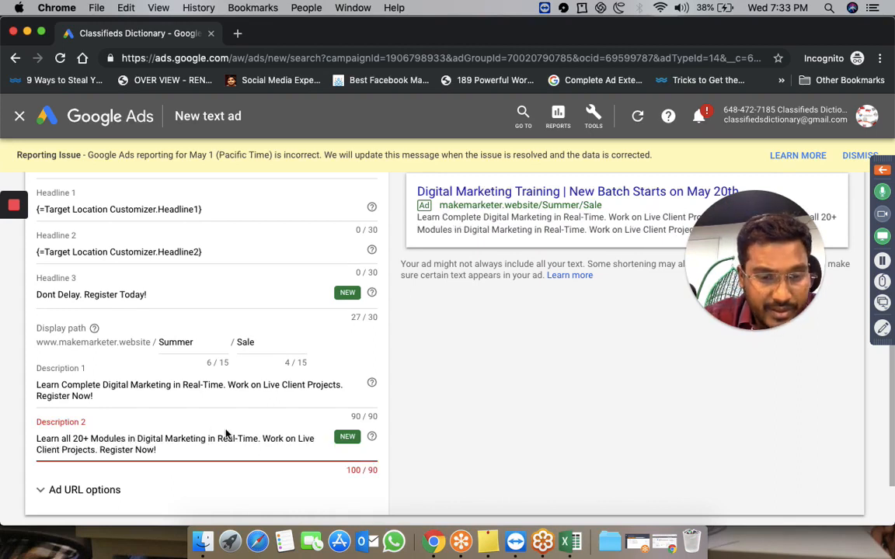
Shorten Description 2 by deleting the closing "Register Now!" after "Work on Live Client Projects.".
{"action": "left_click", "coordinate": [185, 456]}
{"action": "key", "text": "BackSpace"}
{"action": "key", "text": "BackSpace"}
{"action": "key", "text": "BackSpace"}
{"action": "key", "text": "BackSpace"}
{"action": "key", "text": "BackSpace"}
{"action": "key", "text": "BackSpace"}
{"action": "key", "text": "BackSpace"}
{"action": "key", "text": "BackSpace"}
{"action": "key", "text": "BackSpace"}
{"action": "key", "text": "BackSpace"}
{"action": "key", "text": "BackSpace"}
{"action": "key", "text": "BackSpace"}
{"action": "key", "text": "BackSpace"}
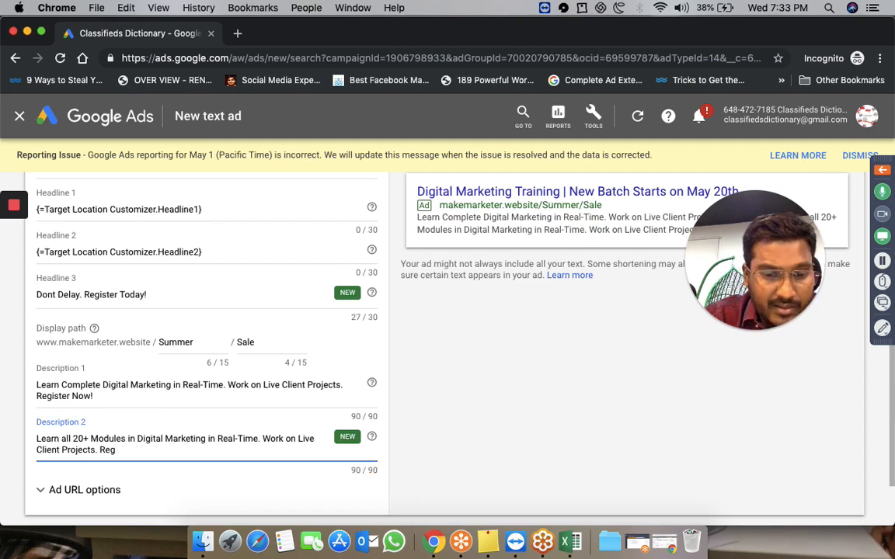
Try to save the ad and add another, and examine the details of the policy violation.
{"action": "scroll", "coordinate": [226, 397], "scroll_direction": "down", "scroll_amount": 3}
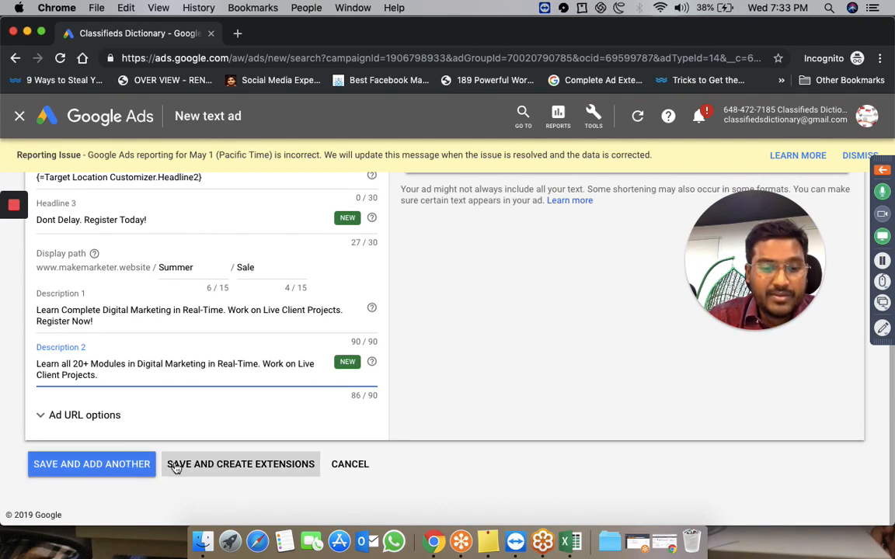
{"action": "left_click", "coordinate": [144, 471]}
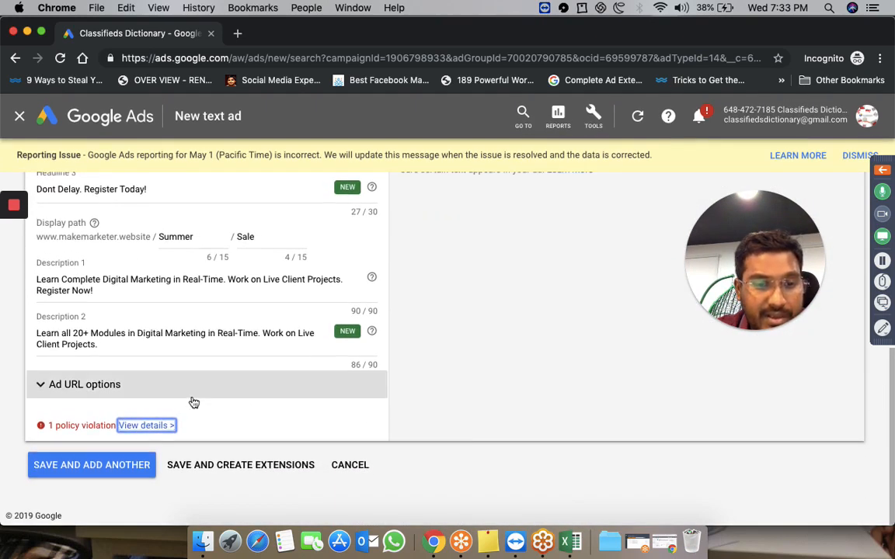
{"action": "scroll", "coordinate": [194, 402], "scroll_direction": "up", "scroll_amount": 3}
{"action": "scroll", "coordinate": [193, 401], "scroll_direction": "up", "scroll_amount": 2}
{"action": "scroll", "coordinate": [193, 402], "scroll_direction": "down", "scroll_amount": 4}
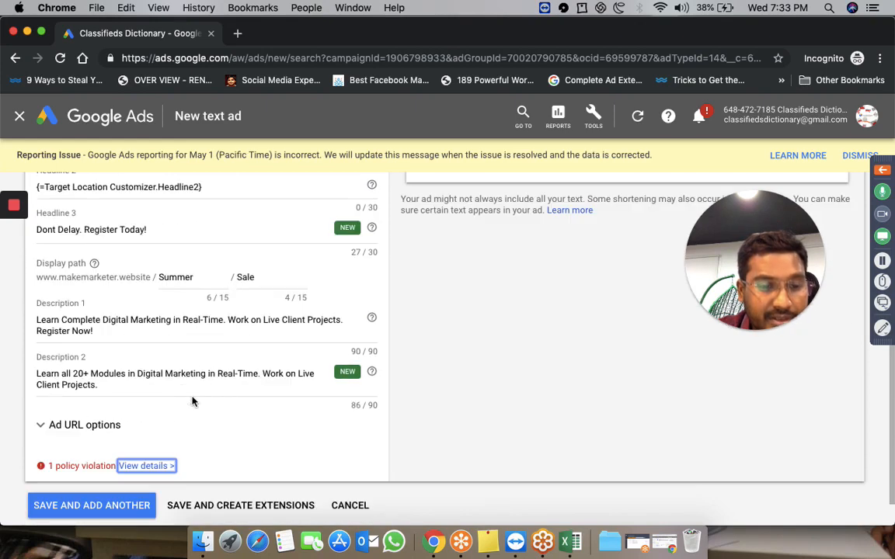
{"action": "left_click", "coordinate": [147, 466]}
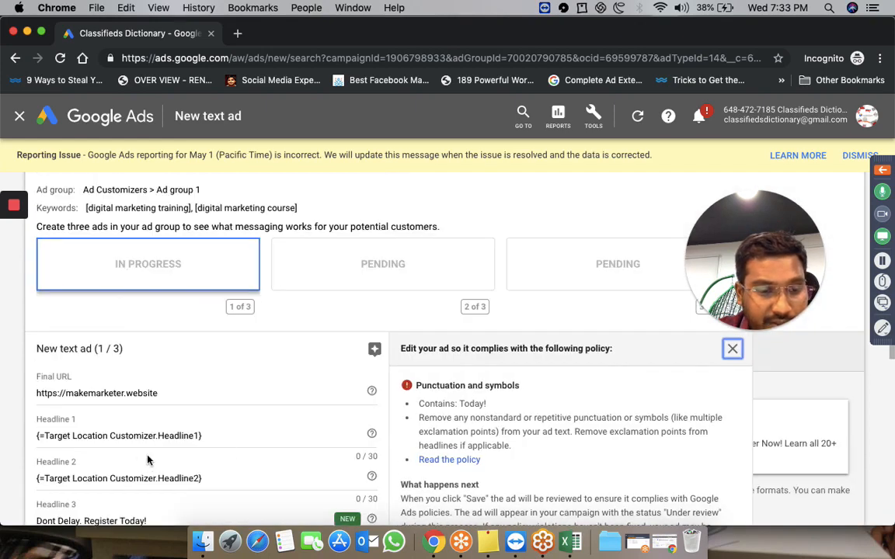
{"action": "scroll", "coordinate": [230, 459], "scroll_direction": "down", "scroll_amount": 8}
{"action": "scroll", "coordinate": [230, 462], "scroll_direction": "down", "scroll_amount": 1}
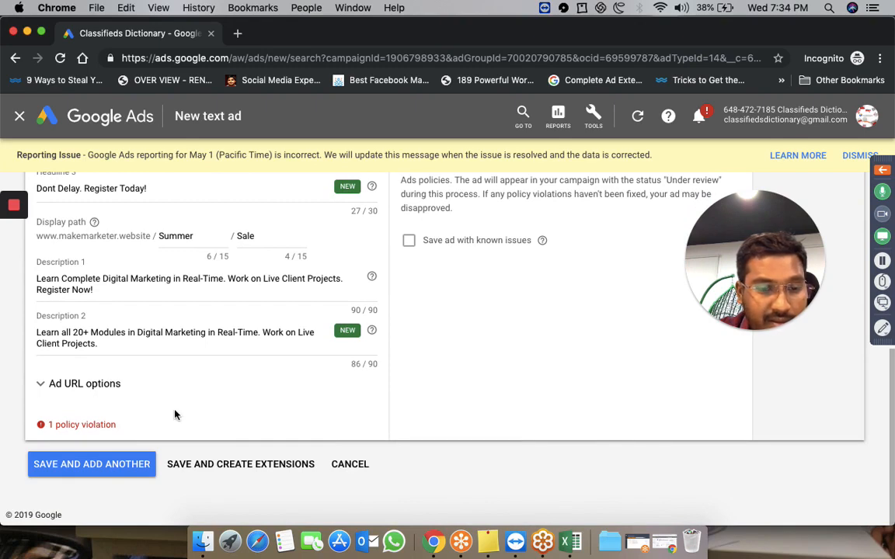
Remove the exclamation mark from Headline 3 so it reads "Dont Delay. Register Today", and save the ad to start another.
{"action": "scroll", "coordinate": [184, 413], "scroll_direction": "up", "scroll_amount": 3}
{"action": "scroll", "coordinate": [184, 413], "scroll_direction": "up", "scroll_amount": 1}
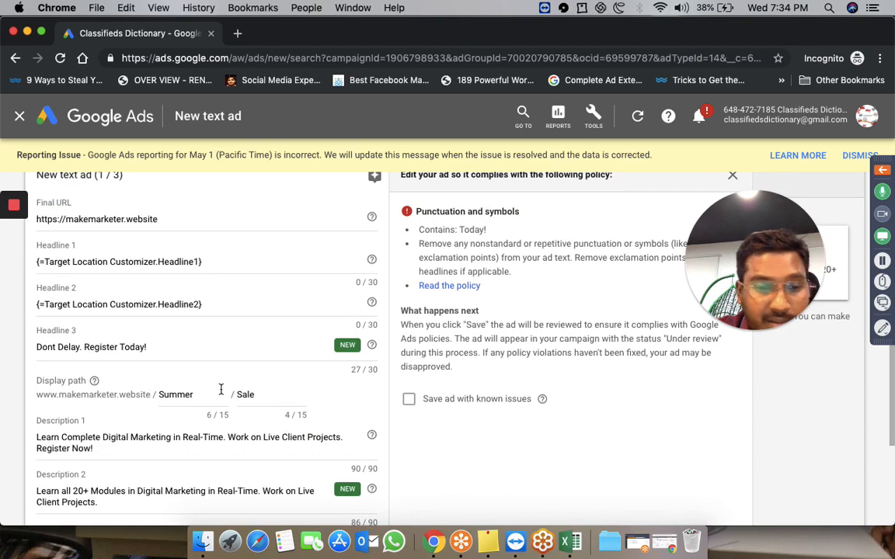
{"action": "left_click", "coordinate": [177, 349]}
{"action": "key", "text": "BackSpace"}
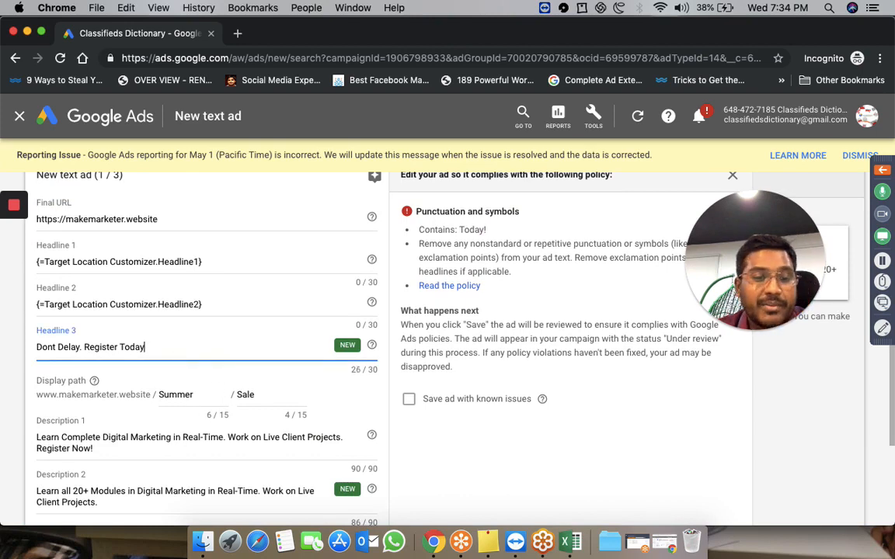
{"action": "scroll", "coordinate": [94, 425], "scroll_direction": "down", "scroll_amount": 3}
{"action": "left_click", "coordinate": [97, 472]}
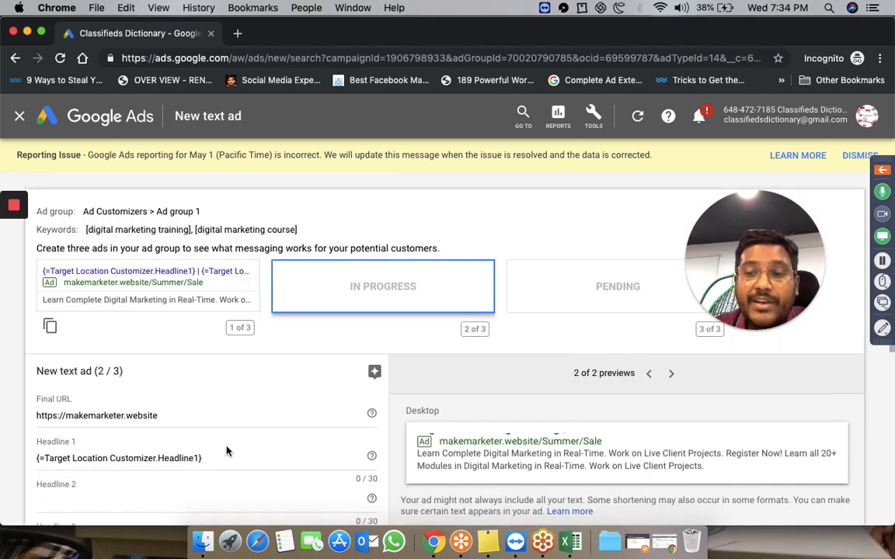
Try to save the second text ad with Headline 2 and Headline 3 left blank.
{"action": "scroll", "coordinate": [226, 448], "scroll_direction": "down", "scroll_amount": 3}
{"action": "scroll", "coordinate": [226, 448], "scroll_direction": "down", "scroll_amount": 2}
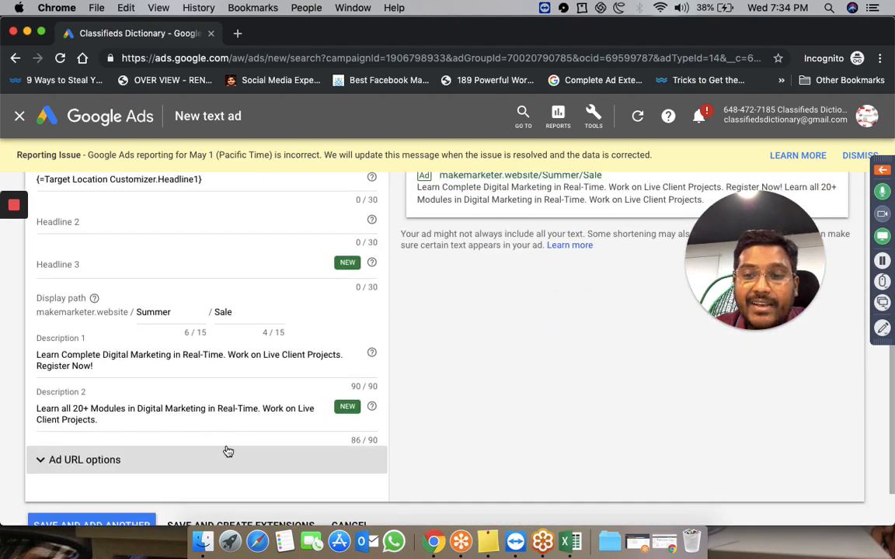
{"action": "scroll", "coordinate": [227, 449], "scroll_direction": "down", "scroll_amount": 2}
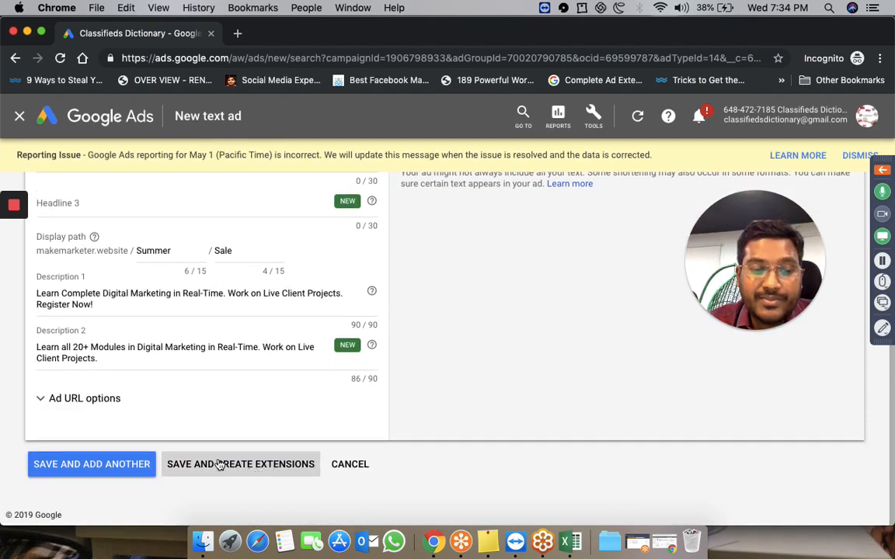
{"action": "scroll", "coordinate": [220, 464], "scroll_direction": "up", "scroll_amount": 5}
{"action": "scroll", "coordinate": [219, 465], "scroll_direction": "down", "scroll_amount": 5}
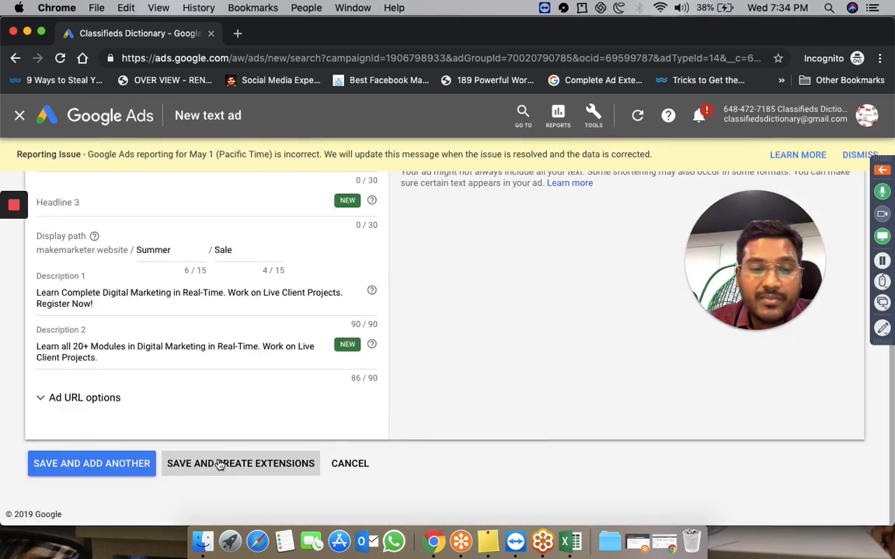
{"action": "left_click", "coordinate": [348, 469]}
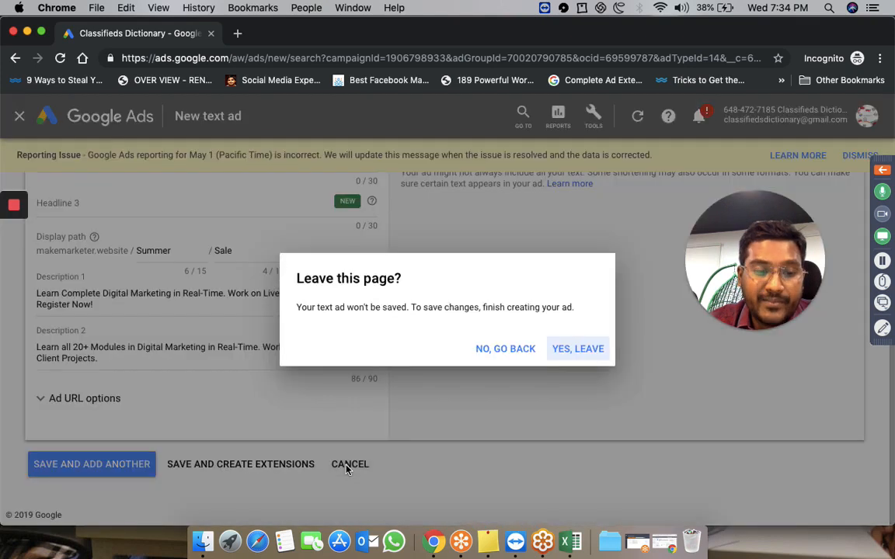
{"action": "left_click", "coordinate": [519, 351]}
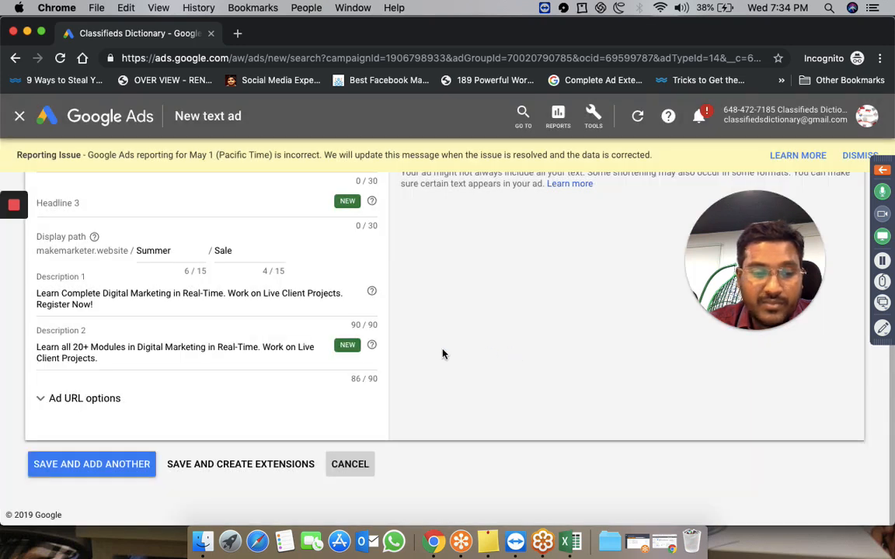
{"action": "left_click", "coordinate": [127, 470]}
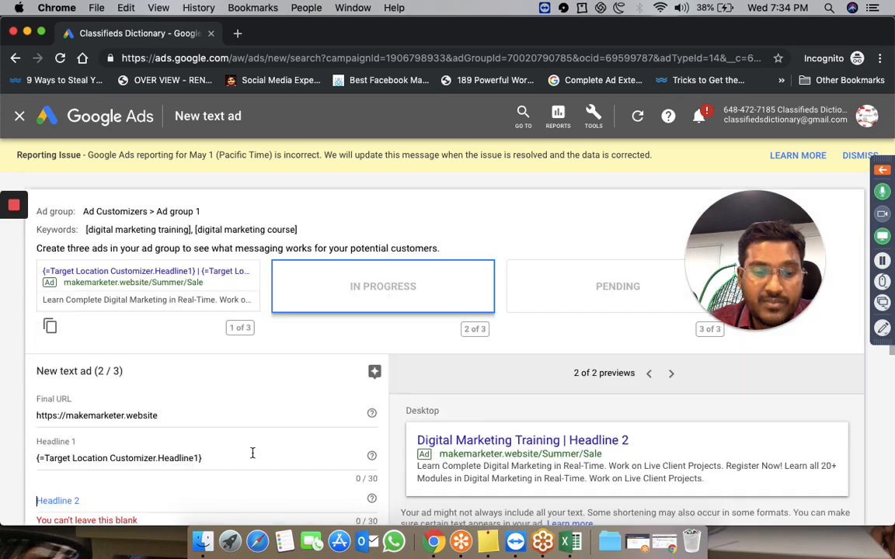
Cancel the unfinished second text ad, leave without saving it, and check the saved ad in Ad group 1's ads list.
{"action": "scroll", "coordinate": [315, 398], "scroll_direction": "down", "scroll_amount": 5}
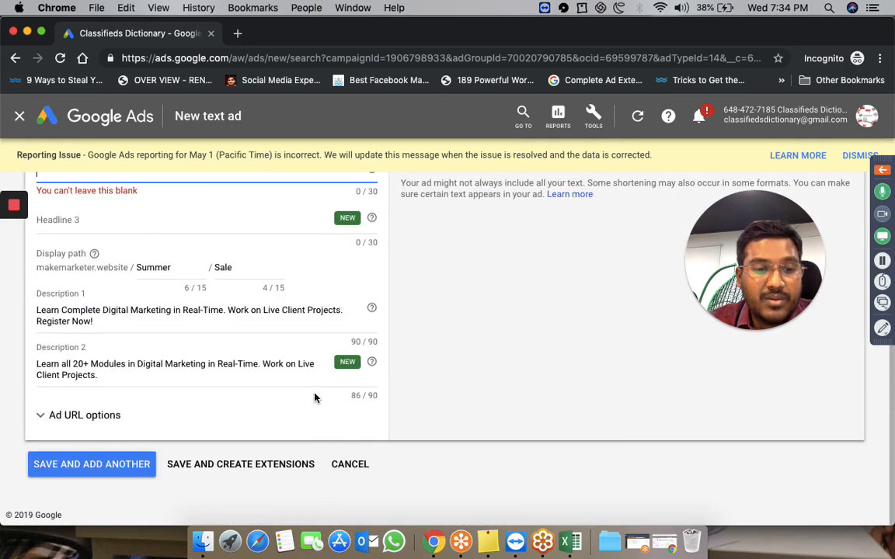
{"action": "left_click", "coordinate": [351, 464]}
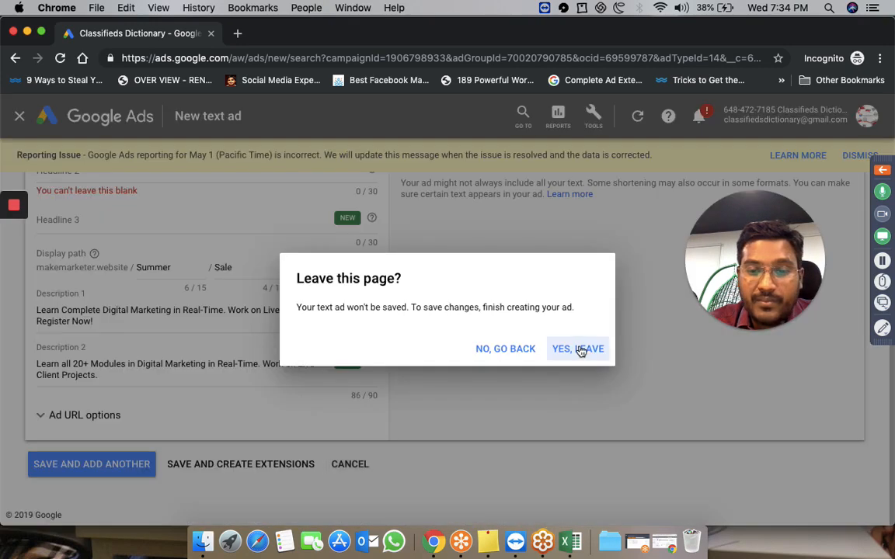
{"action": "left_click", "coordinate": [580, 349]}
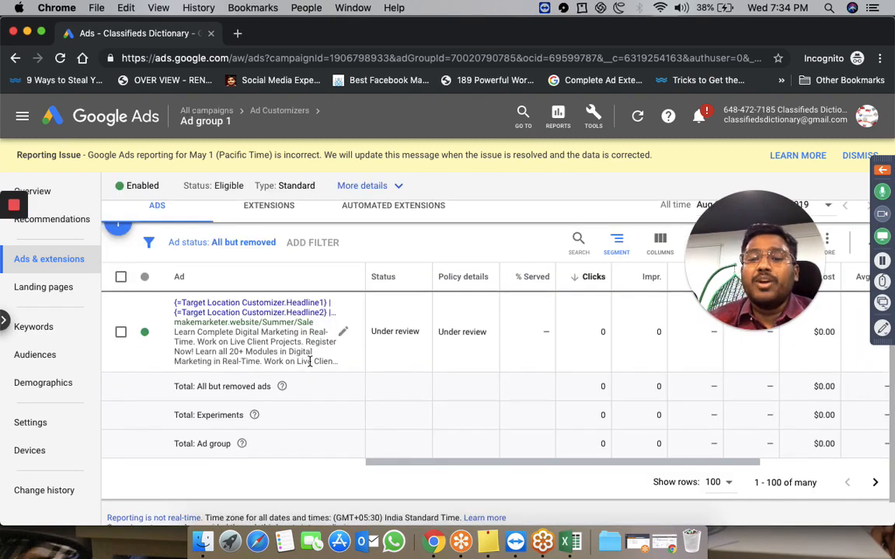
{"action": "scroll", "coordinate": [309, 365], "scroll_direction": "down", "scroll_amount": 1}
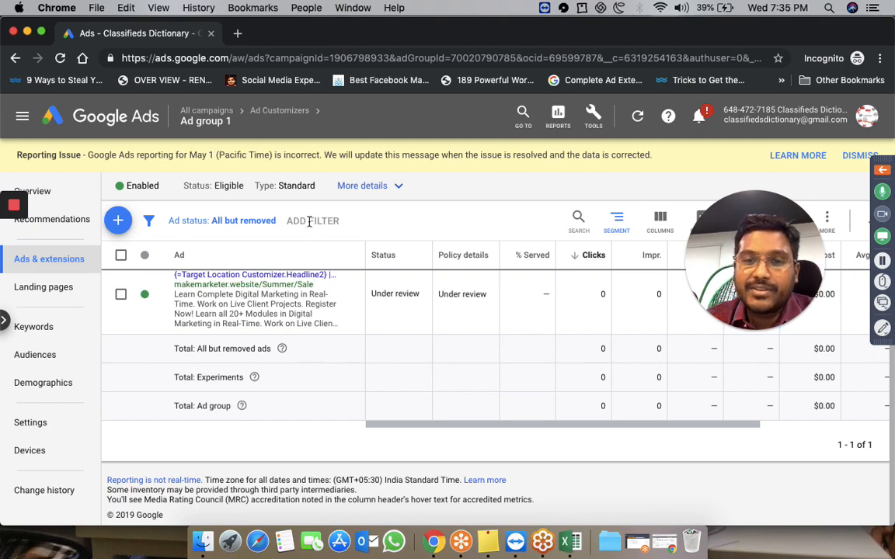
Switch to the TargetLocation Customizer workbook in Excel and review the Target Location, Target Keyword, Headline2 and Headline1 columns.
{"action": "left_click", "coordinate": [577, 547]}
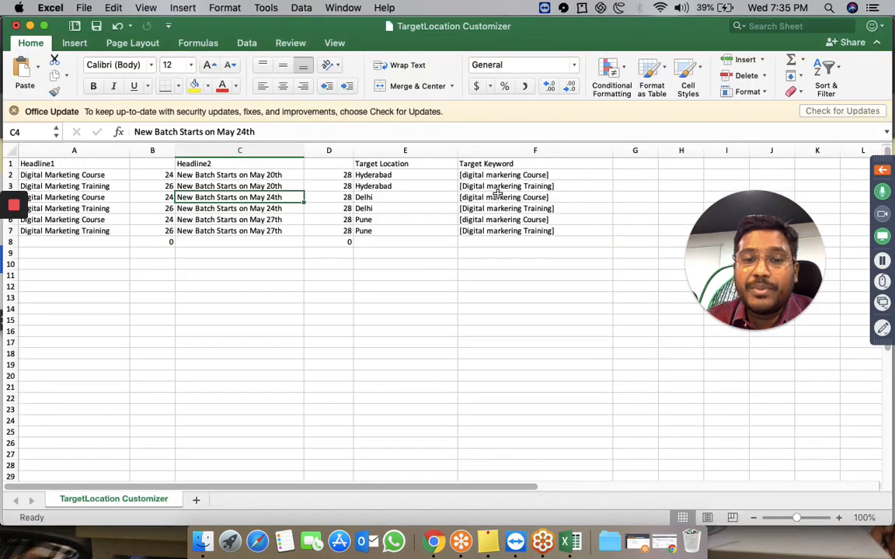
{"action": "left_click", "coordinate": [396, 166]}
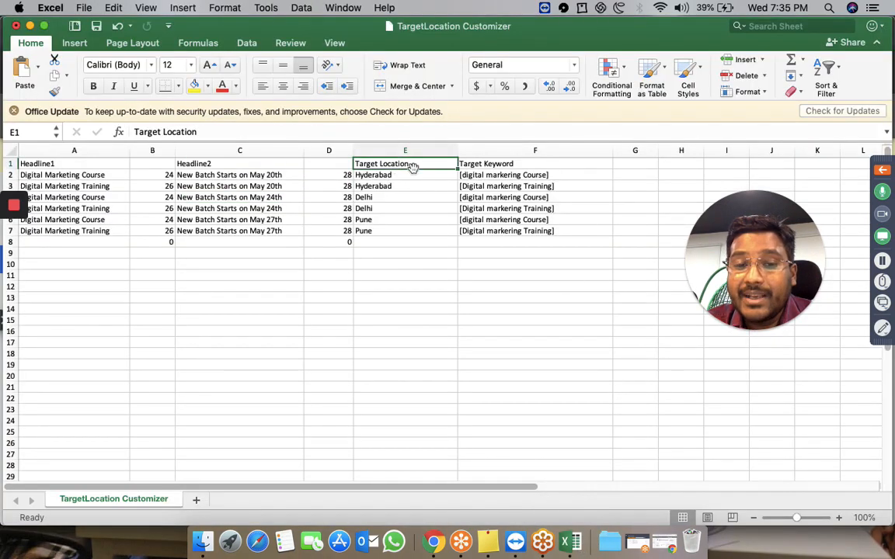
{"action": "left_click", "coordinate": [507, 163]}
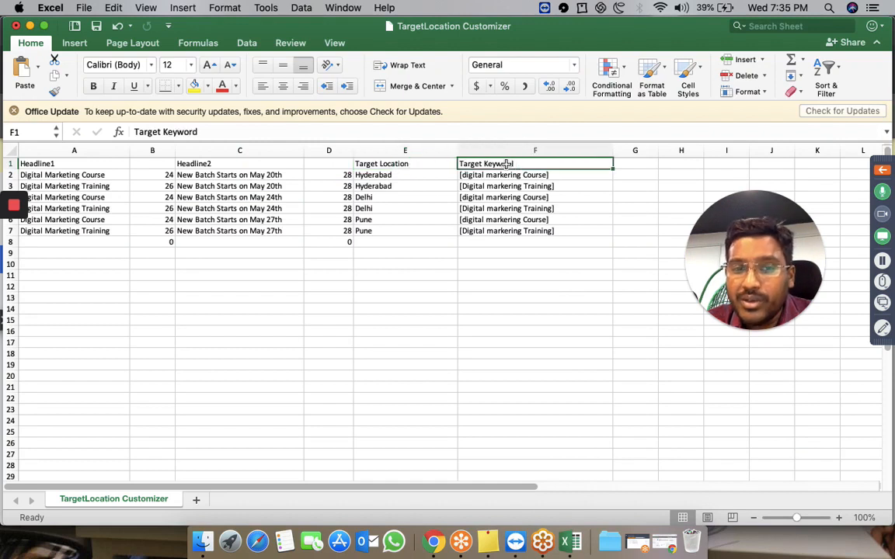
{"action": "left_click", "coordinate": [234, 163]}
{"action": "left_click", "coordinate": [82, 163]}
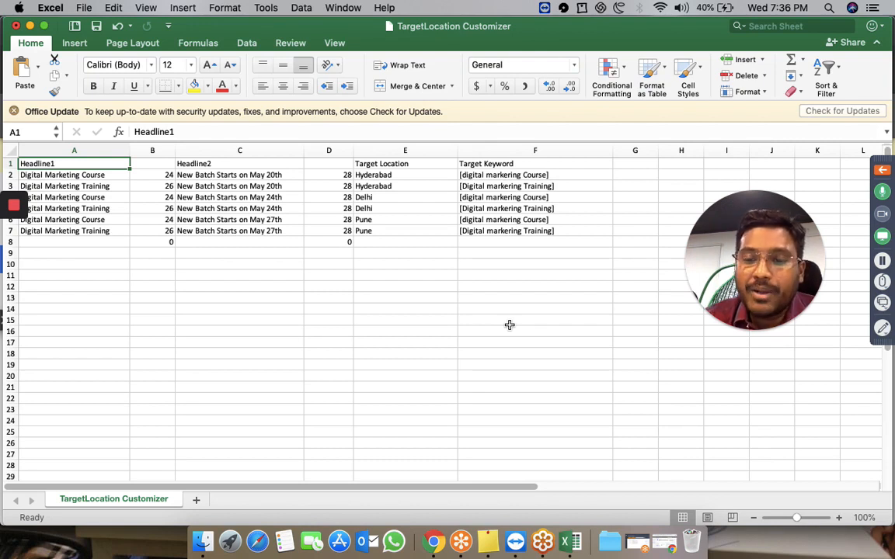
{"action": "mouse_move", "coordinate": [12, 211]}
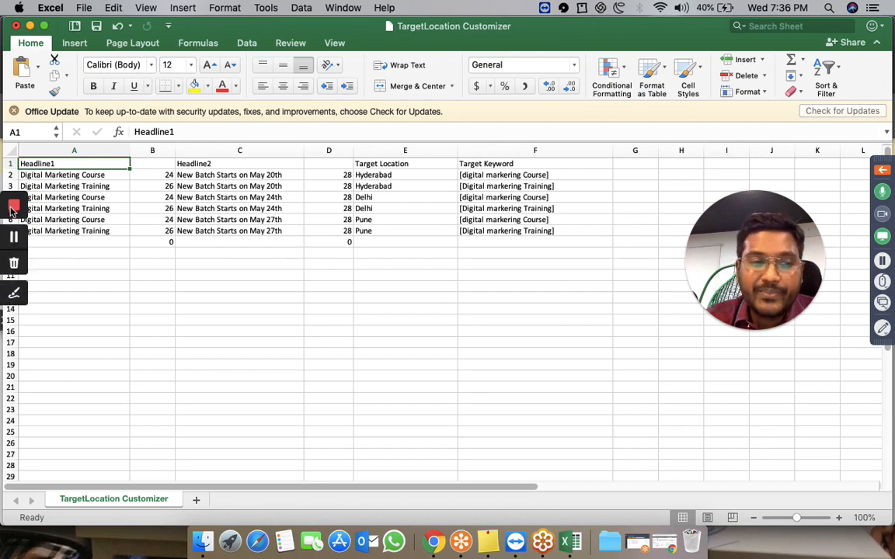